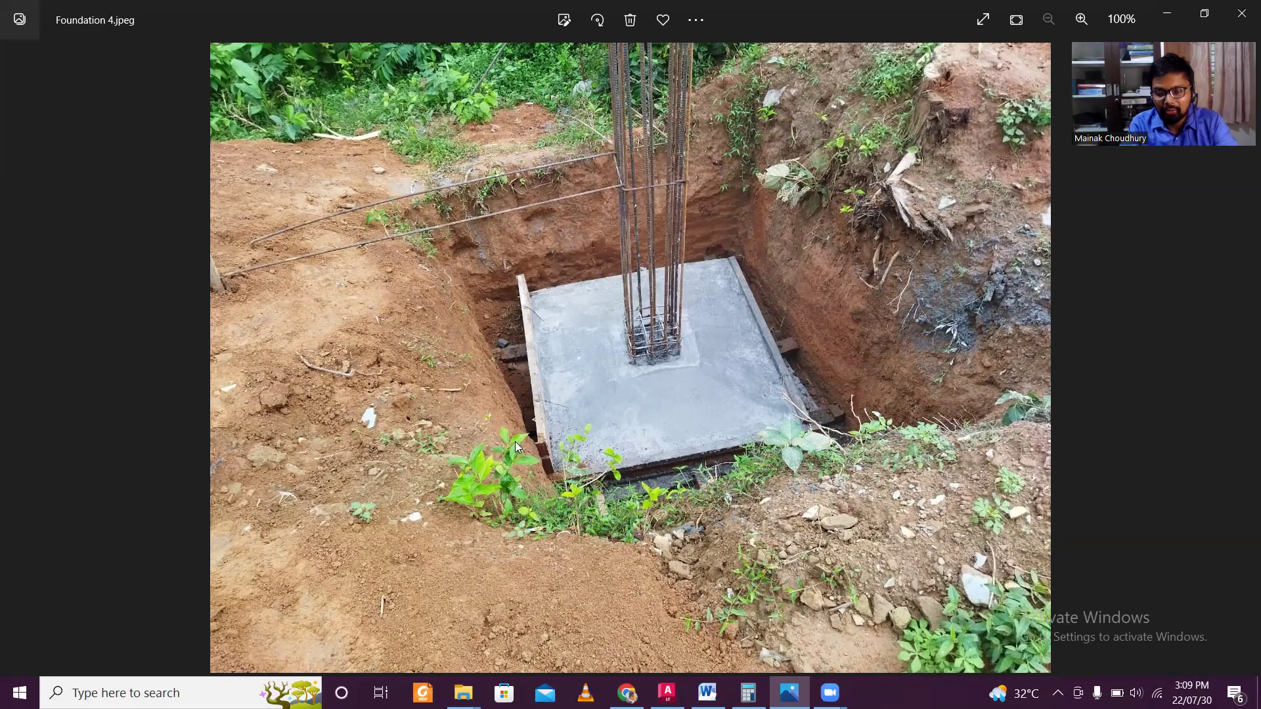
Step: Browse the foundation site photos from Foundation 4 onward to examine the excavation, footing reinforcement and concrete work
{"action": "key", "text": "Right"}
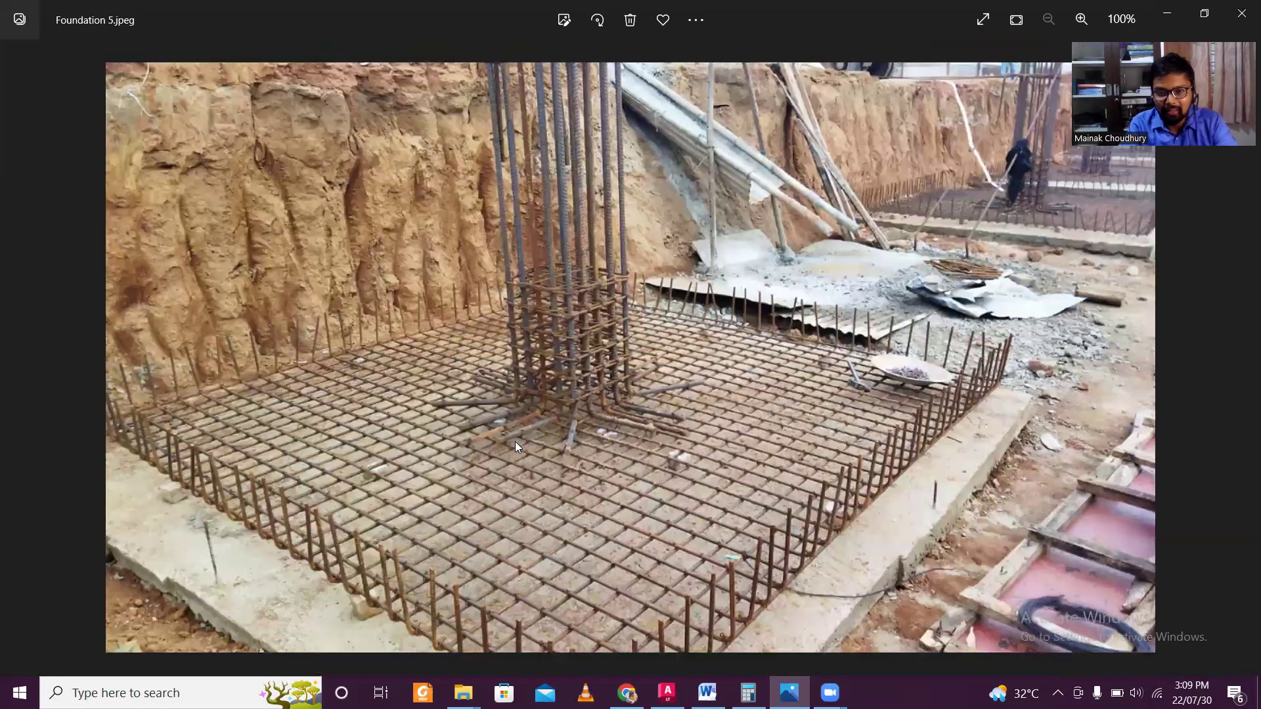
{"action": "key", "text": "Right"}
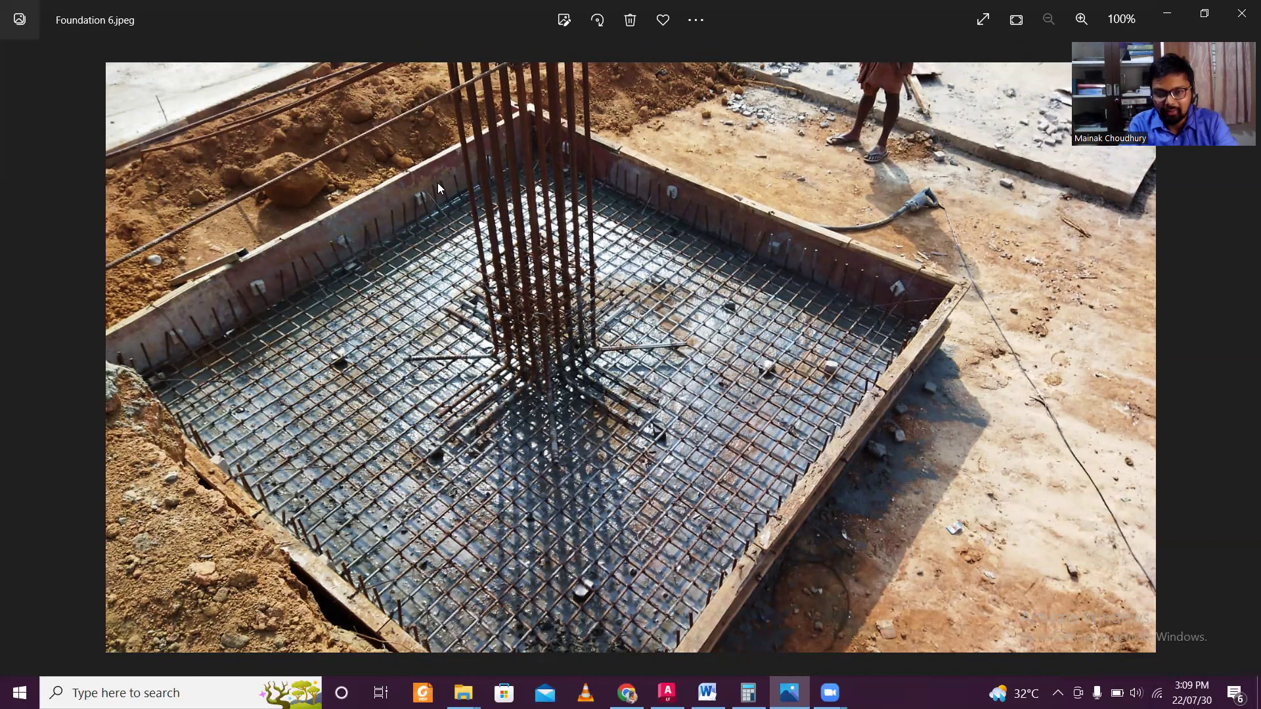
{"action": "key", "text": "Right"}
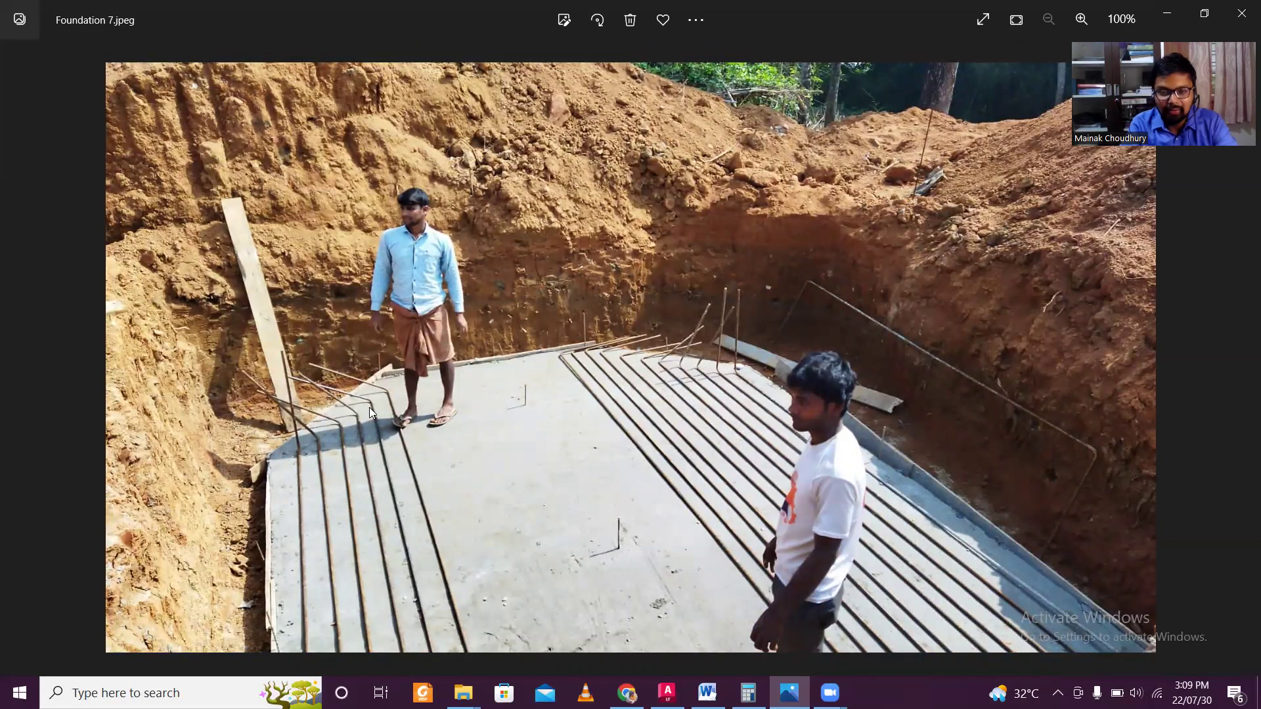
{"action": "key", "text": "Right"}
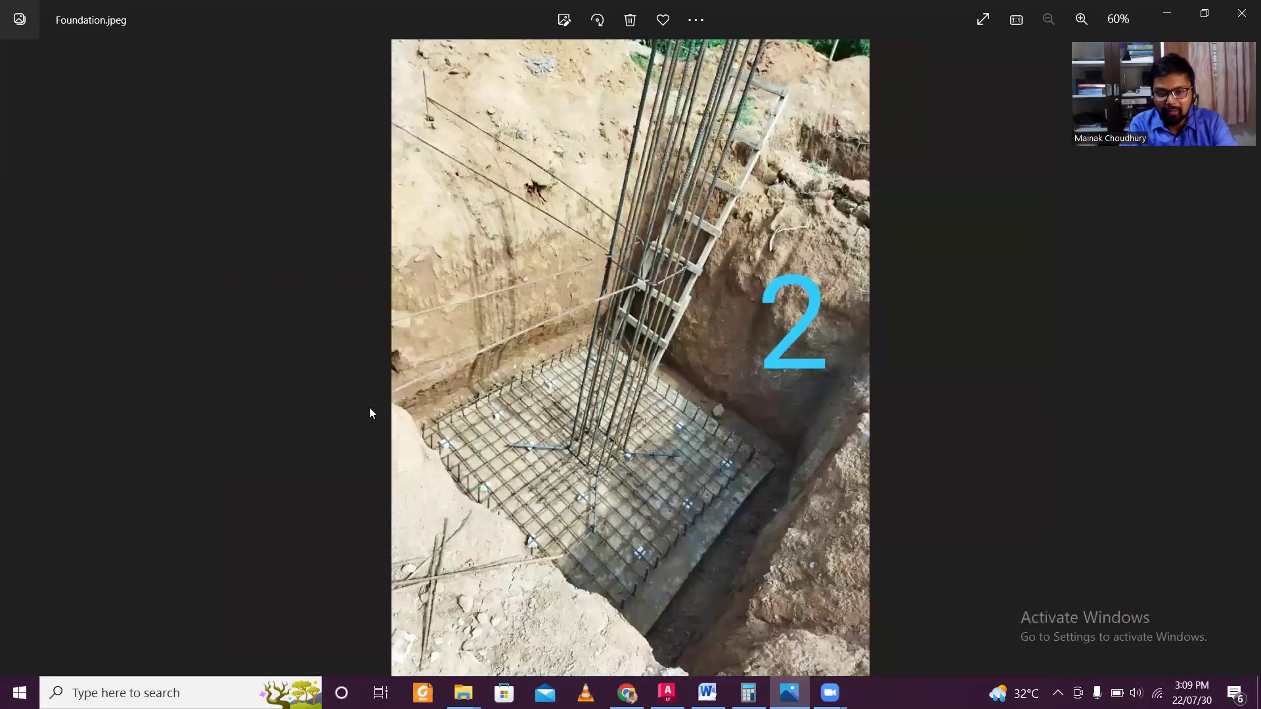
{"action": "key", "text": "Right"}
{"action": "key", "text": "Left"}
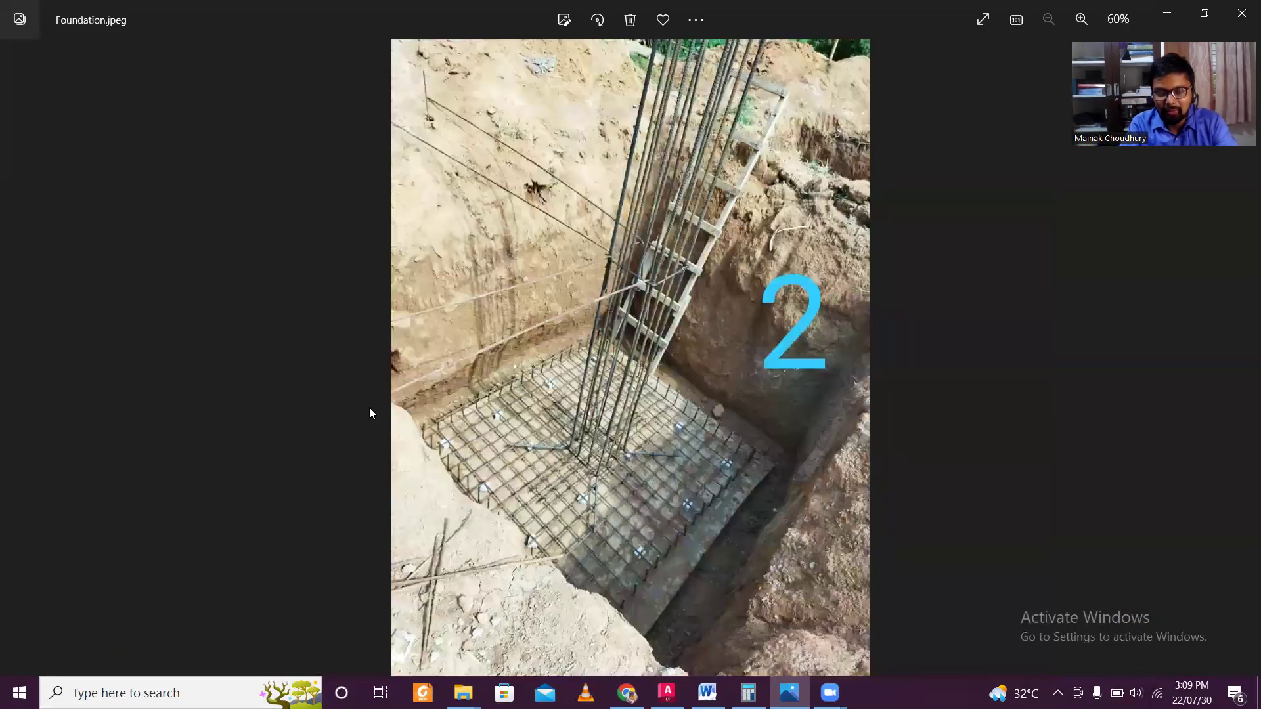
Step: Switch from the photo viewer to File Explorer and go to the Estimation Video folder
{"action": "left_click", "coordinate": [1204, 15]}
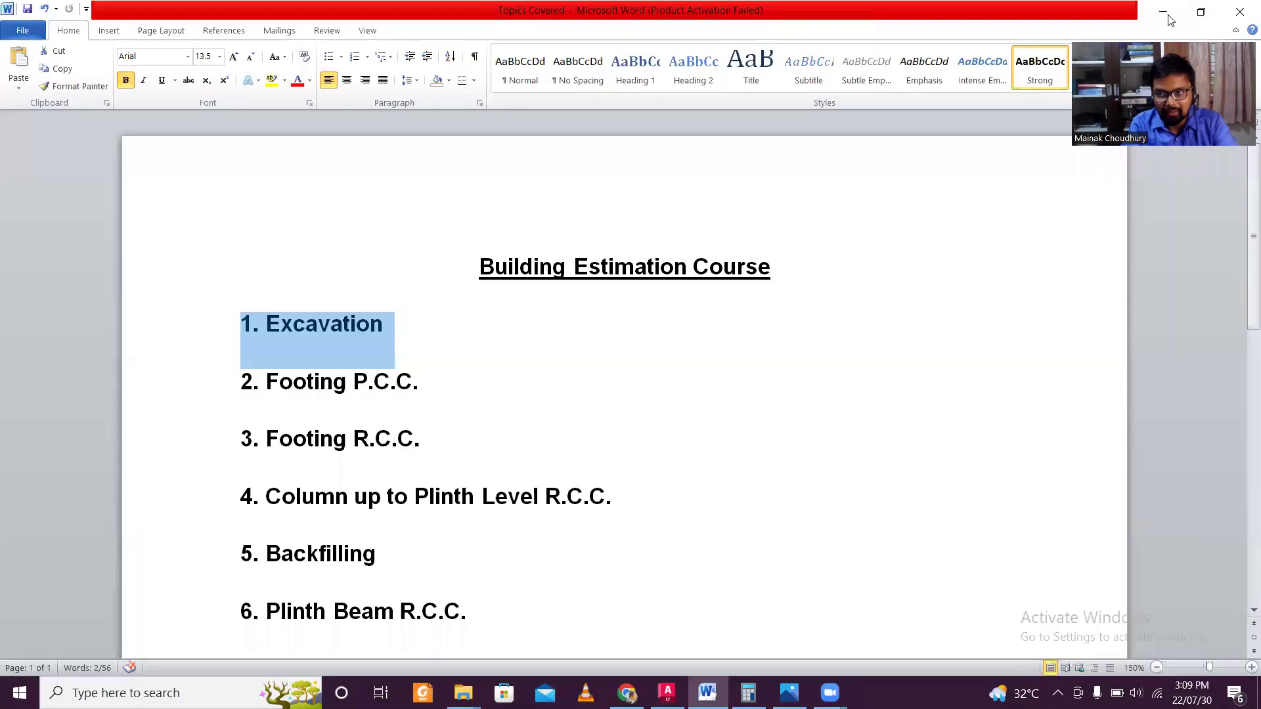
{"action": "left_click", "coordinate": [1164, 11]}
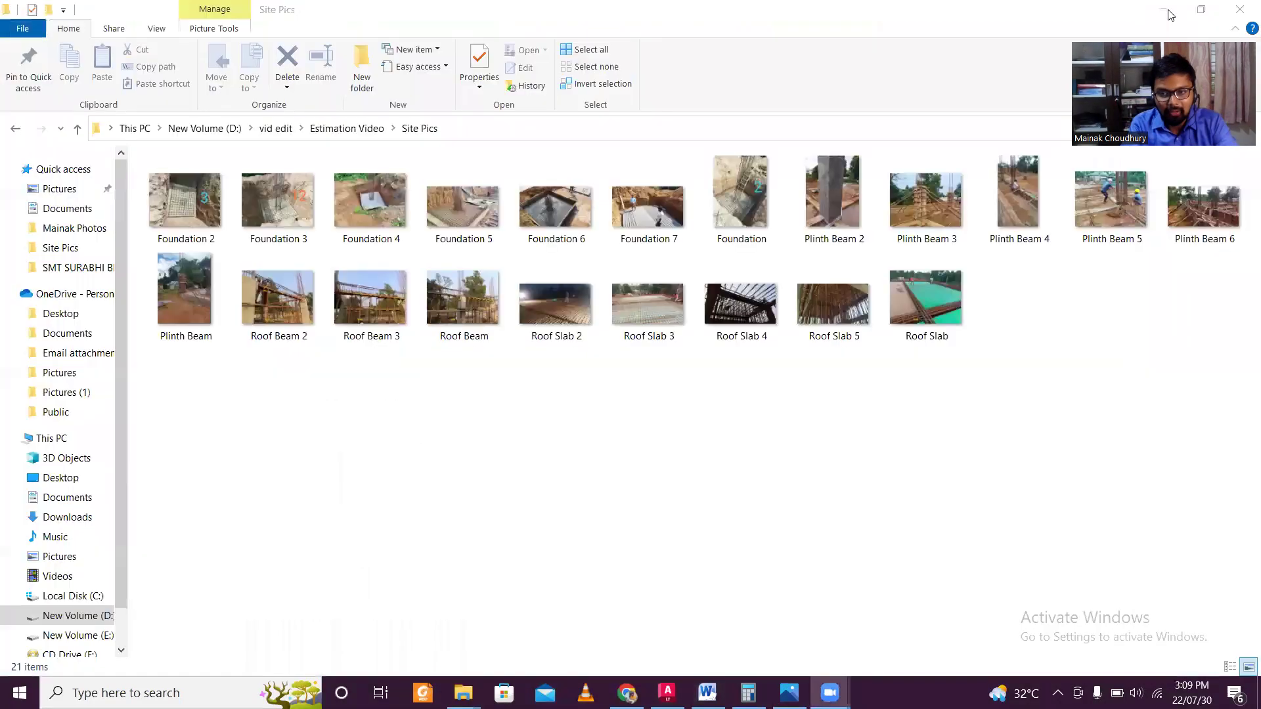
{"action": "left_click", "coordinate": [912, 38]}
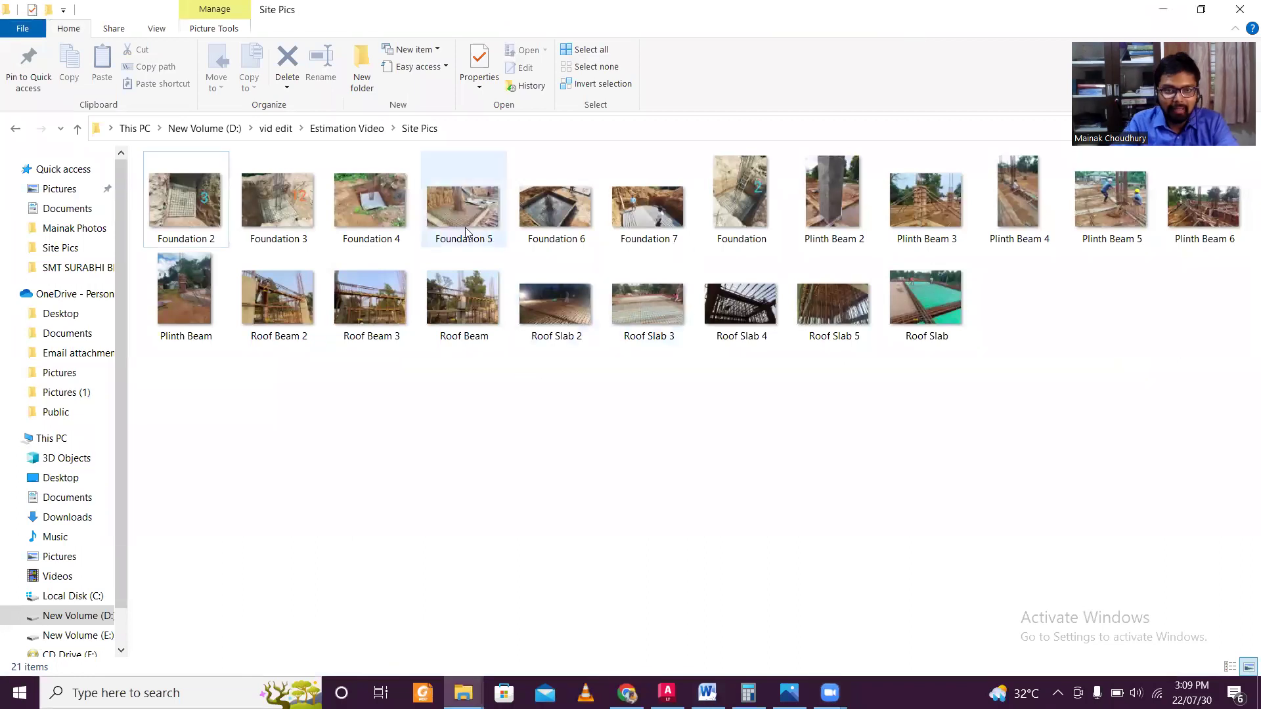
{"action": "left_click", "coordinate": [352, 129]}
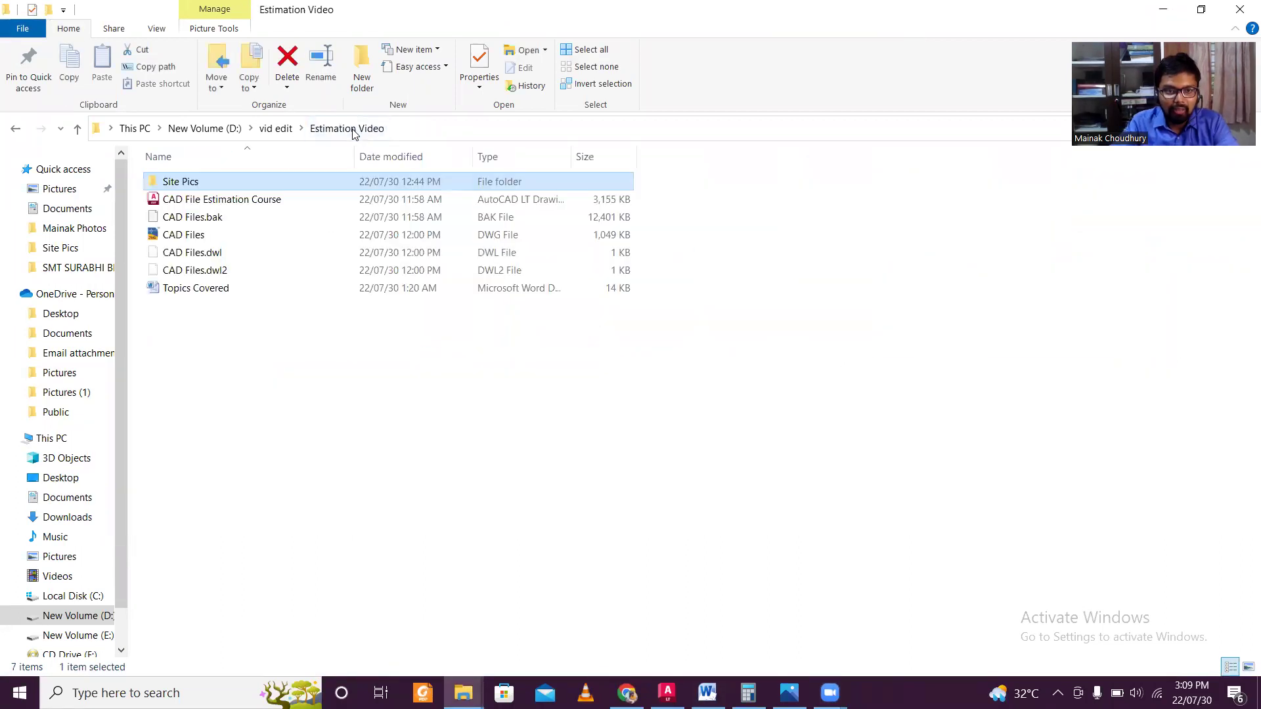
Step: Create a new Microsoft Excel worksheet in the Estimation Video folder and name it Building Estimation Sheet
{"action": "right_click", "coordinate": [394, 406]}
{"action": "mouse_move", "coordinate": [433, 362]}
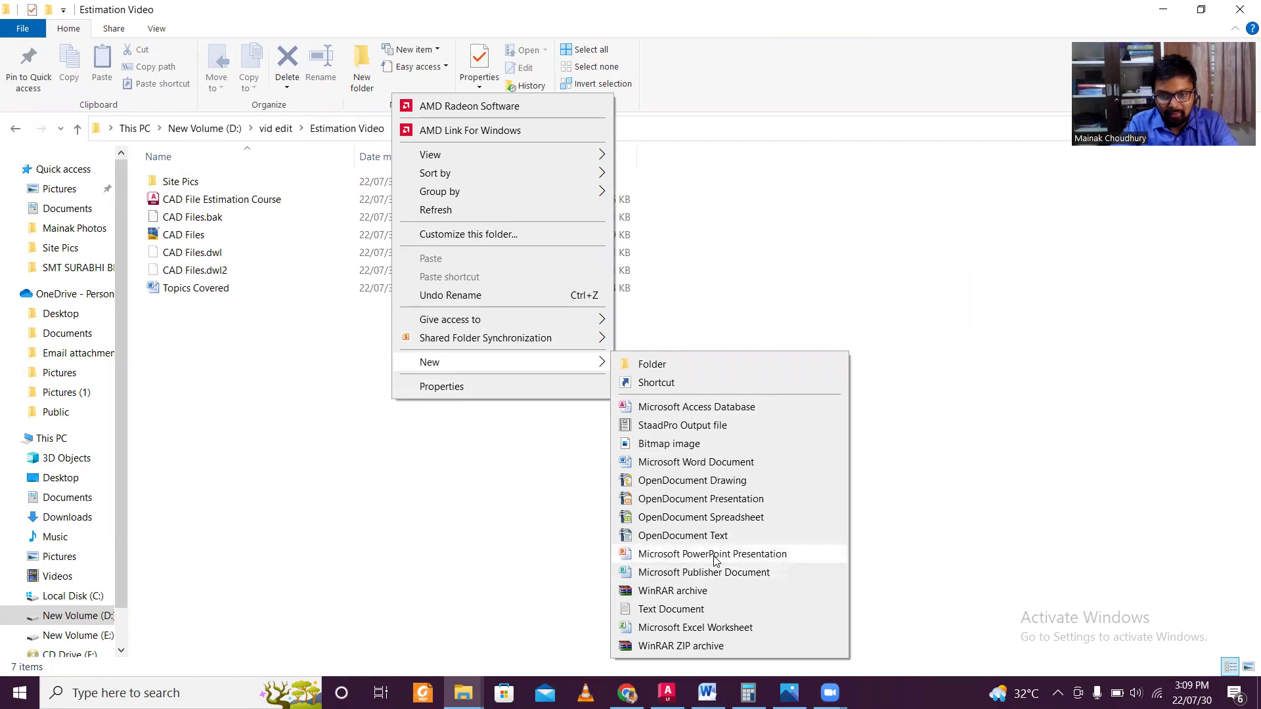
{"action": "left_click", "coordinate": [716, 627]}
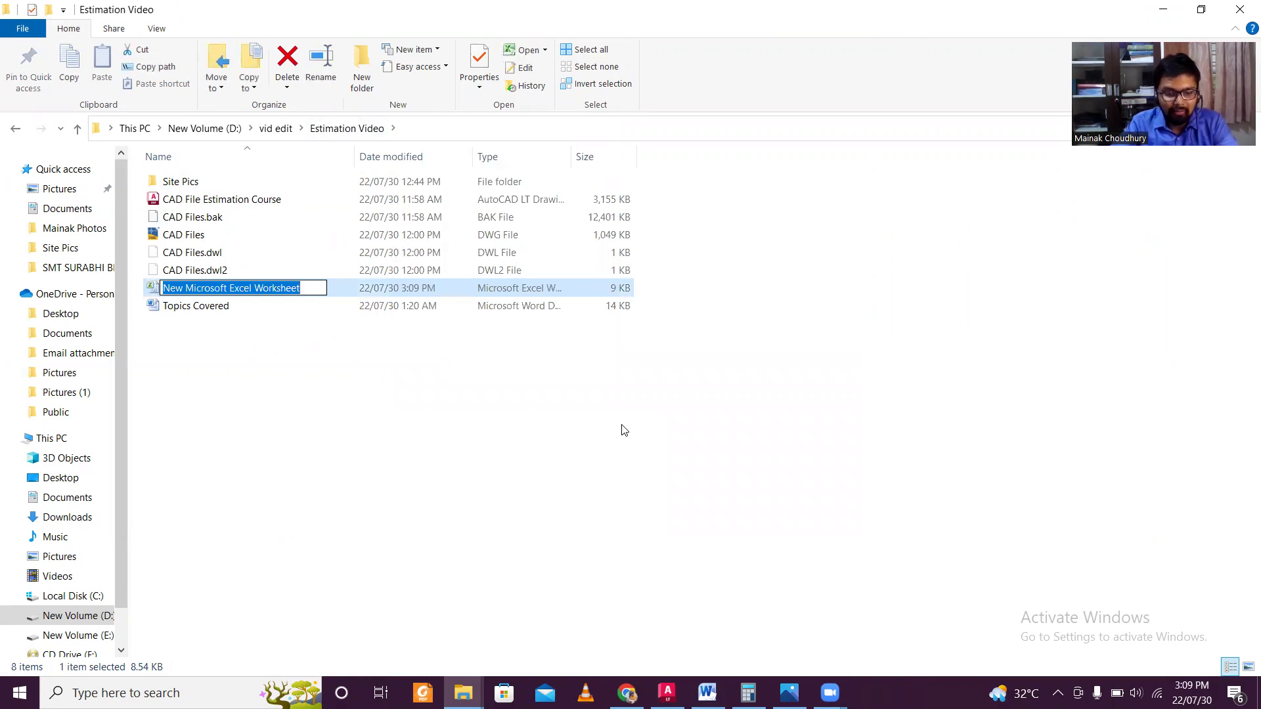
{"action": "type", "text": "Bu"}
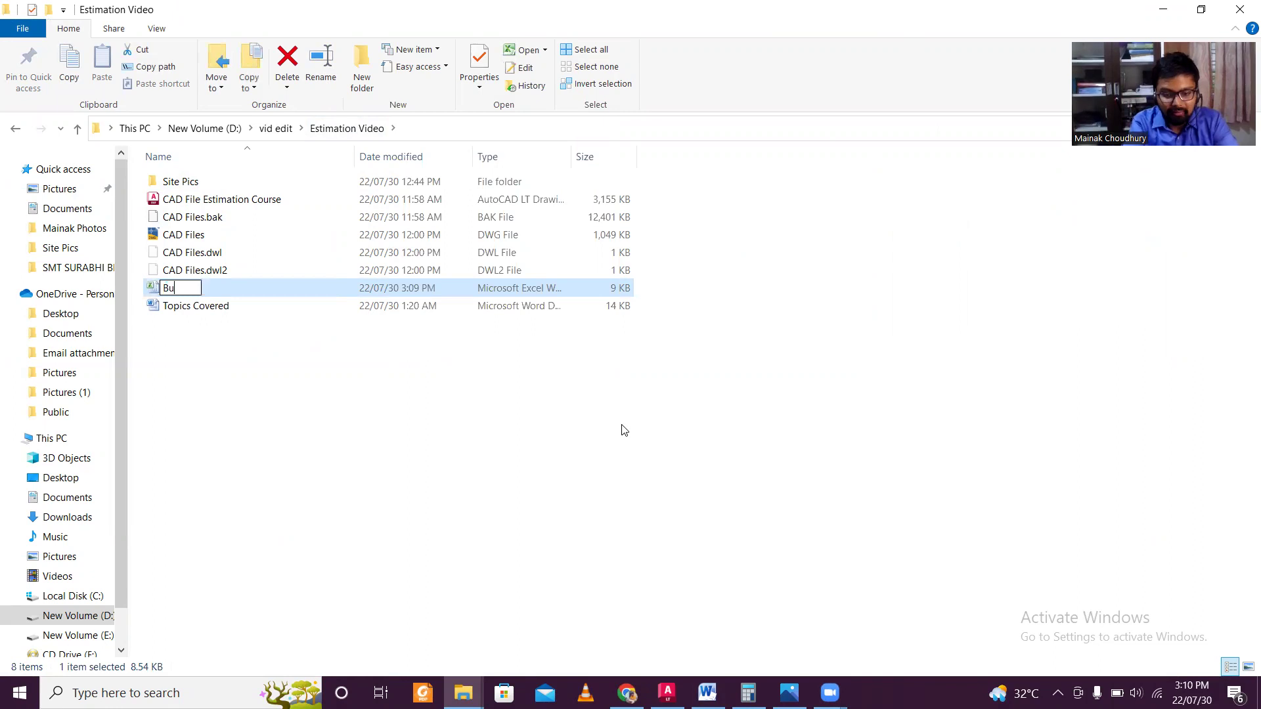
{"action": "type", "text": "ilding Es"}
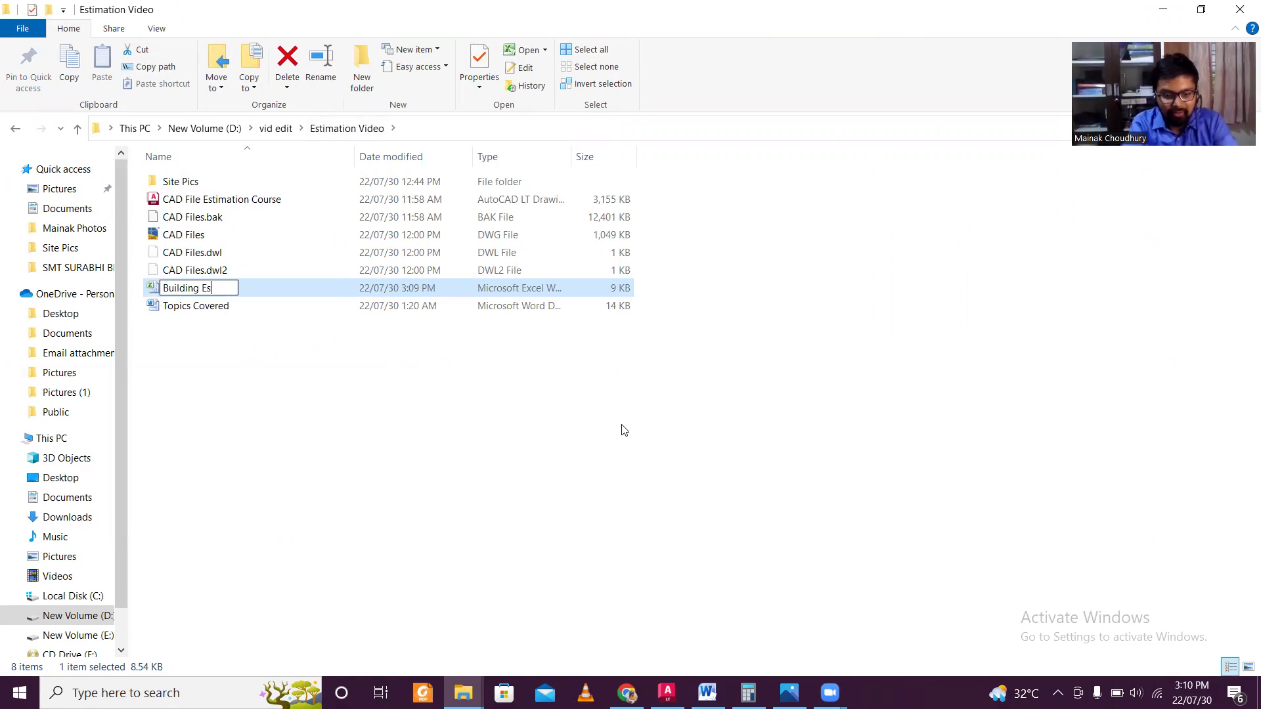
{"action": "type", "text": "timation S"}
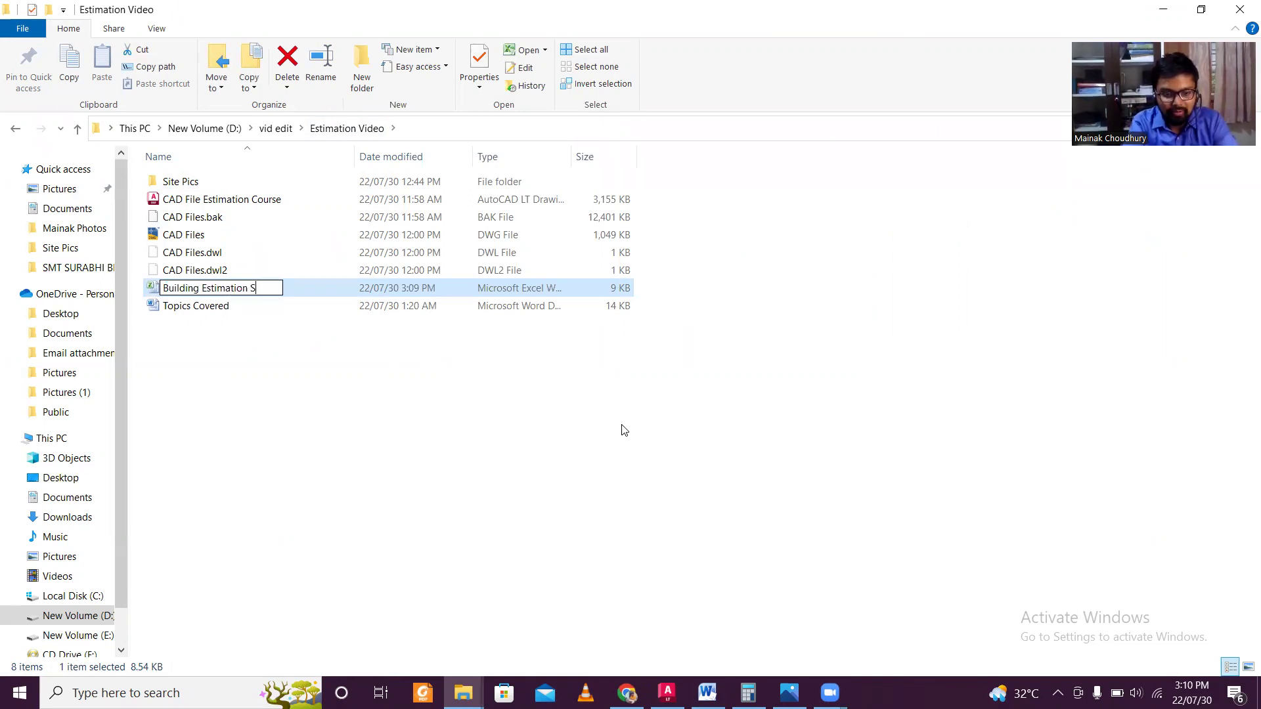
{"action": "type", "text": "heet"}
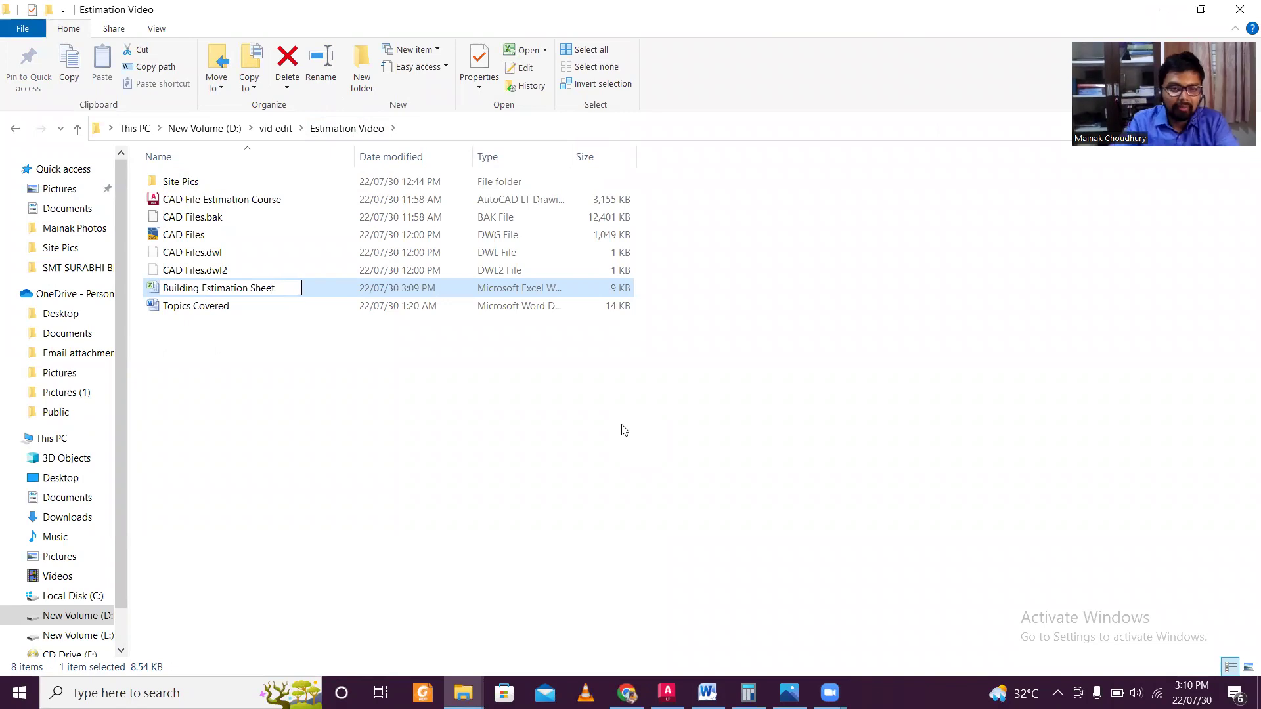
{"action": "key", "text": "Return"}
Step: Open Building Estimation Sheet in Excel, maximize the window and dismiss the activation wizard
{"action": "double_click", "coordinate": [466, 199]}
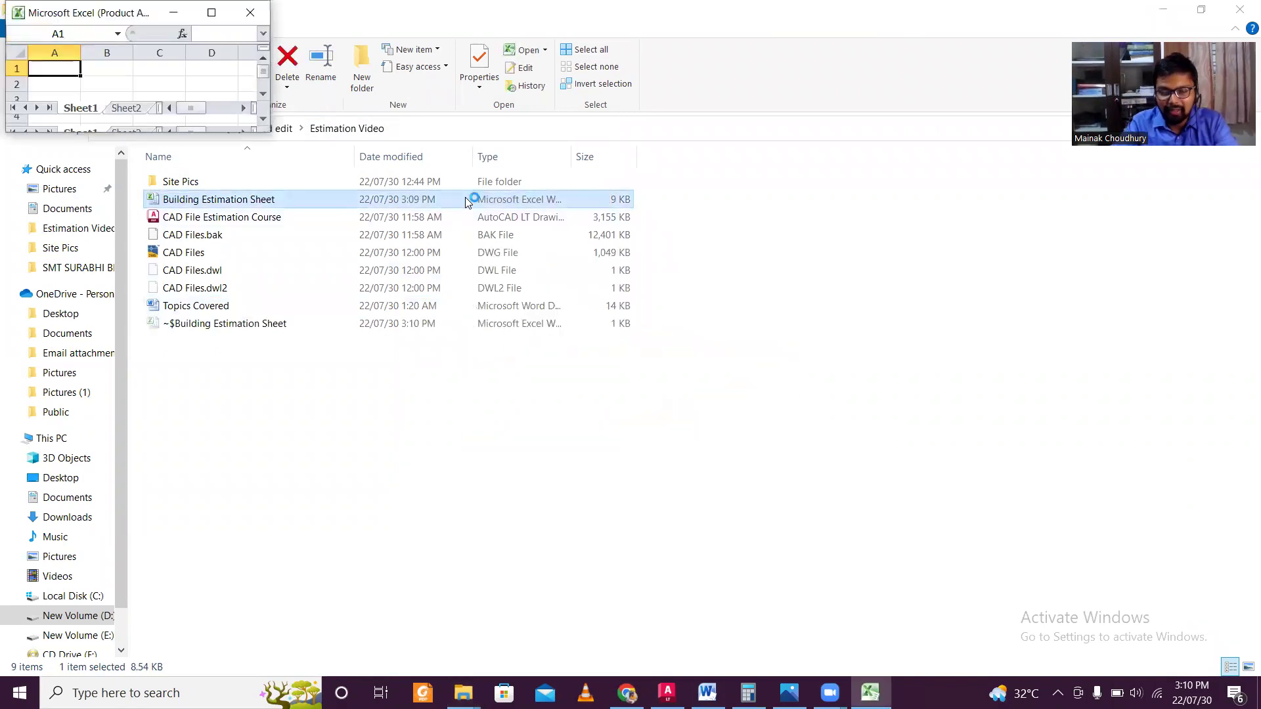
{"action": "left_click", "coordinate": [211, 12]}
{"action": "left_click", "coordinate": [235, 159]}
{"action": "left_click", "coordinate": [167, 172]}
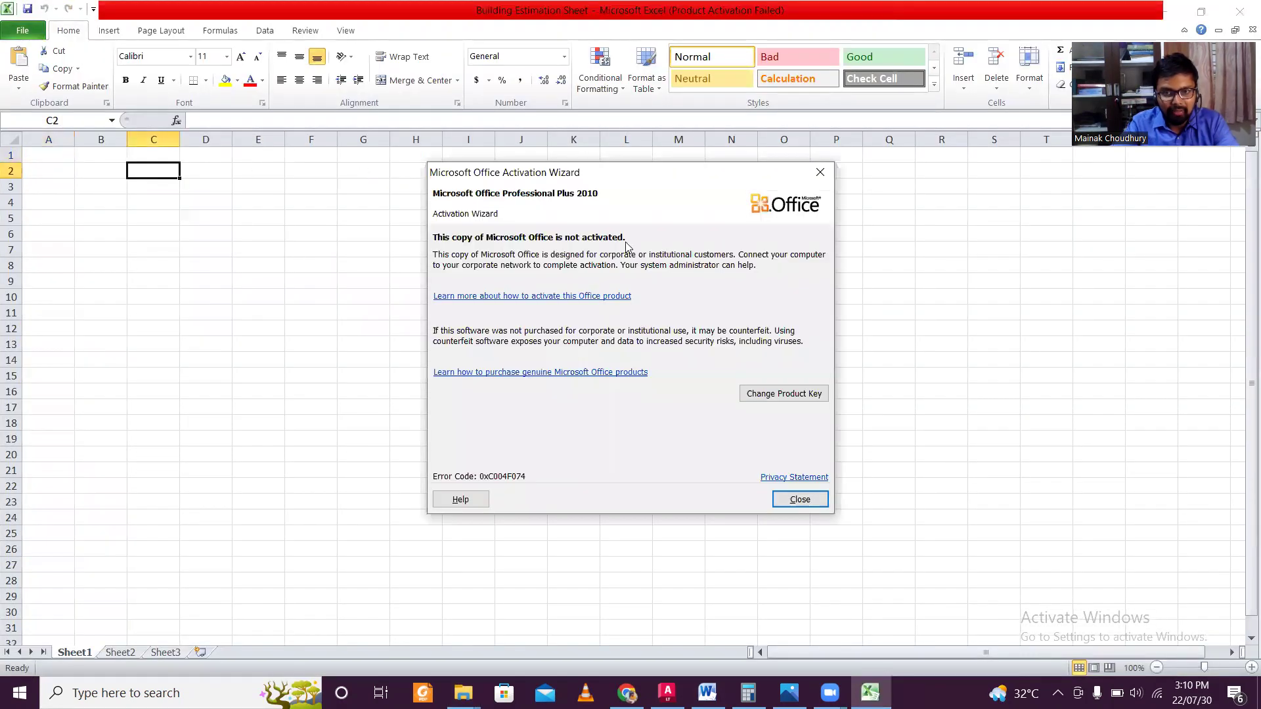
{"action": "left_click", "coordinate": [800, 500]}
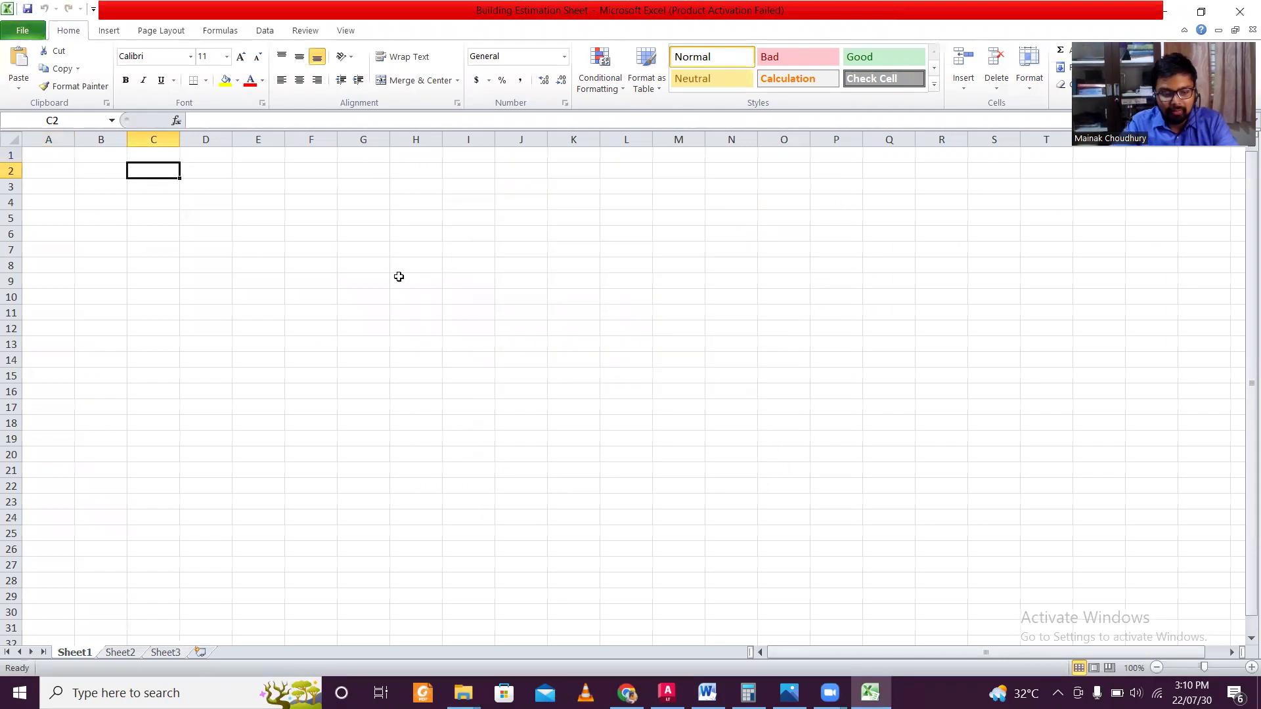
Step: Set the font of the entire sheet to Times New Roman, size 12
{"action": "key", "text": "ctrl+a"}
{"action": "left_click", "coordinate": [191, 57]}
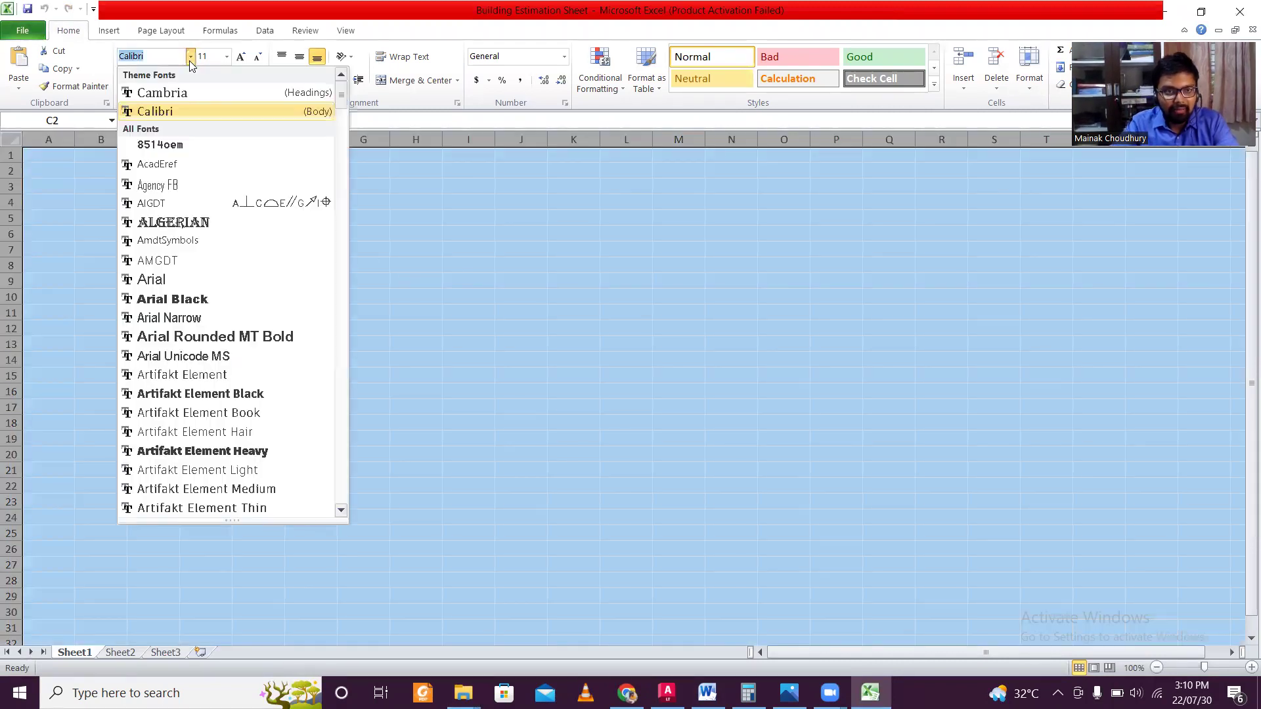
{"action": "type", "text": "t"}
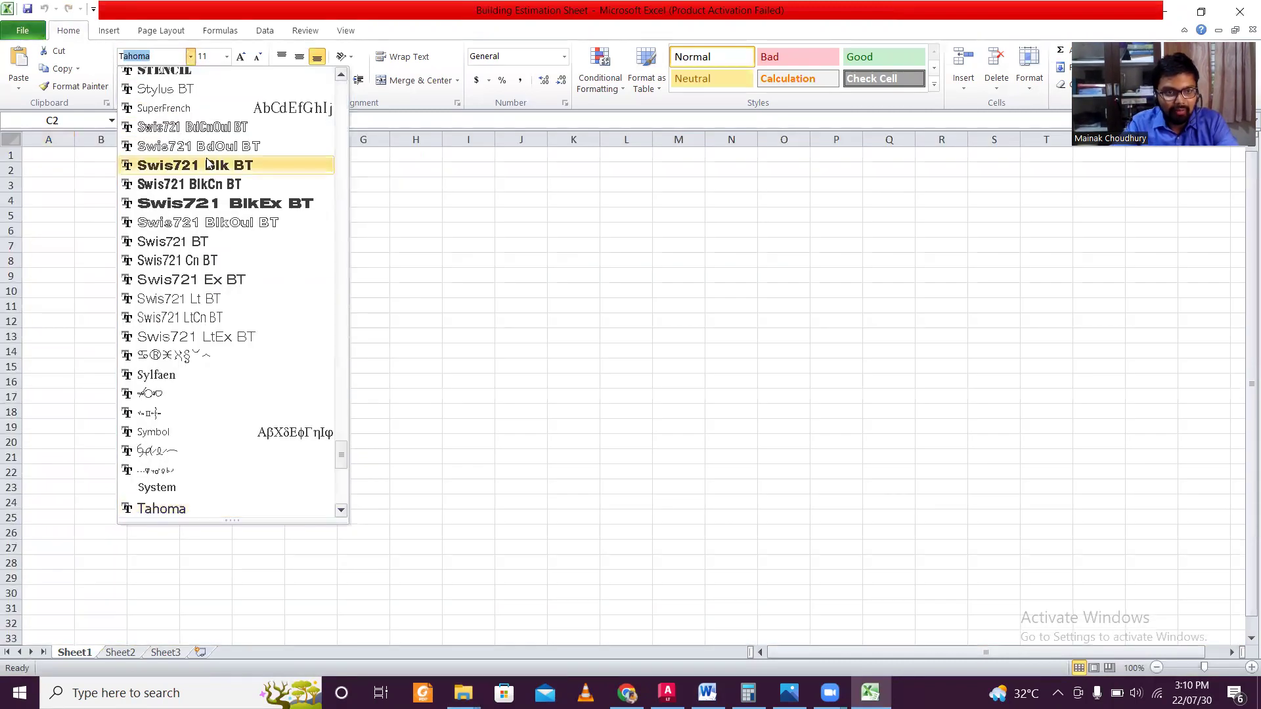
{"action": "type", "text": "imes New R"}
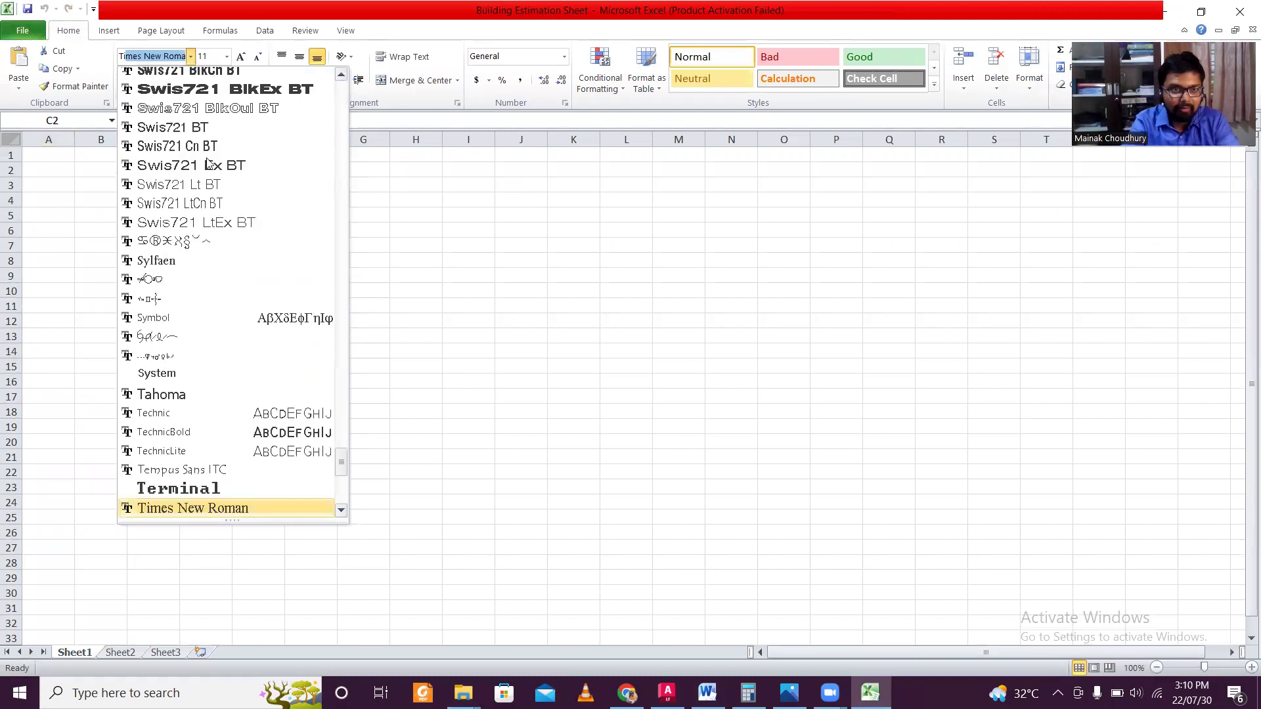
{"action": "key", "text": "Return"}
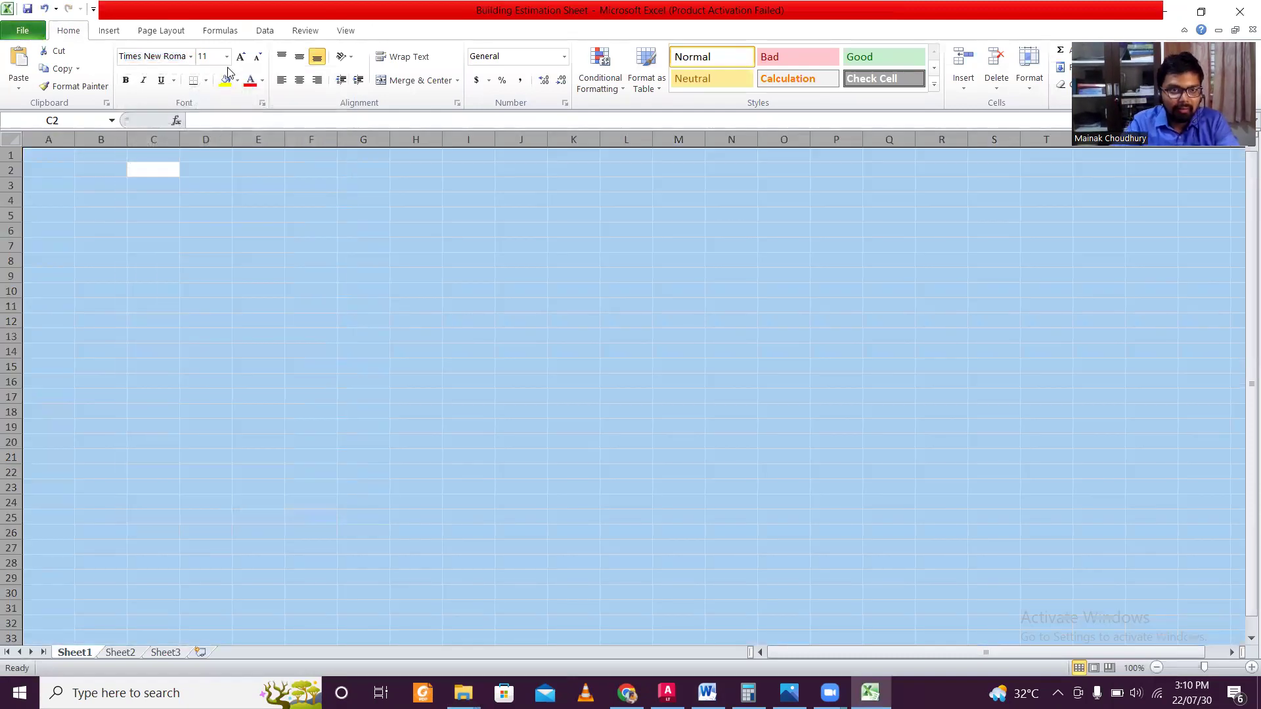
{"action": "left_click", "coordinate": [217, 58]}
{"action": "type", "text": "12"}
{"action": "key", "text": "Return"}
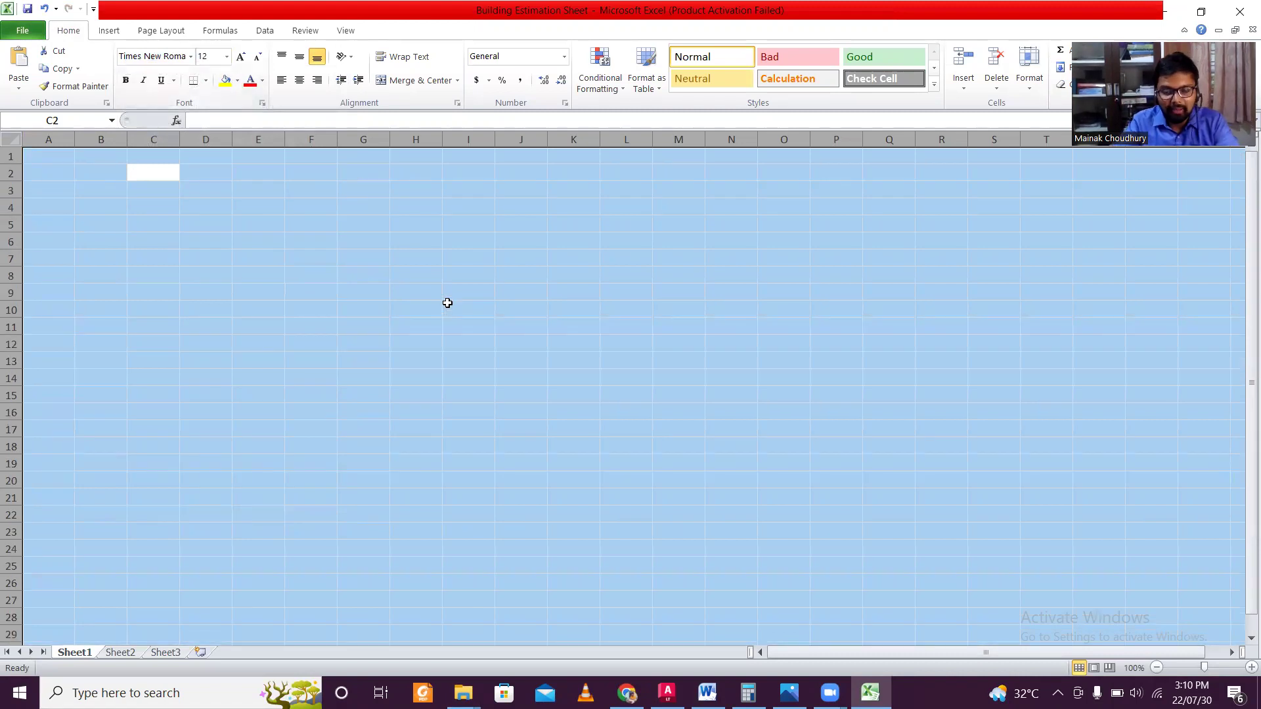
{"action": "left_click", "coordinate": [512, 358]}
{"action": "left_click", "coordinate": [69, 192]}
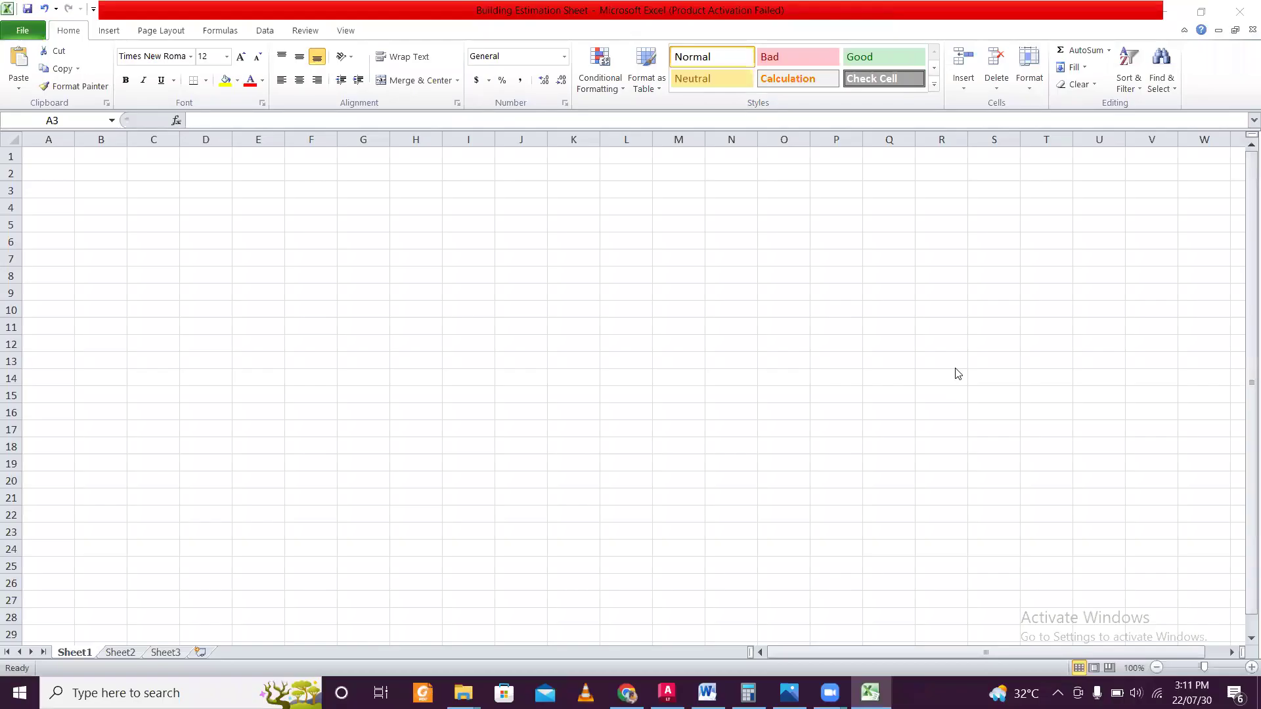
{"action": "left_click", "coordinate": [415, 202]}
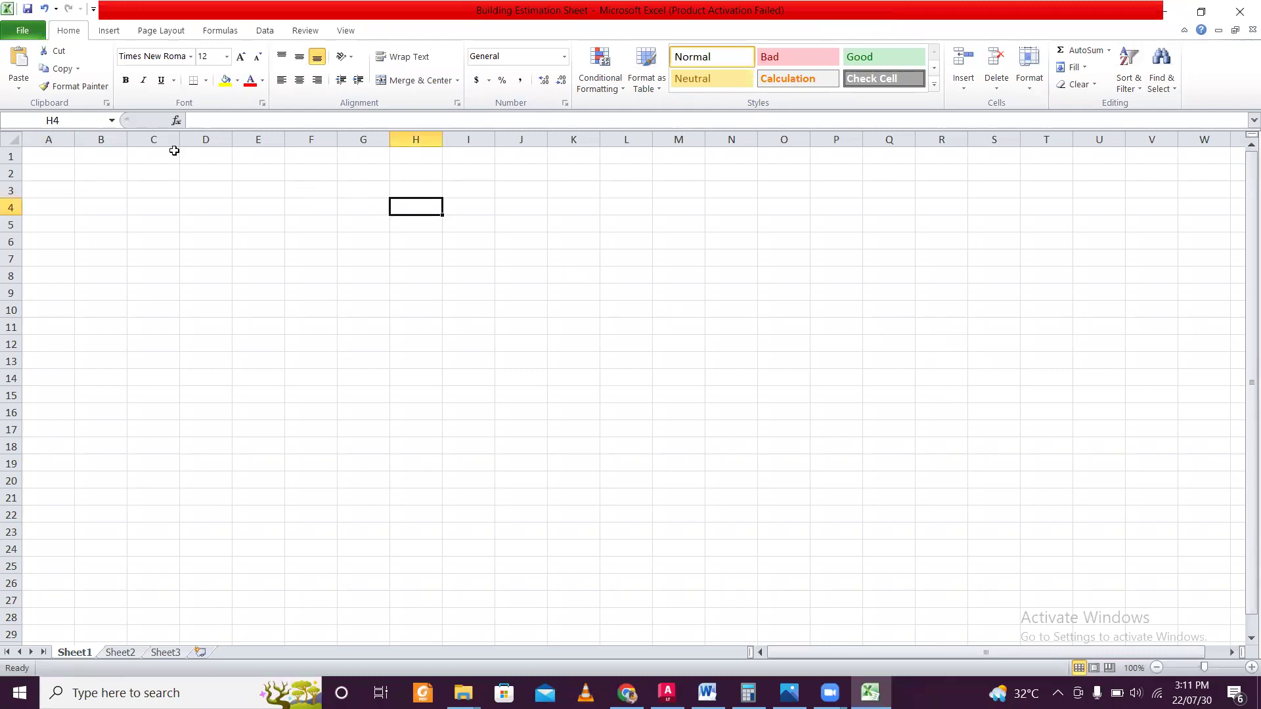
{"action": "left_click", "coordinate": [54, 160]}
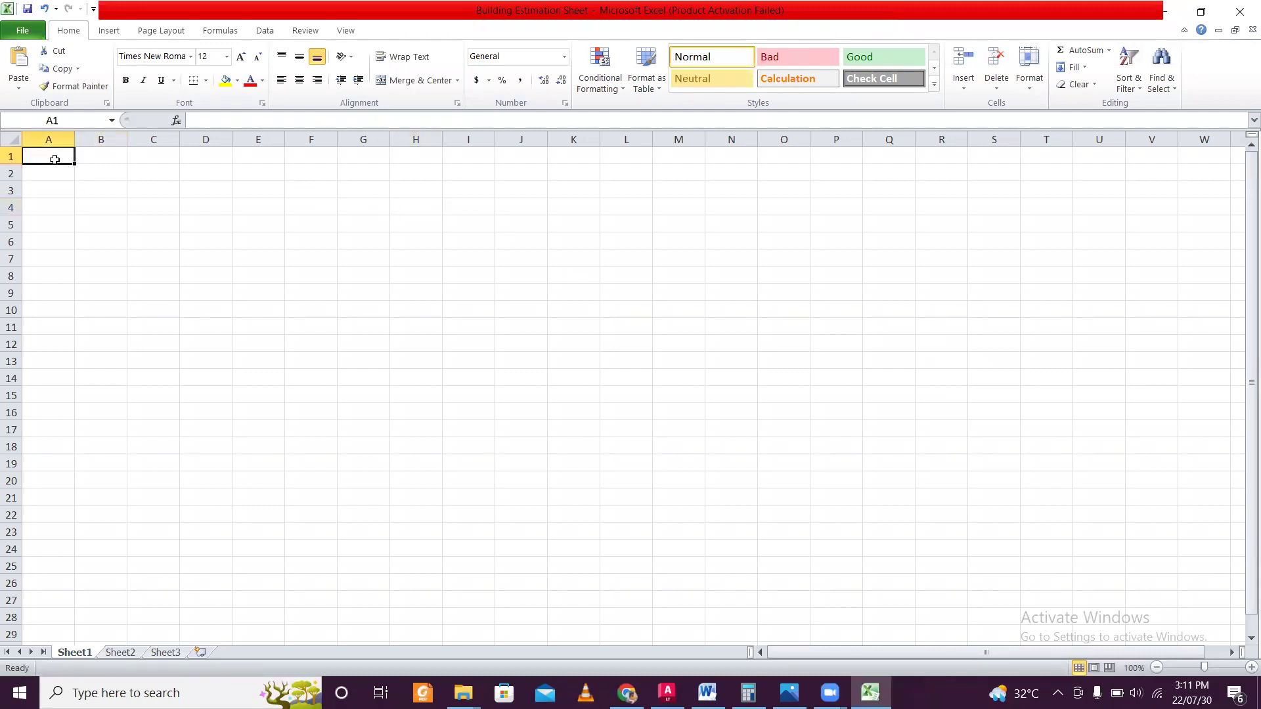
{"action": "type", "text": "S"}
{"action": "key", "text": "BackSpace"}
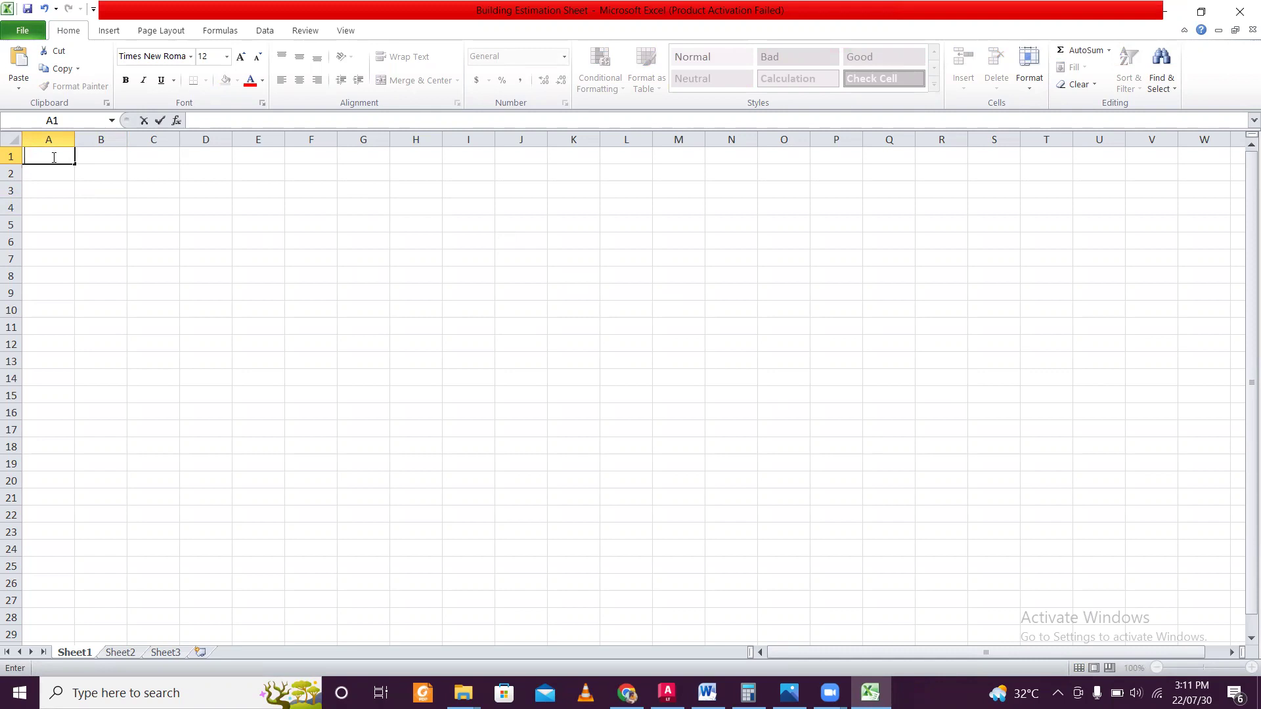
{"action": "left_click", "coordinate": [66, 173]}
Step: Merge and center cells A1 to I1 for the sheet title
{"action": "left_click_drag", "start_coordinate": [59, 157], "coordinate": [493, 164]}
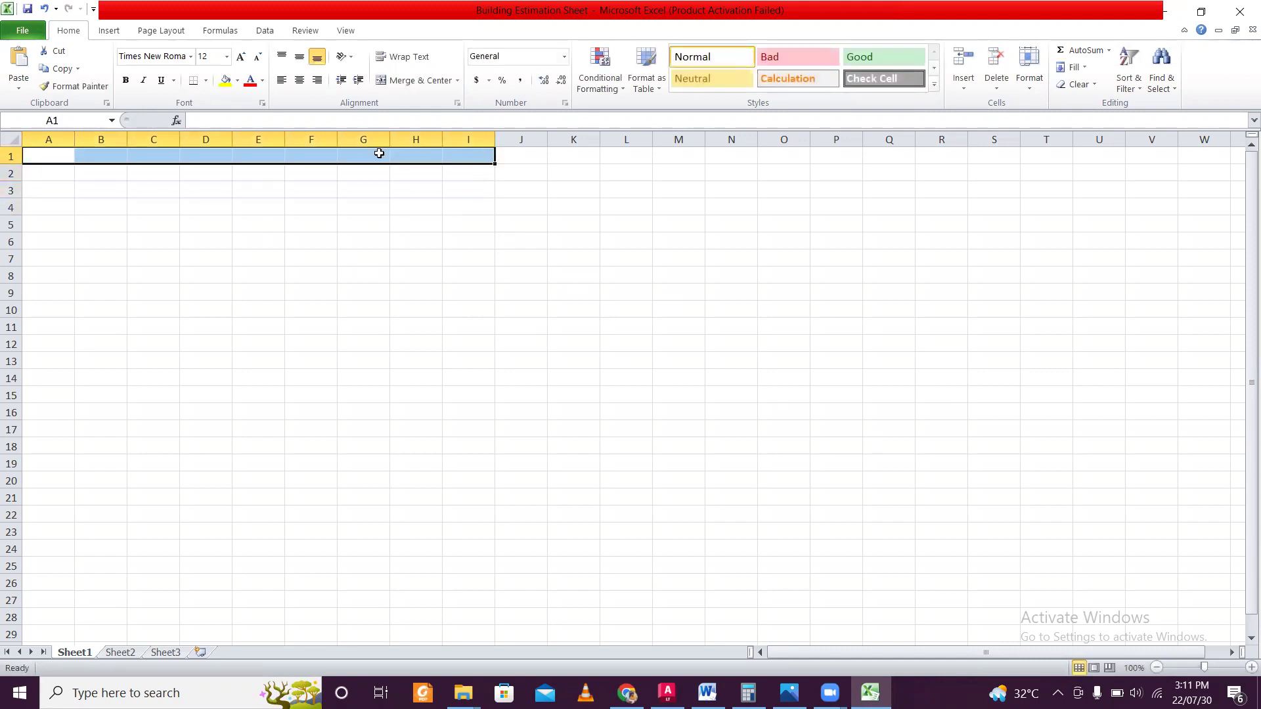
{"action": "left_click", "coordinate": [409, 79]}
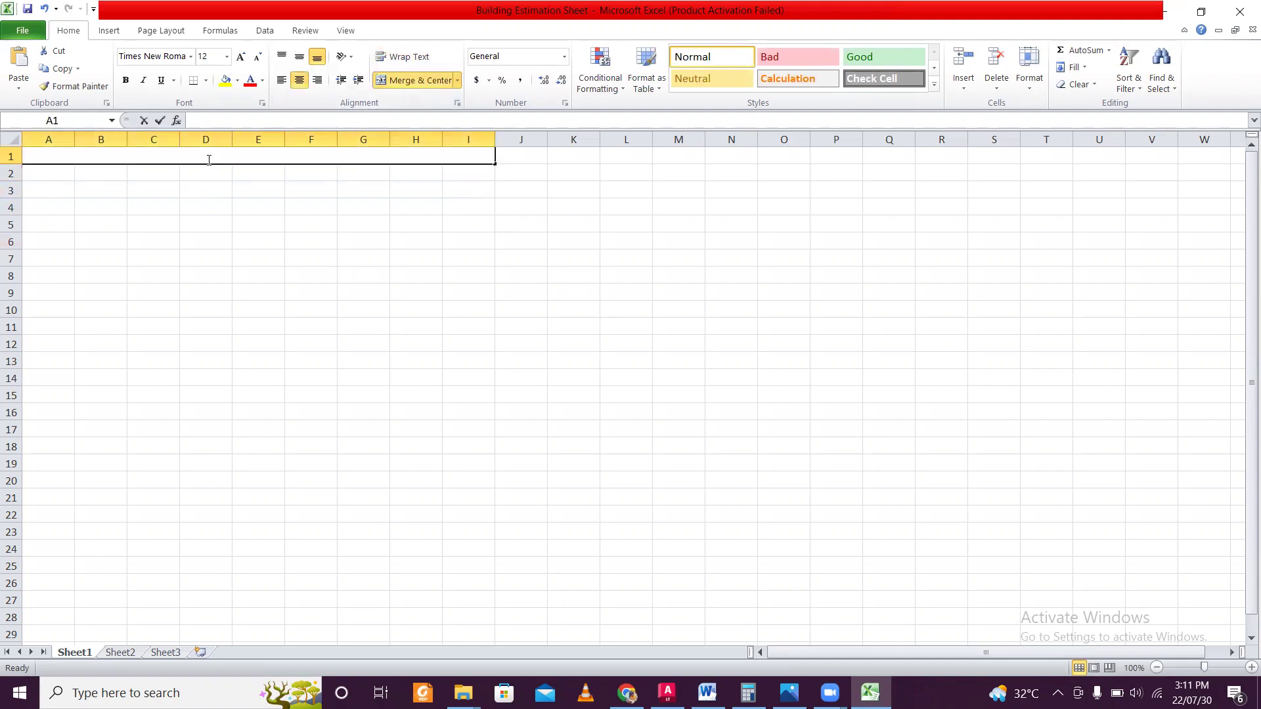
{"action": "left_click", "coordinate": [264, 220]}
{"action": "left_click", "coordinate": [246, 152]}
{"action": "double_click", "coordinate": [246, 153]}
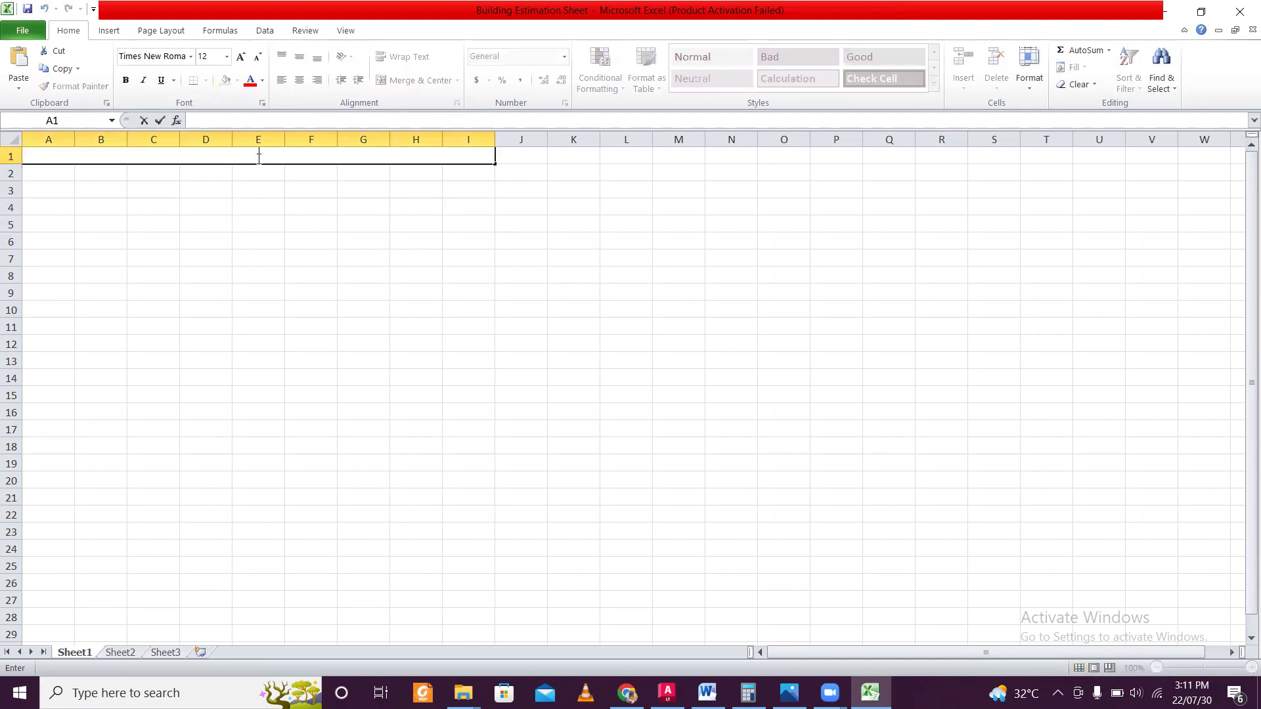
Step: Enter the title "Building Estimate (G+1)" in the merged cell of row 1
{"action": "left_click", "coordinate": [430, 194]}
{"action": "left_click", "coordinate": [432, 158]}
{"action": "left_click", "coordinate": [469, 245]}
{"action": "left_click", "coordinate": [479, 169]}
{"action": "left_click", "coordinate": [478, 156]}
{"action": "double_click", "coordinate": [478, 158]}
{"action": "type", "text": "Buiold"}
{"action": "key", "text": "BackSpace"}
{"action": "key", "text": "BackSpace"}
{"action": "key", "text": "BackSpace"}
{"action": "type", "text": "lding Estimate (G+!"}
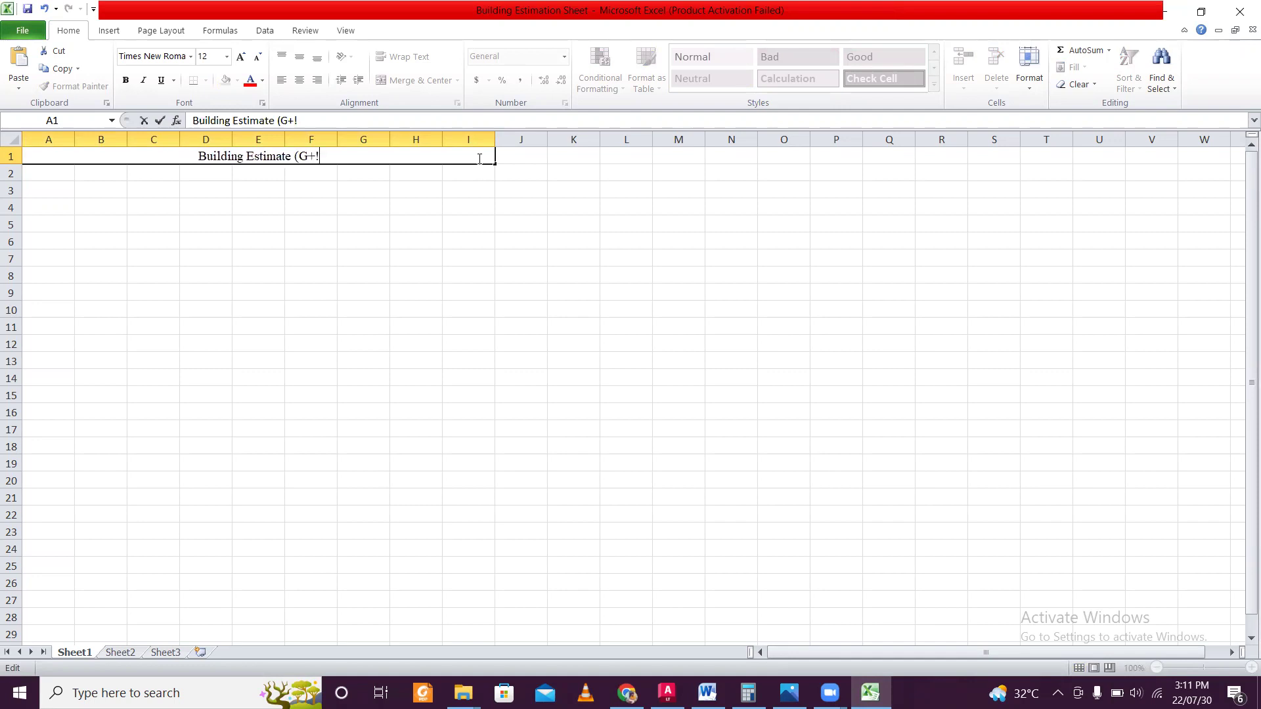
{"action": "key", "text": "BackSpace"}
{"action": "type", "text": "1)"}
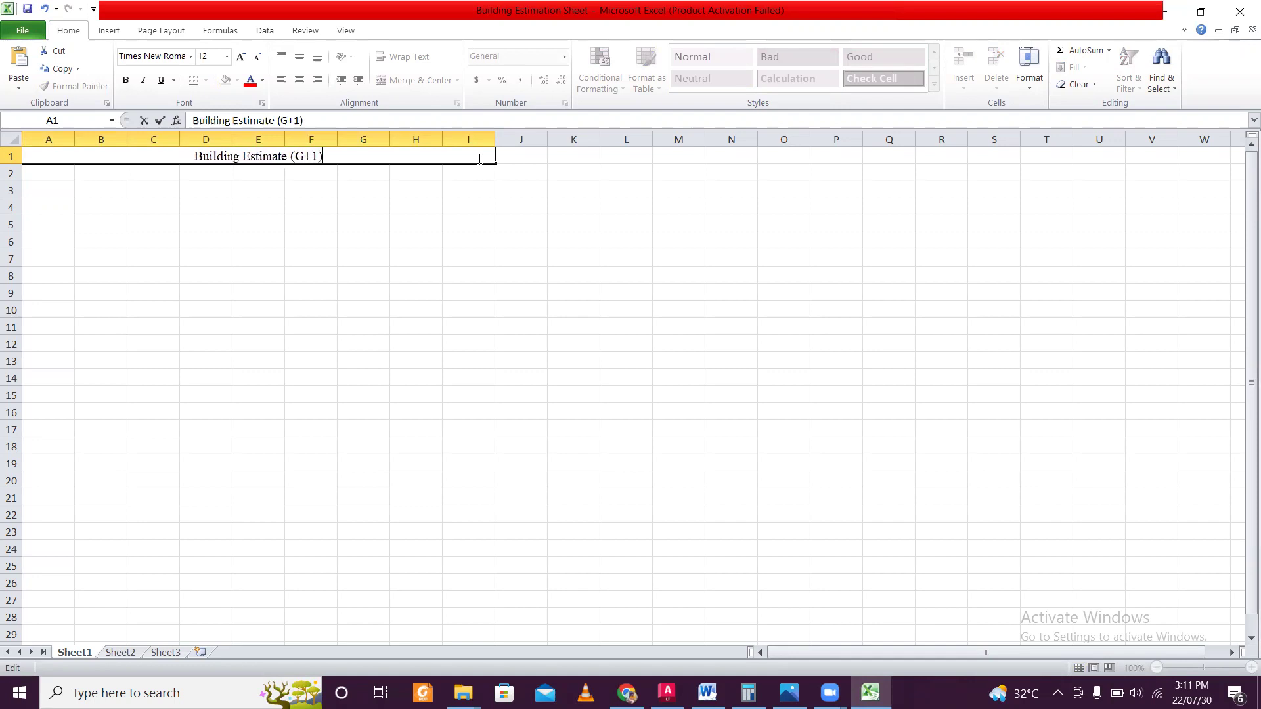
{"action": "left_click", "coordinate": [199, 207]}
Step: Enter the column header "Sr. No." in cell A2
{"action": "left_click", "coordinate": [99, 176]}
{"action": "left_click", "coordinate": [51, 170]}
{"action": "type", "text": "Sr"}
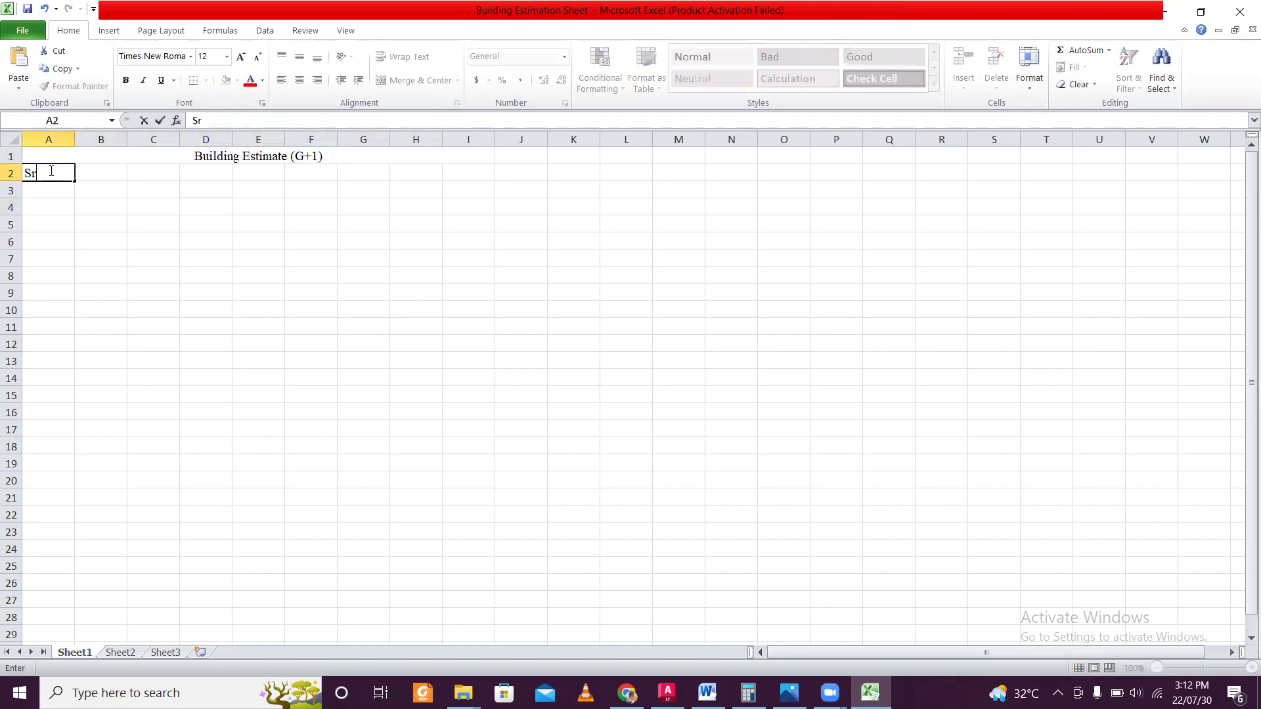
{"action": "type", "text": ". No."}
Step: Enter serial number 1 in cell A3 and the item name "Earthwork" in cell B3
{"action": "left_click", "coordinate": [62, 191]}
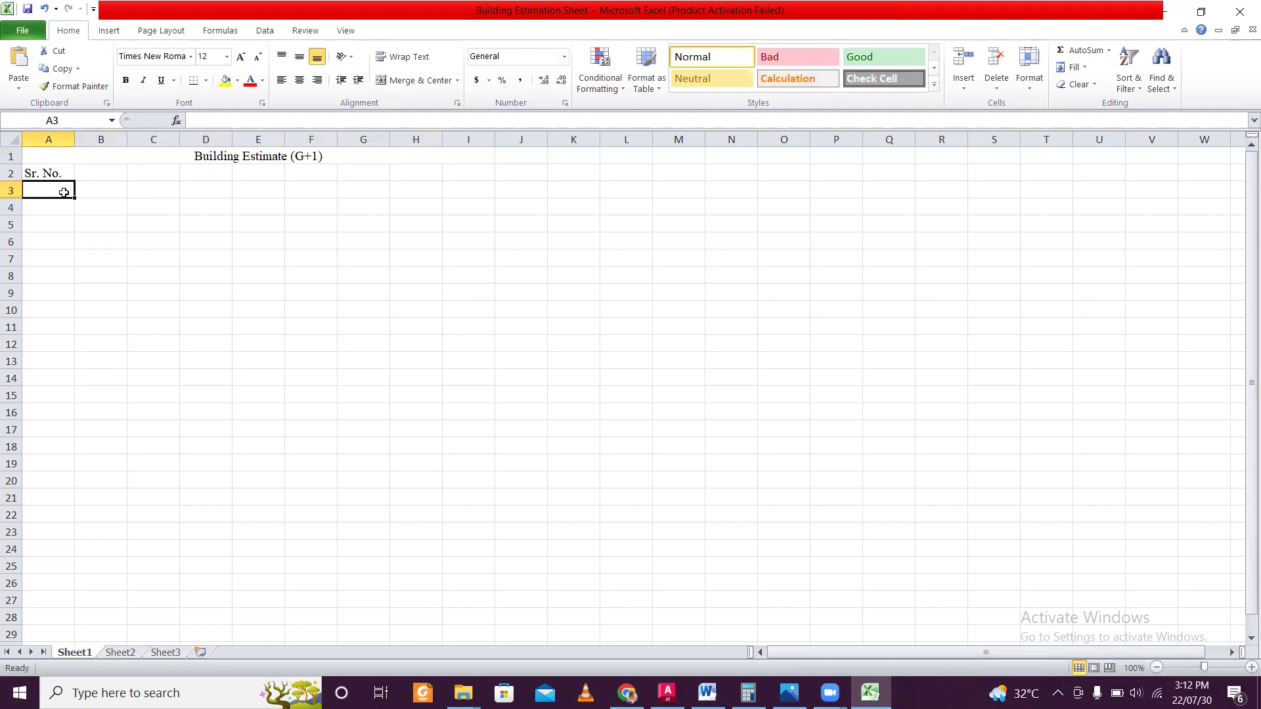
{"action": "type", "text": "1"}
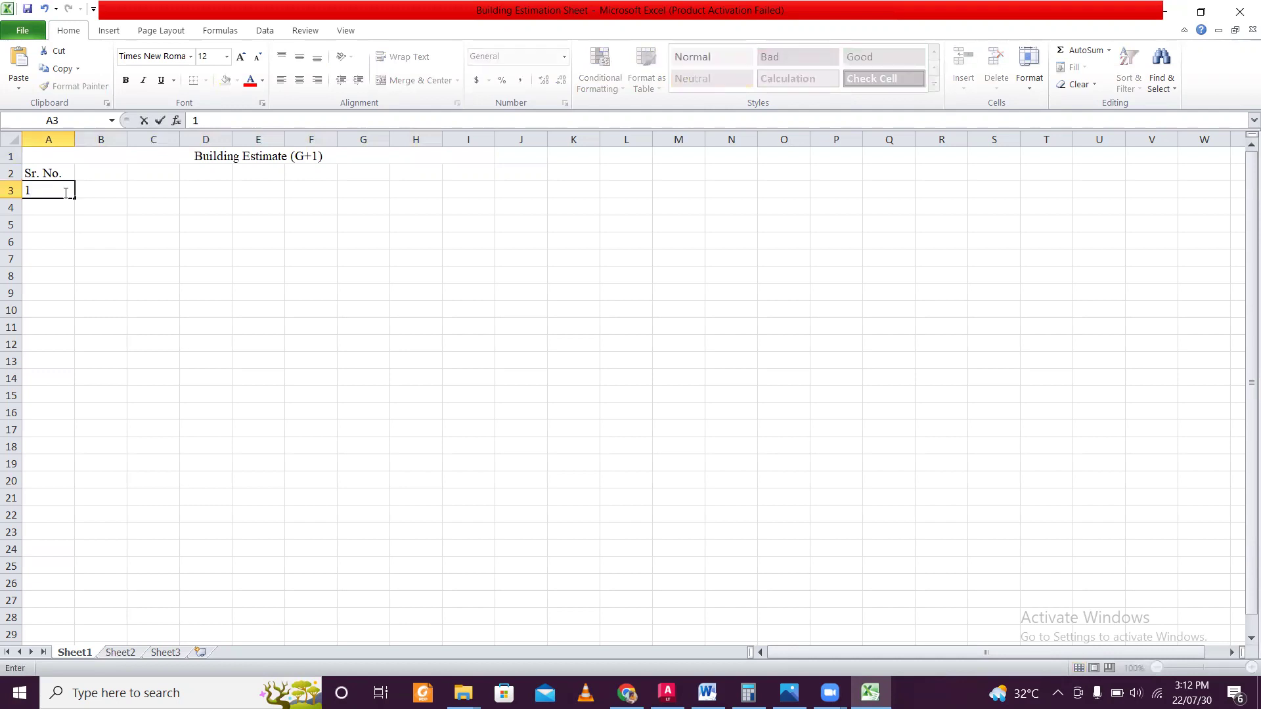
{"action": "left_click", "coordinate": [131, 209]}
{"action": "left_click", "coordinate": [103, 190]}
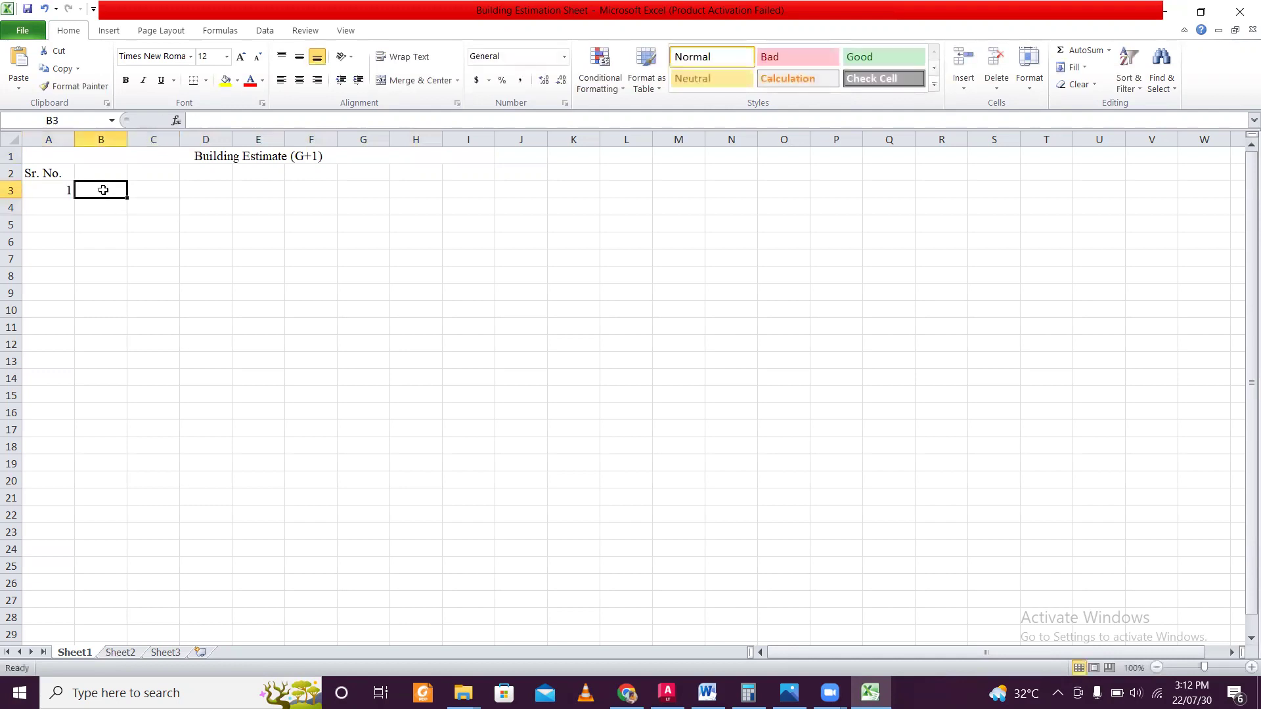
{"action": "type", "text": "Earthwork"}
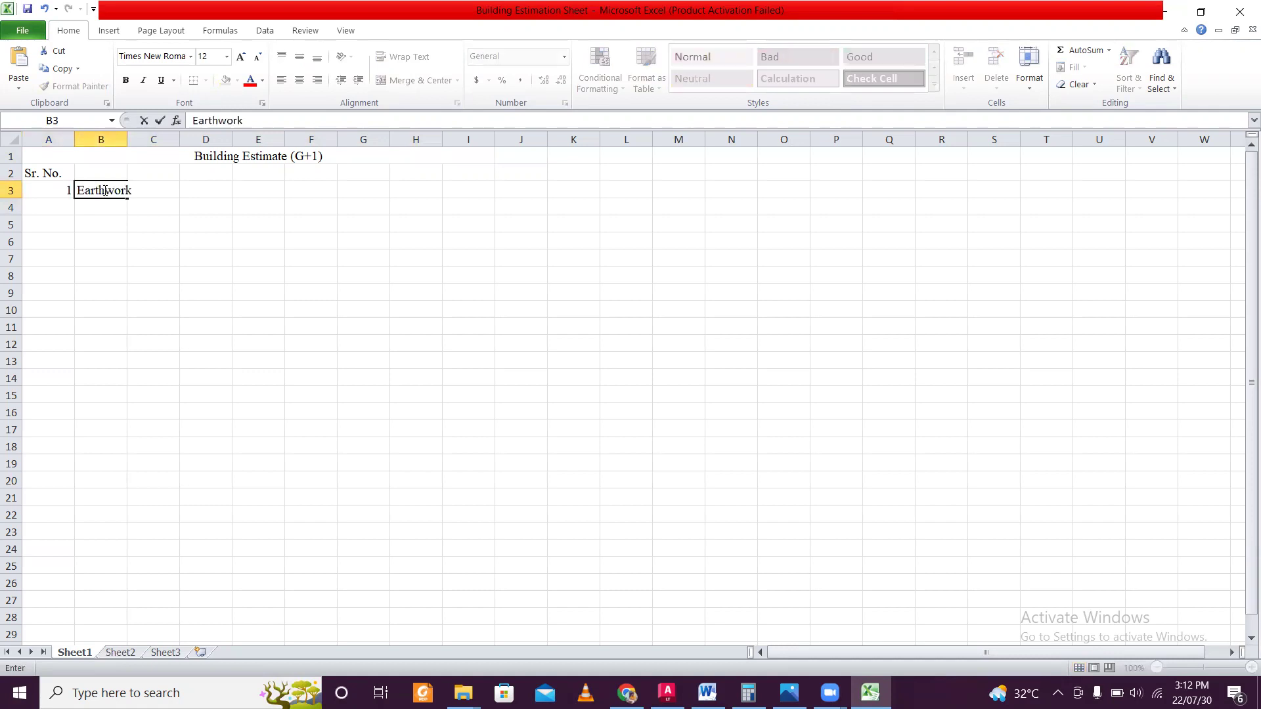
{"action": "left_click", "coordinate": [159, 257]}
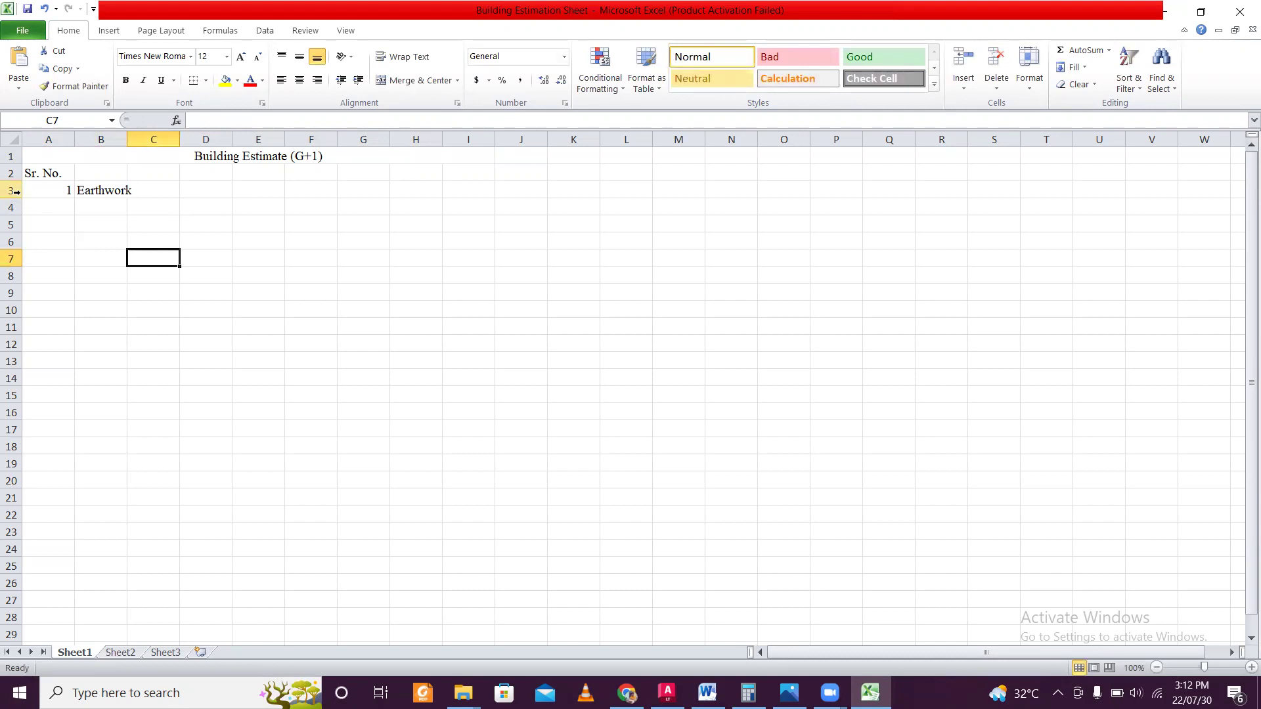
Step: Fill cells A3 to C3 with yellow and center their contents horizontally
{"action": "left_click", "coordinate": [15, 191]}
{"action": "left_click_drag", "start_coordinate": [50, 190], "coordinate": [152, 191]}
{"action": "left_click", "coordinate": [226, 80]}
{"action": "left_click", "coordinate": [147, 240]}
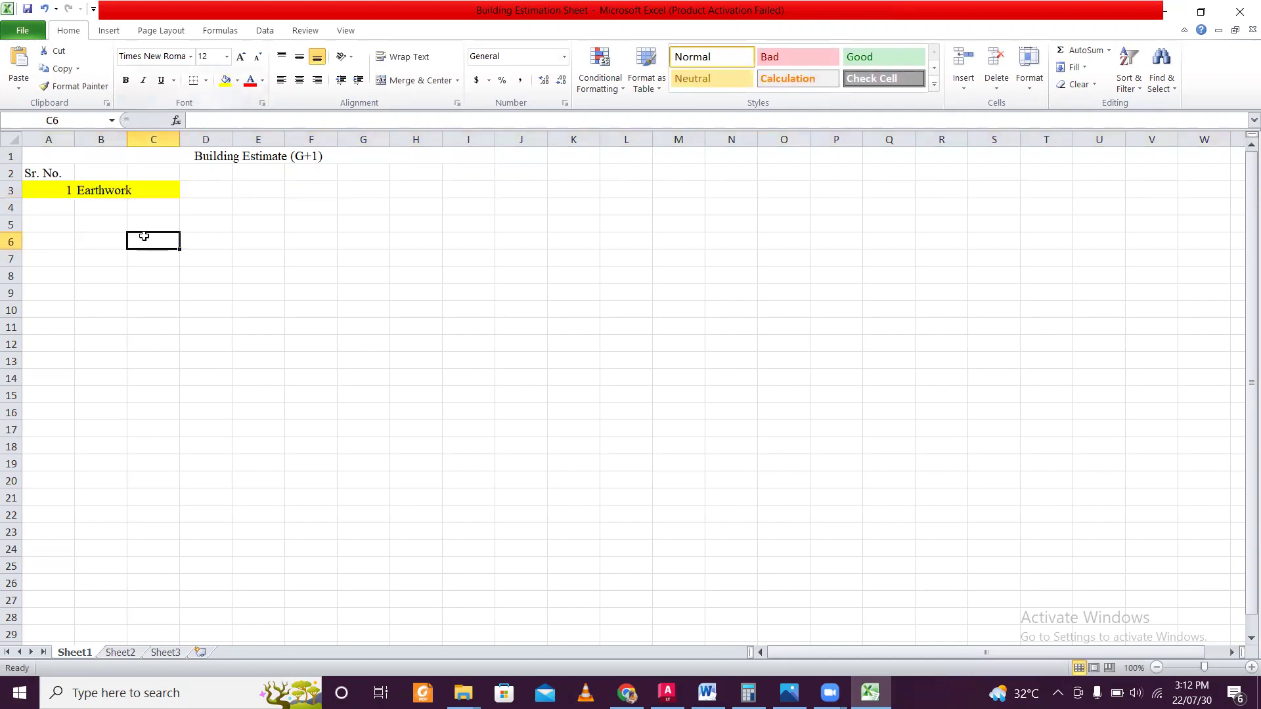
{"action": "left_click_drag", "start_coordinate": [37, 189], "coordinate": [164, 190]}
{"action": "left_click", "coordinate": [299, 80]}
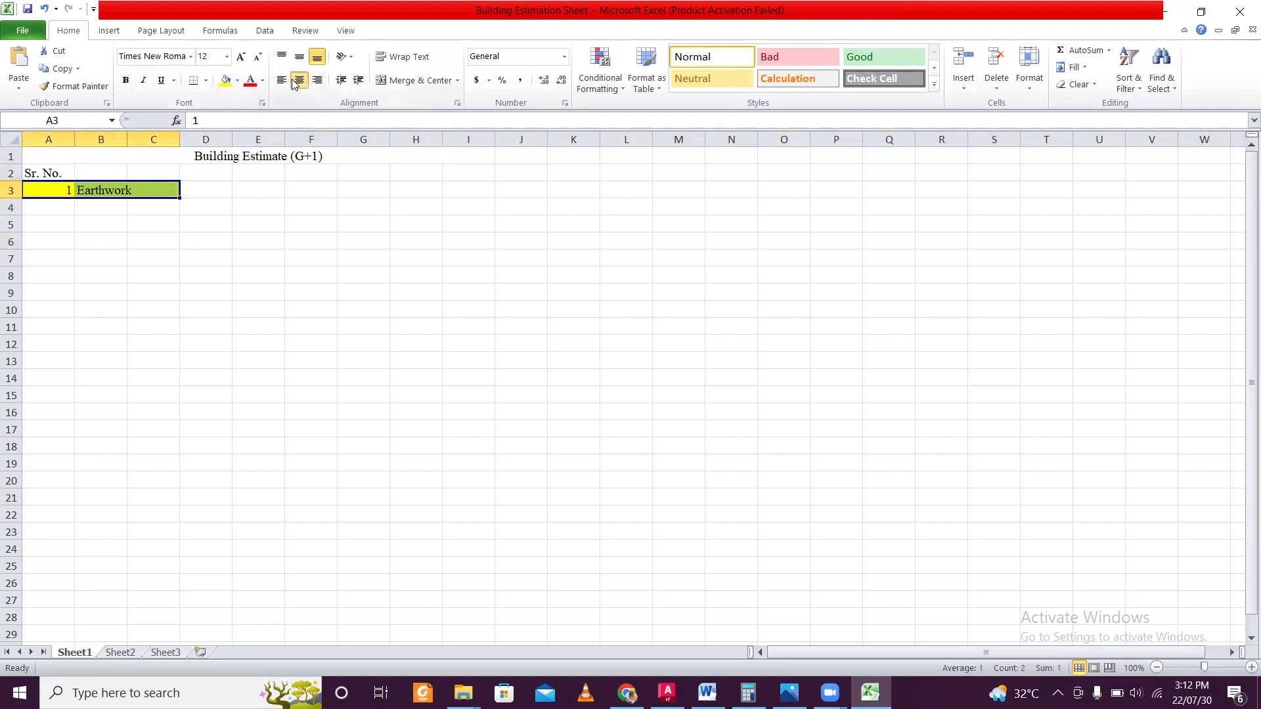
{"action": "left_click", "coordinate": [164, 237]}
{"action": "left_click", "coordinate": [97, 236]}
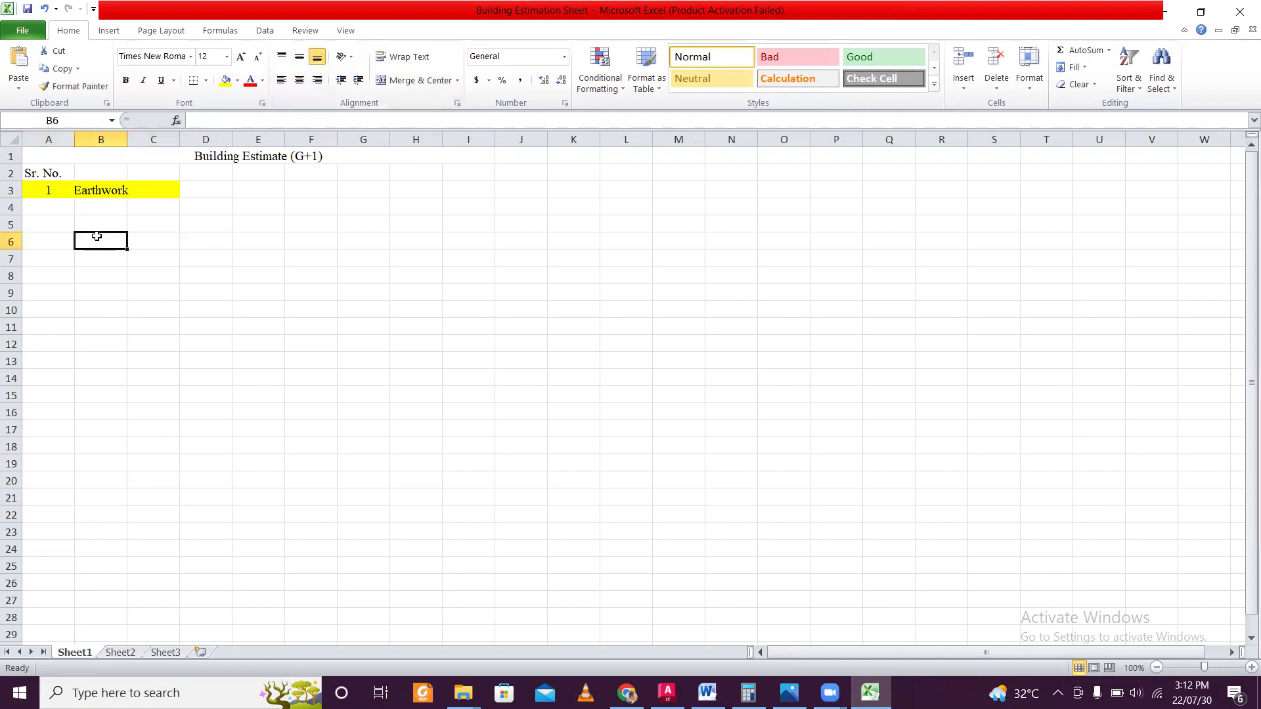
Step: Enter the dimension headers "L (M)", "B(M)" and "H (m)" in cells C2, D2 and E2
{"action": "left_click", "coordinate": [100, 169]}
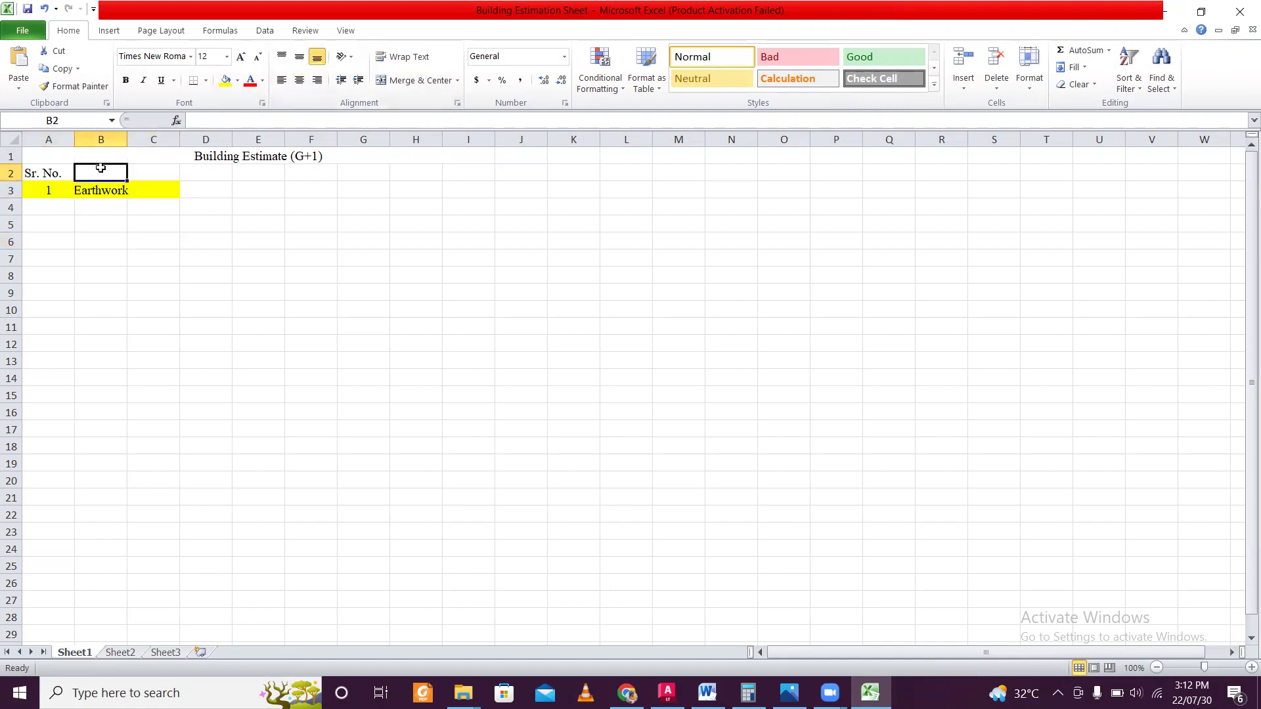
{"action": "left_click", "coordinate": [166, 171]}
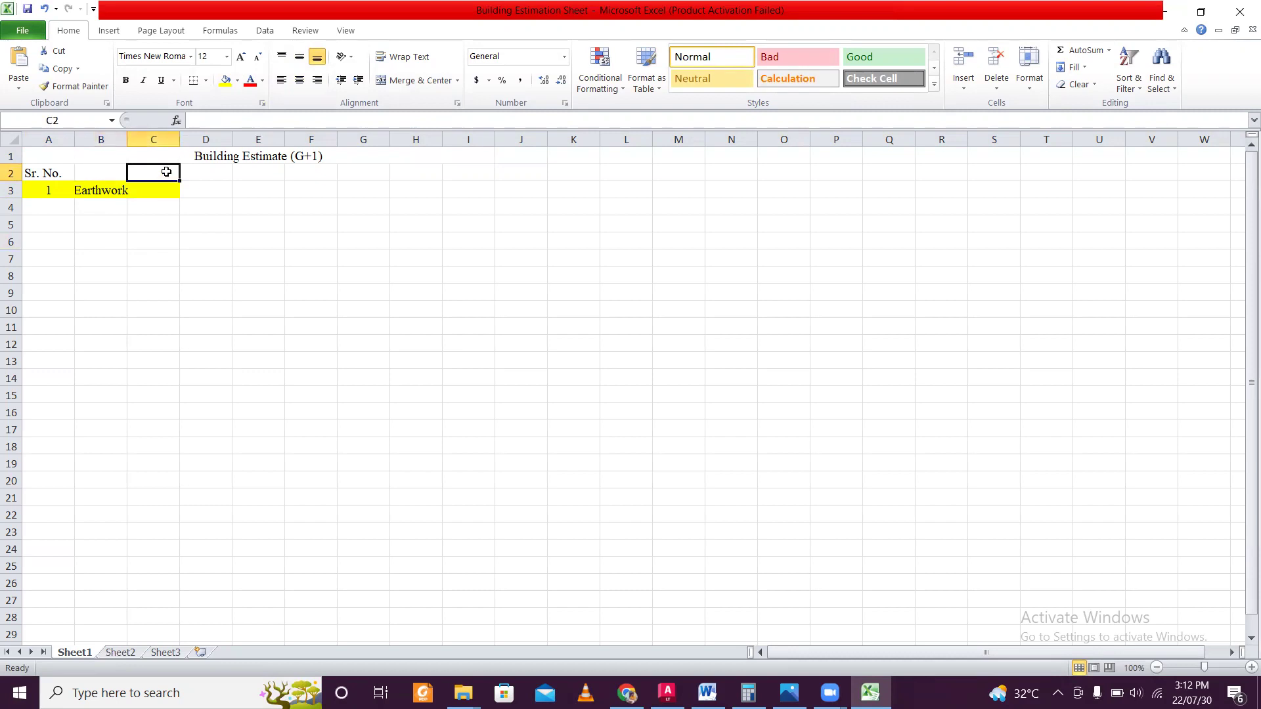
{"action": "type", "text": "L"}
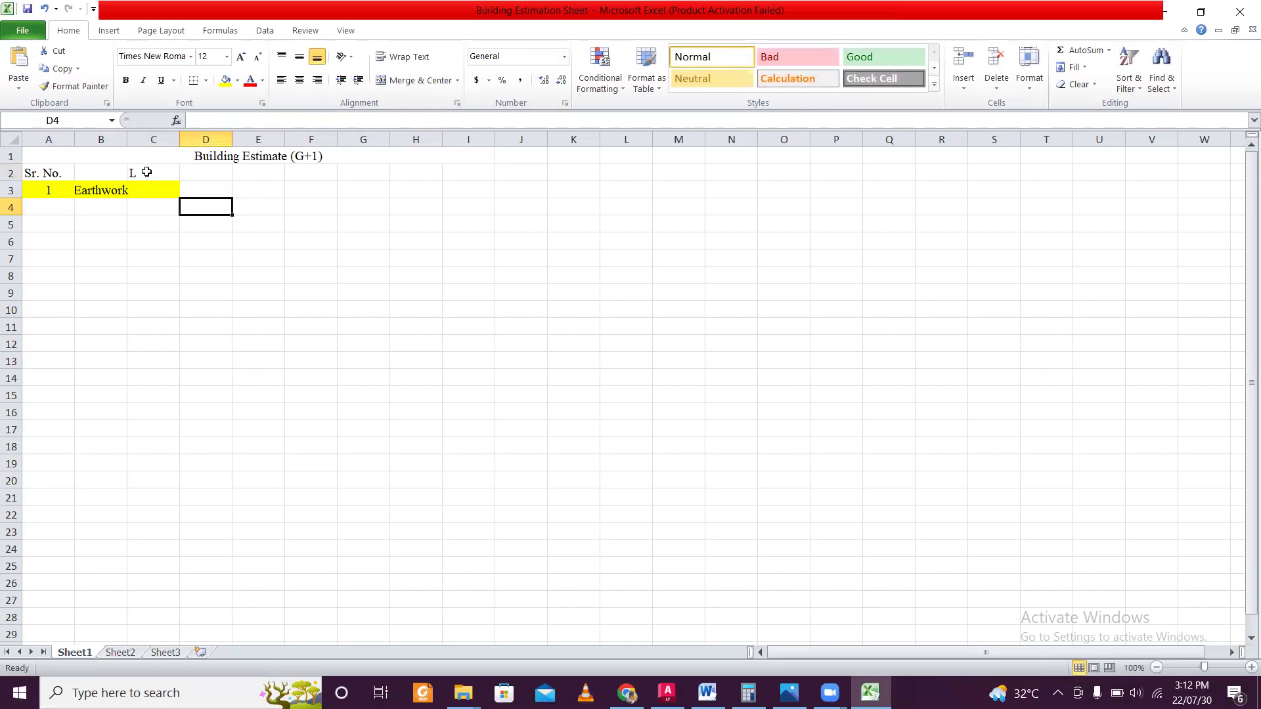
{"action": "left_click", "coordinate": [150, 176]}
{"action": "type", "text": "(M"}
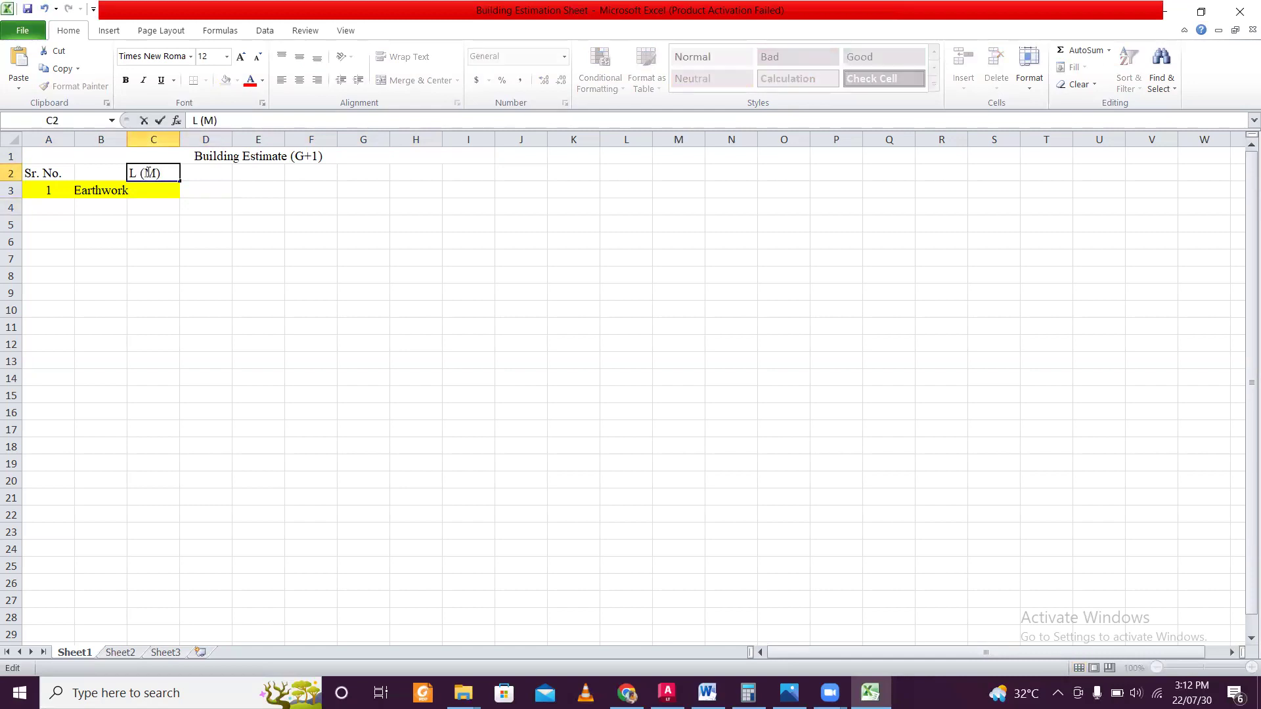
{"action": "key", "text": "Return"}
{"action": "left_click", "coordinate": [198, 175]}
{"action": "type", "text": "B"}
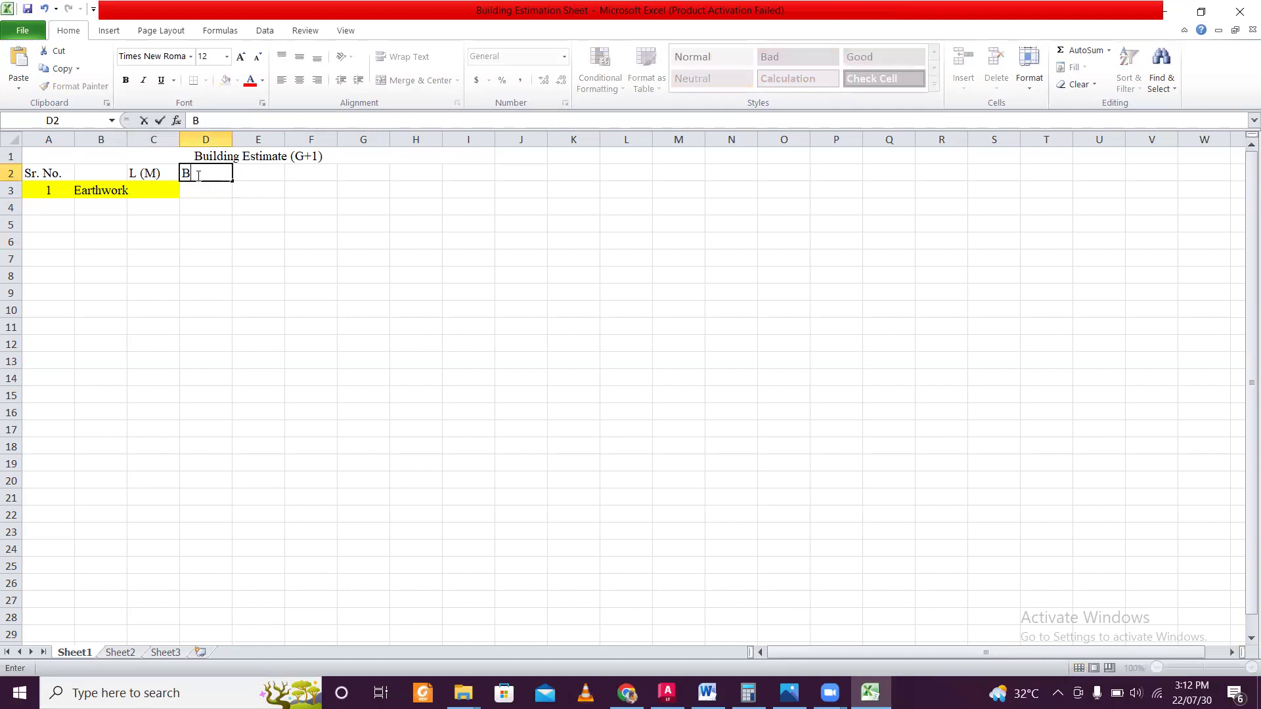
{"action": "type", "text": "(M)"}
{"action": "left_click", "coordinate": [342, 218]}
{"action": "left_click", "coordinate": [242, 174]}
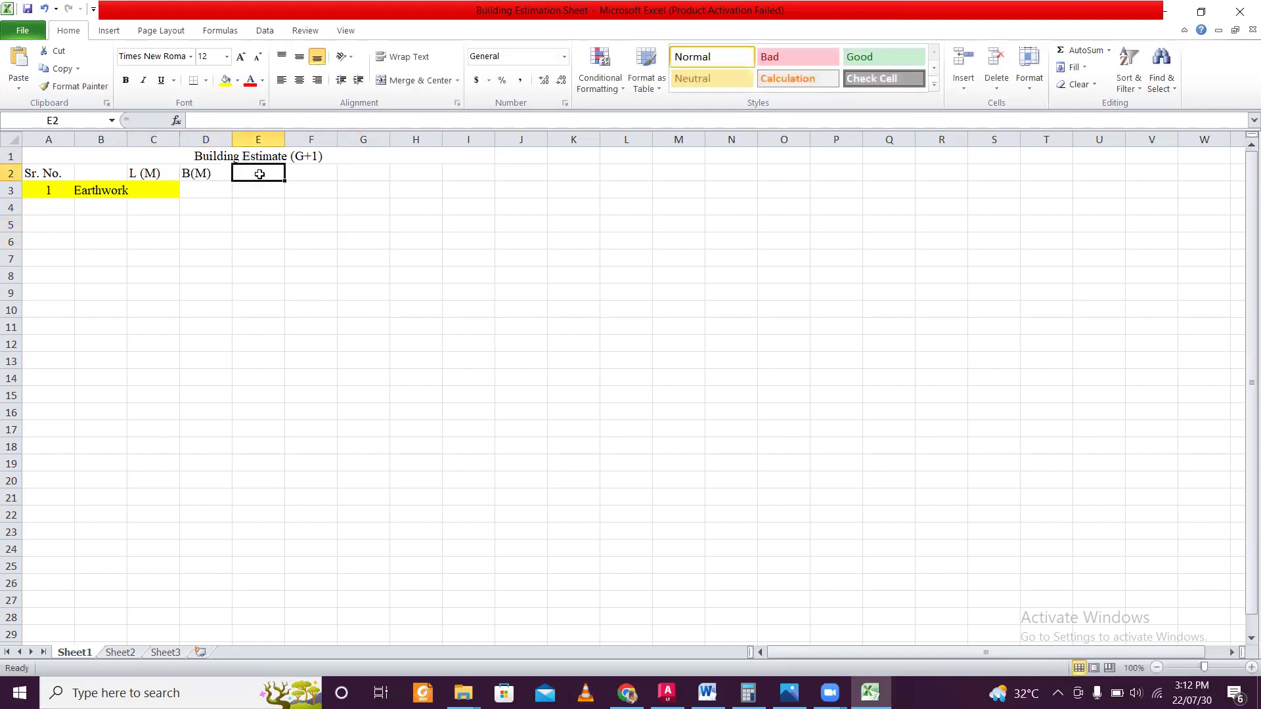
{"action": "type", "text": "h"}
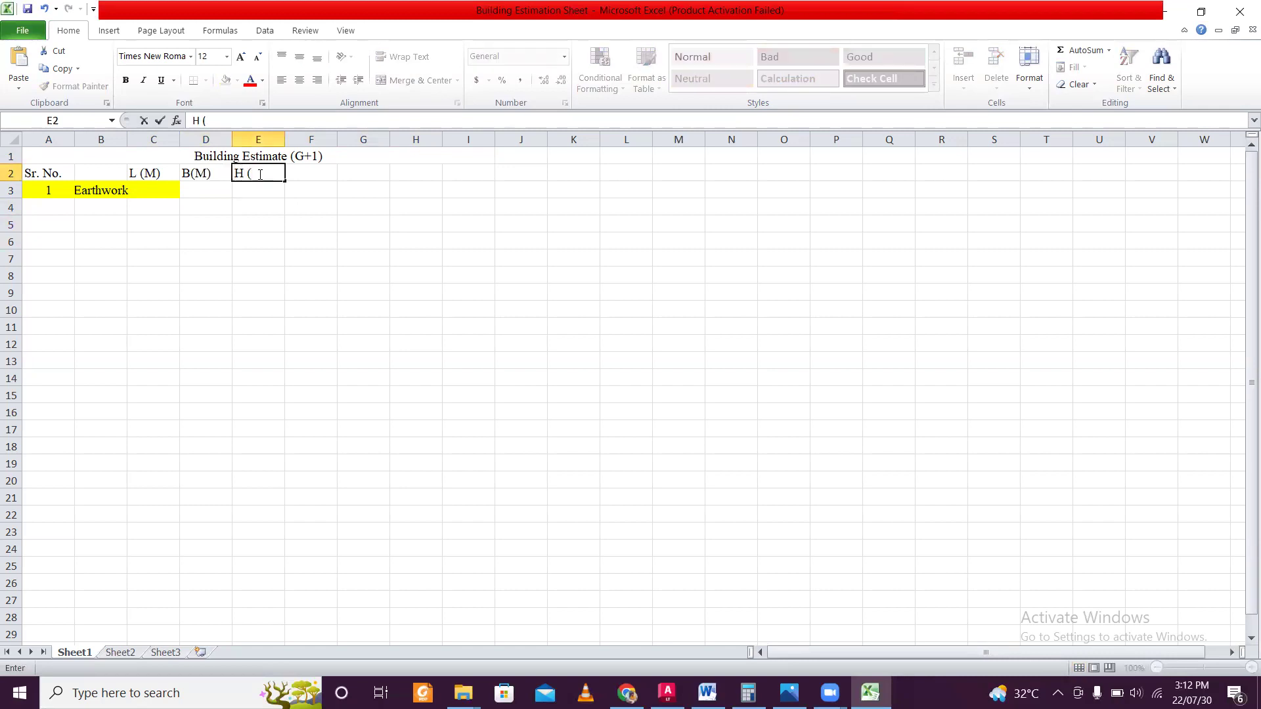
{"action": "left_click", "coordinate": [305, 188]}
Step: Enter the header "Qantity" in cell F2, widen column F slightly and center the header
{"action": "left_click", "coordinate": [330, 171]}
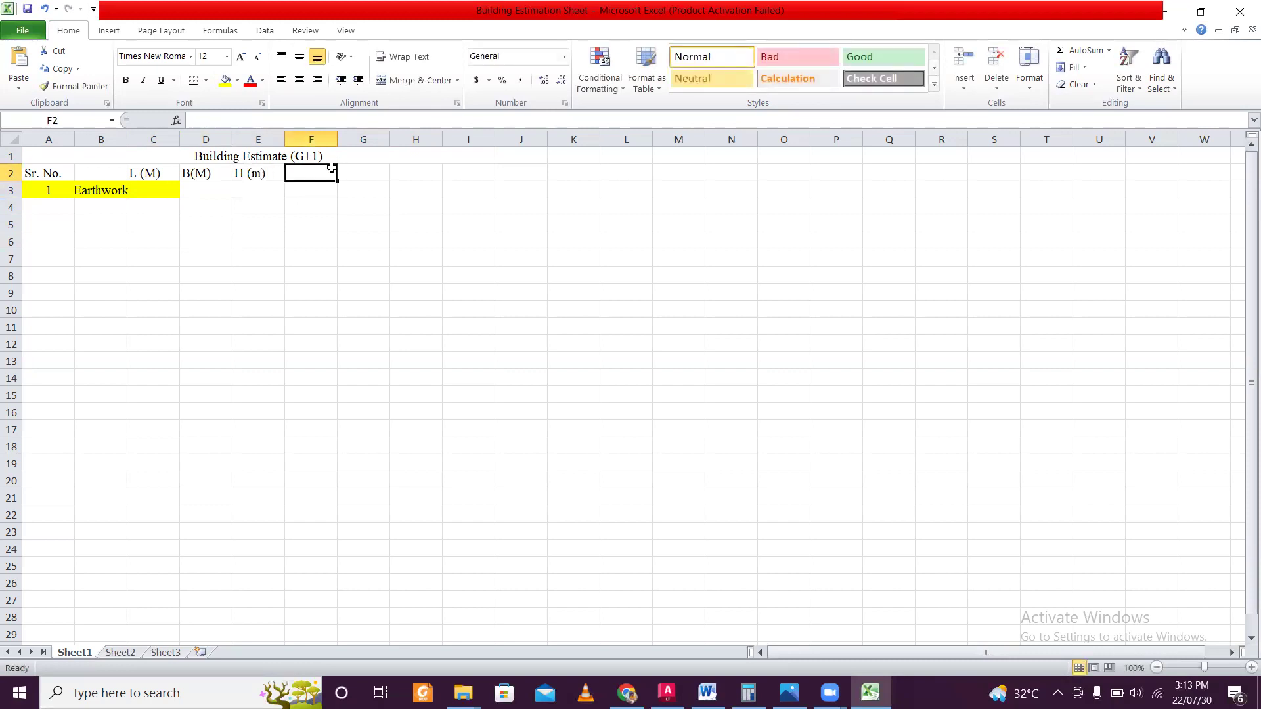
{"action": "type", "text": "Q"}
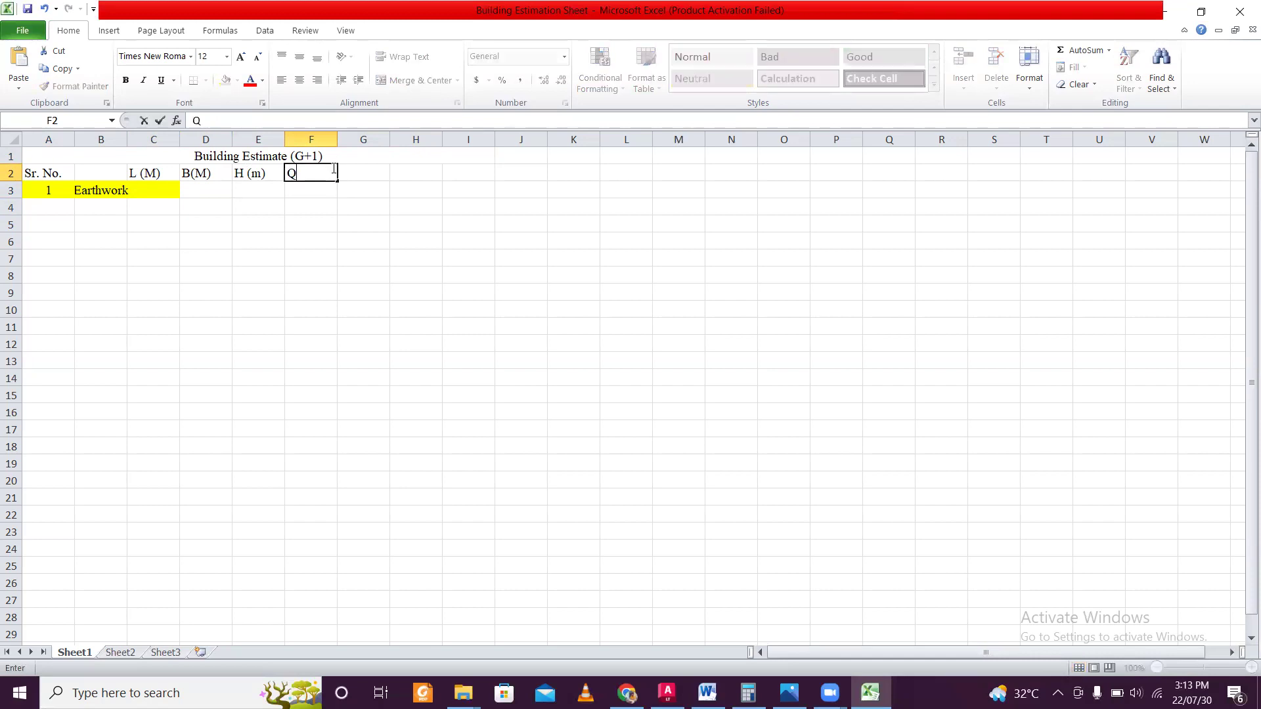
{"action": "type", "text": "antity"}
{"action": "left_click", "coordinate": [366, 240]}
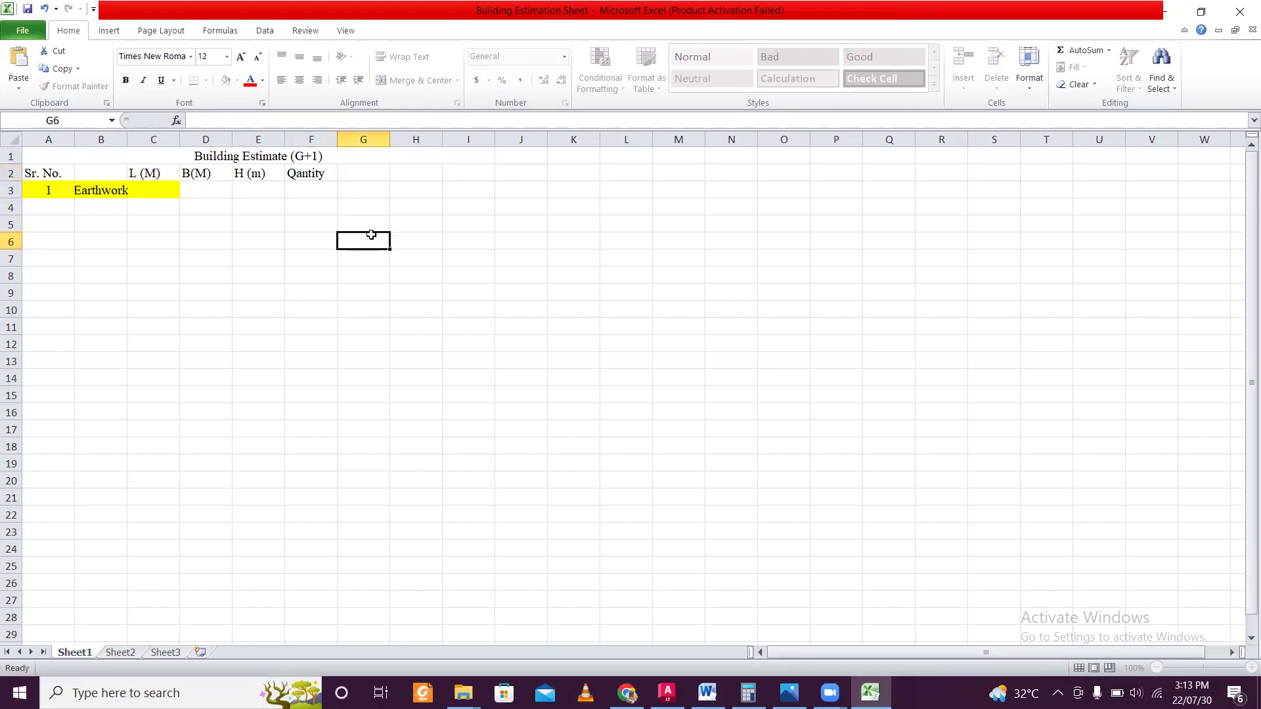
{"action": "left_click_drag", "start_coordinate": [337, 139], "coordinate": [346, 139]}
{"action": "left_click", "coordinate": [370, 166]}
{"action": "left_click", "coordinate": [314, 186]}
{"action": "left_click", "coordinate": [315, 172]}
{"action": "left_click", "coordinate": [299, 79]}
Step: Enter the header "Unit" in cell G2 and center it horizontally and vertically
{"action": "left_click", "coordinate": [359, 163]}
{"action": "left_click", "coordinate": [368, 174]}
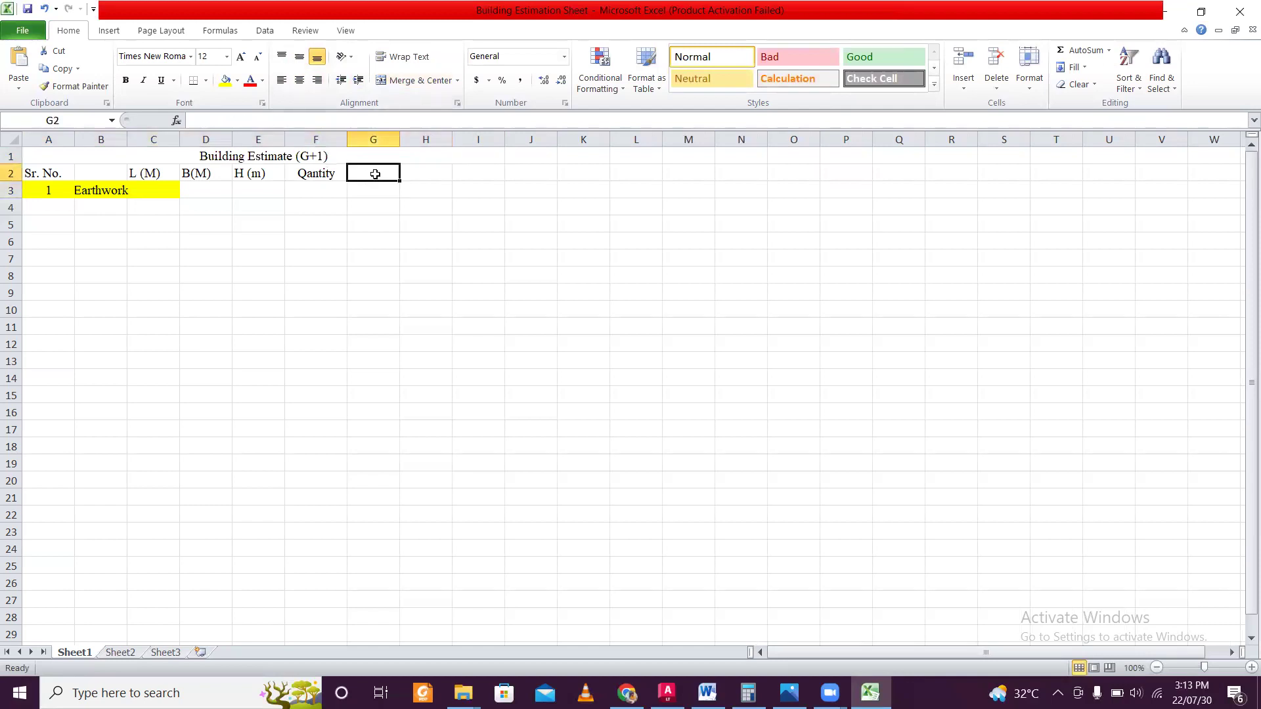
{"action": "type", "text": "Unit"}
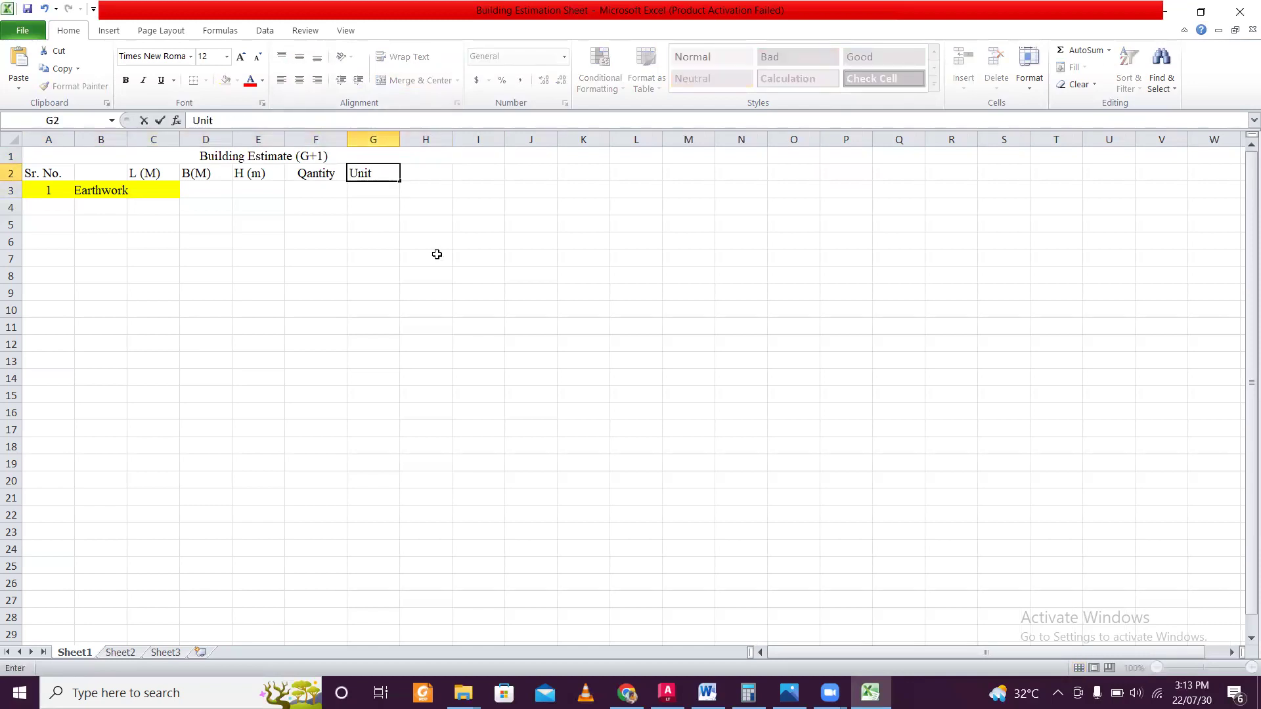
{"action": "left_click", "coordinate": [437, 255]}
{"action": "left_click", "coordinate": [368, 175]}
{"action": "left_click", "coordinate": [299, 80]}
{"action": "left_click", "coordinate": [299, 56]}
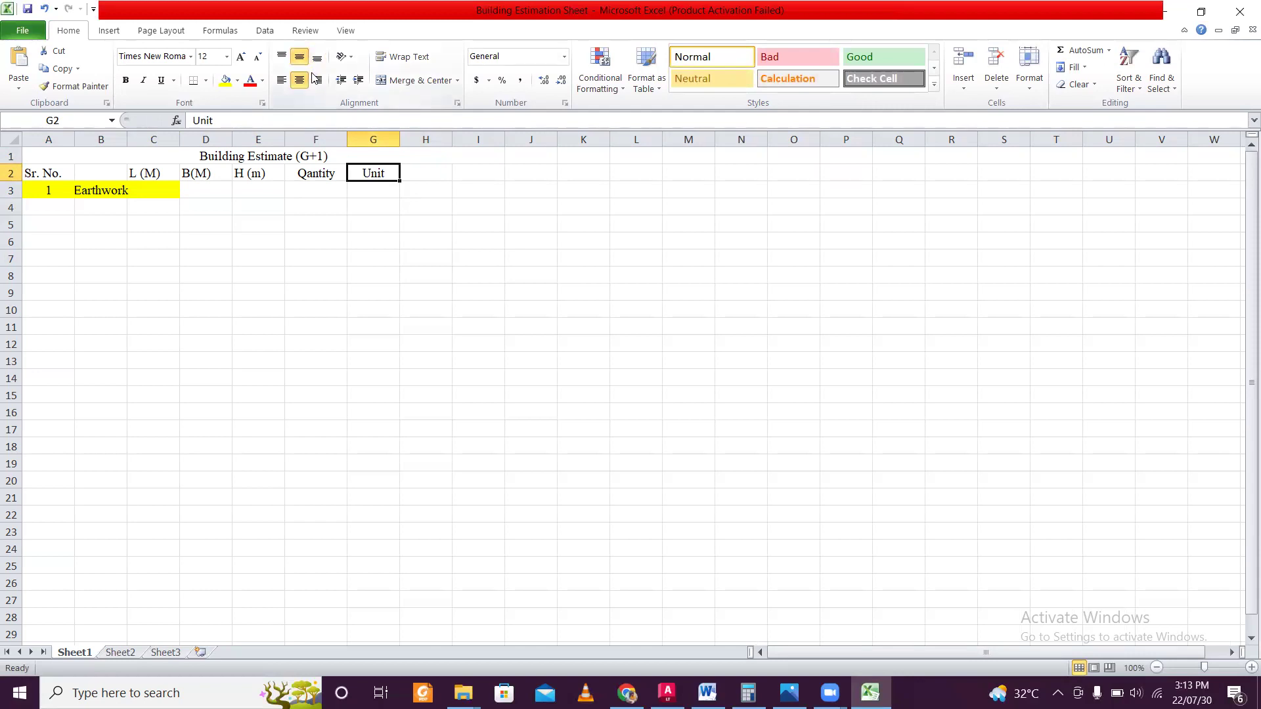
Step: Enter the unit "CUM" in cell G4 and move it down to cell G5
{"action": "left_click", "coordinate": [364, 210]}
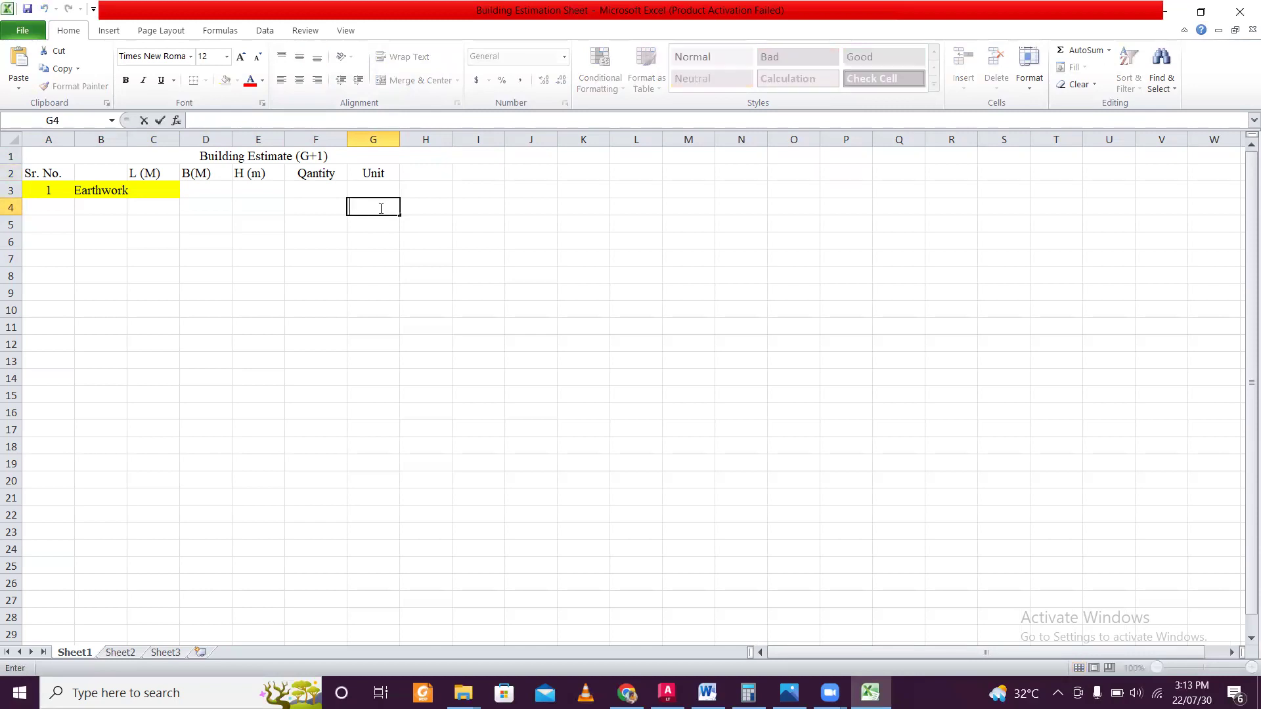
{"action": "type", "text": "CUM"}
{"action": "left_click", "coordinate": [427, 224]}
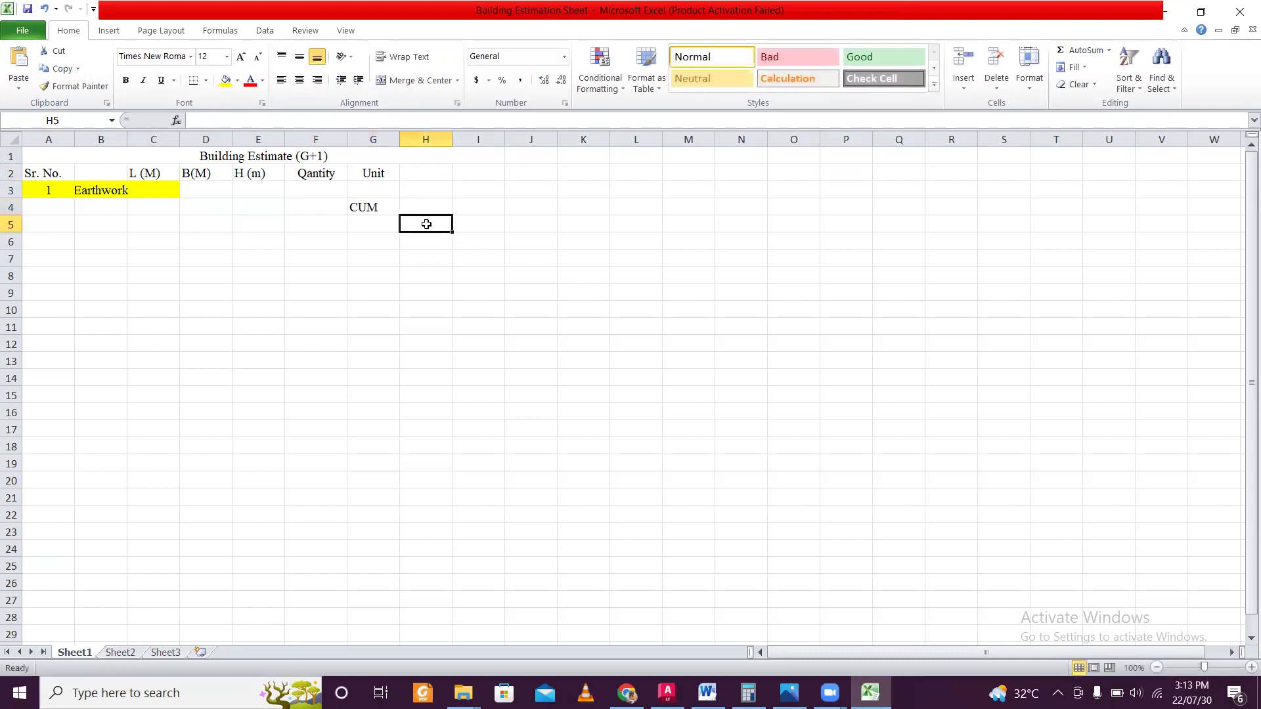
{"action": "left_click", "coordinate": [385, 205]}
{"action": "key", "text": "ctrl+c"}
{"action": "left_click_drag", "start_coordinate": [381, 217], "coordinate": [379, 224]}
{"action": "left_click", "coordinate": [315, 241]}
Step: Enter the sub-item name "For Foundation" in cell B4 under Earthwork
{"action": "left_click", "coordinate": [109, 192]}
{"action": "left_click", "coordinate": [95, 204]}
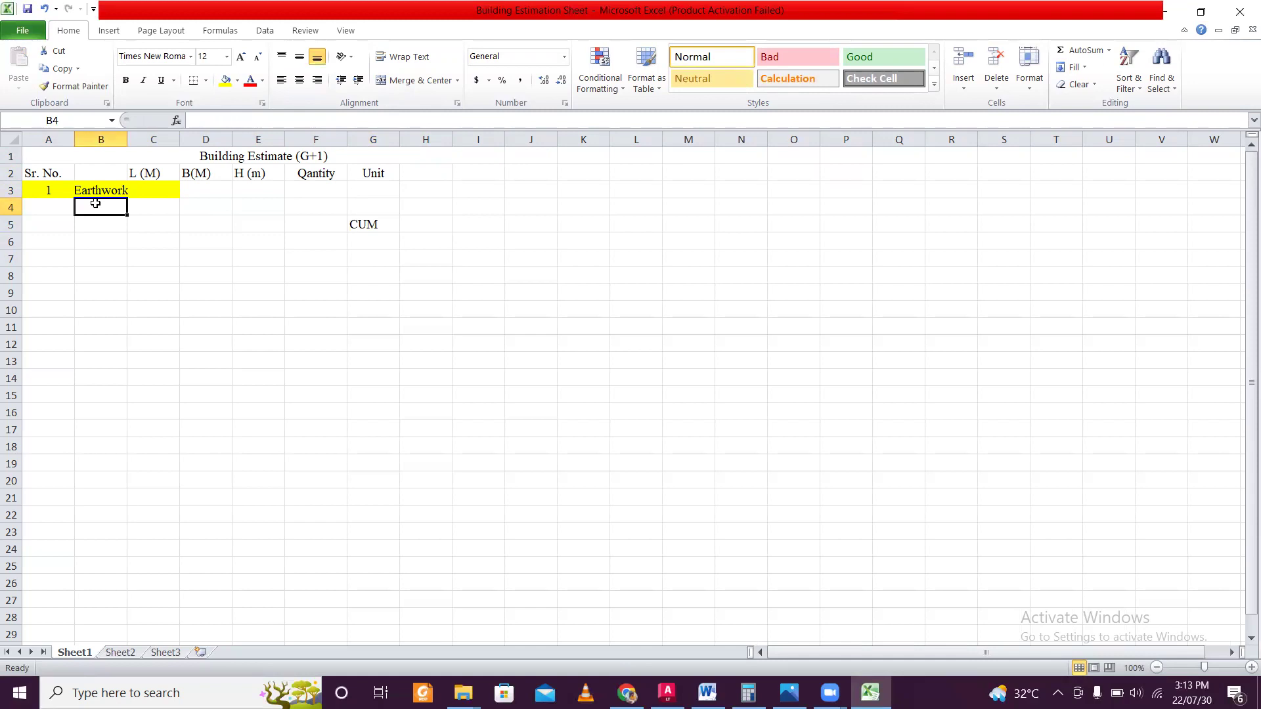
{"action": "type", "text": "Fo"}
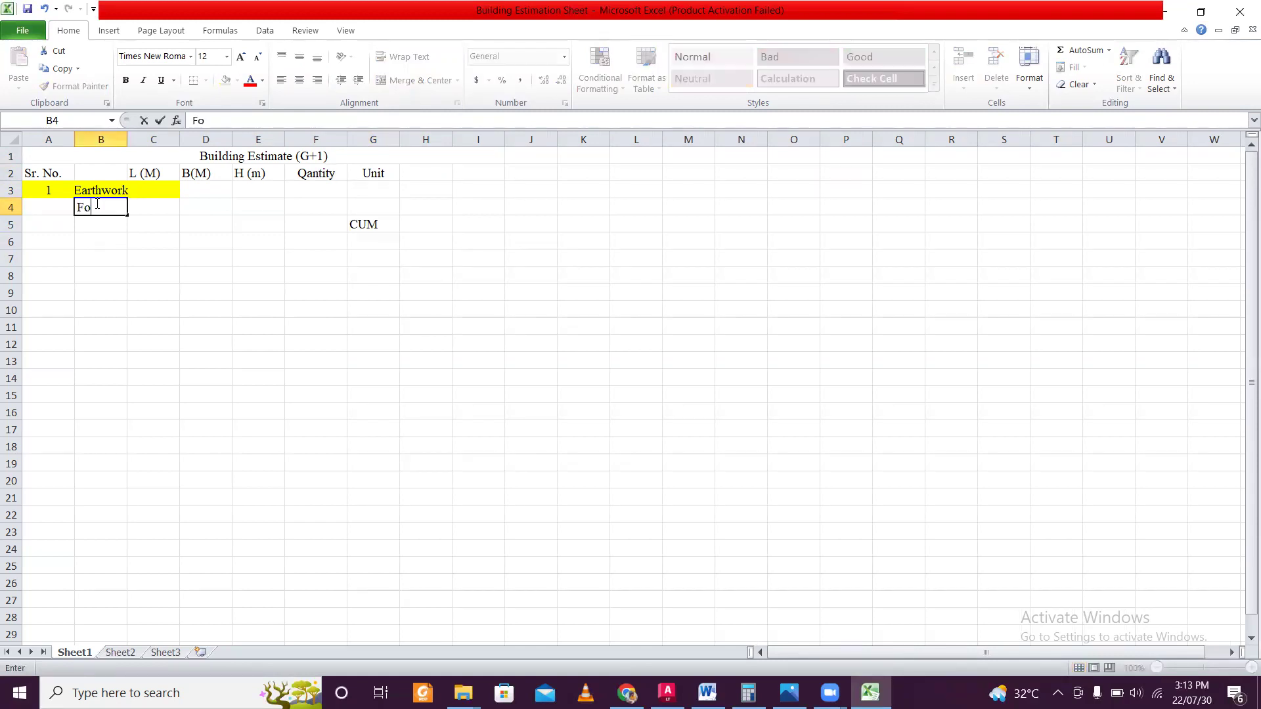
{"action": "type", "text": "r Foundation"}
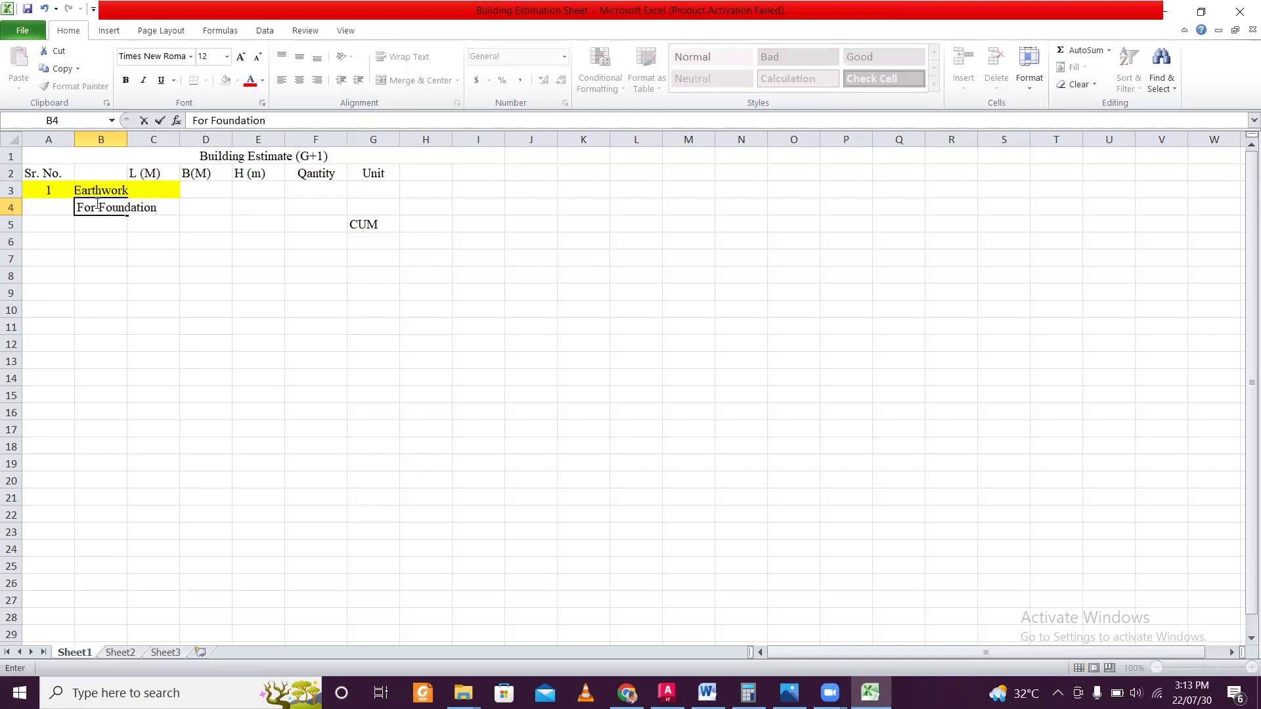
{"action": "left_click", "coordinate": [129, 253]}
Step: Merge and center cells B4 and C4 containing "For Foundation", leaving text wrapping off
{"action": "left_click_drag", "start_coordinate": [105, 207], "coordinate": [147, 214]}
{"action": "left_click", "coordinate": [400, 59]}
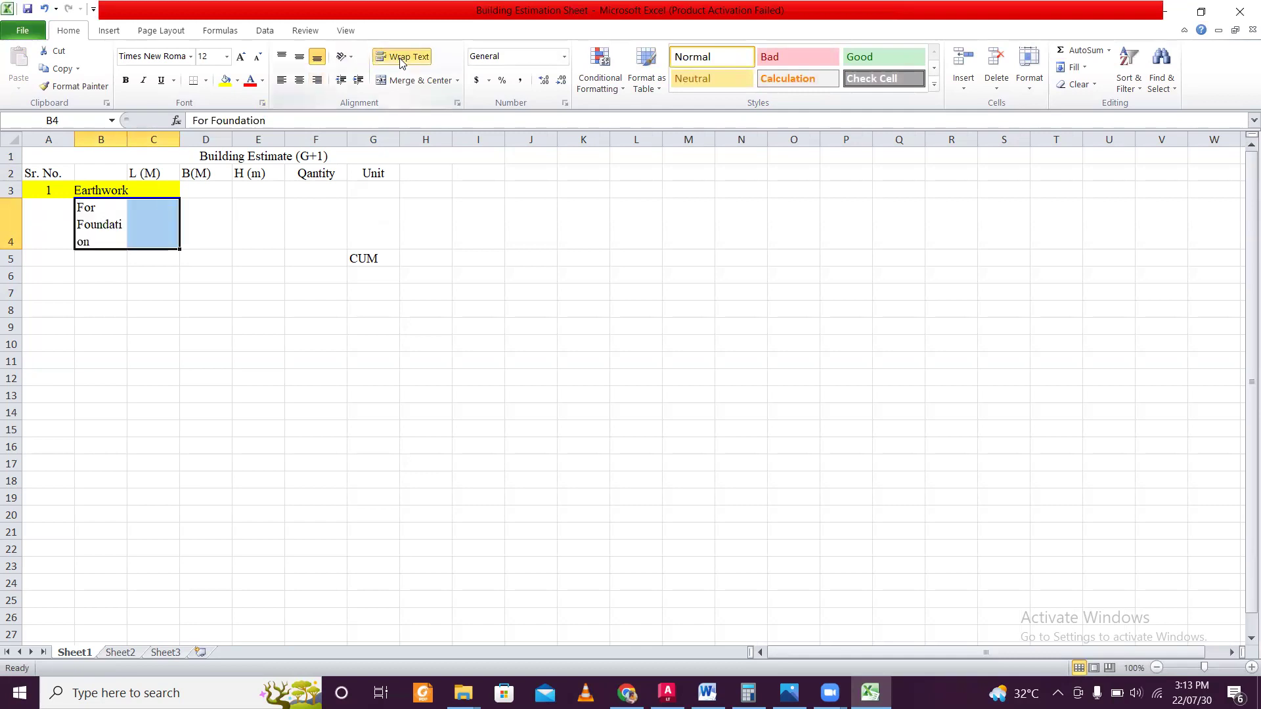
{"action": "left_click", "coordinate": [399, 59]}
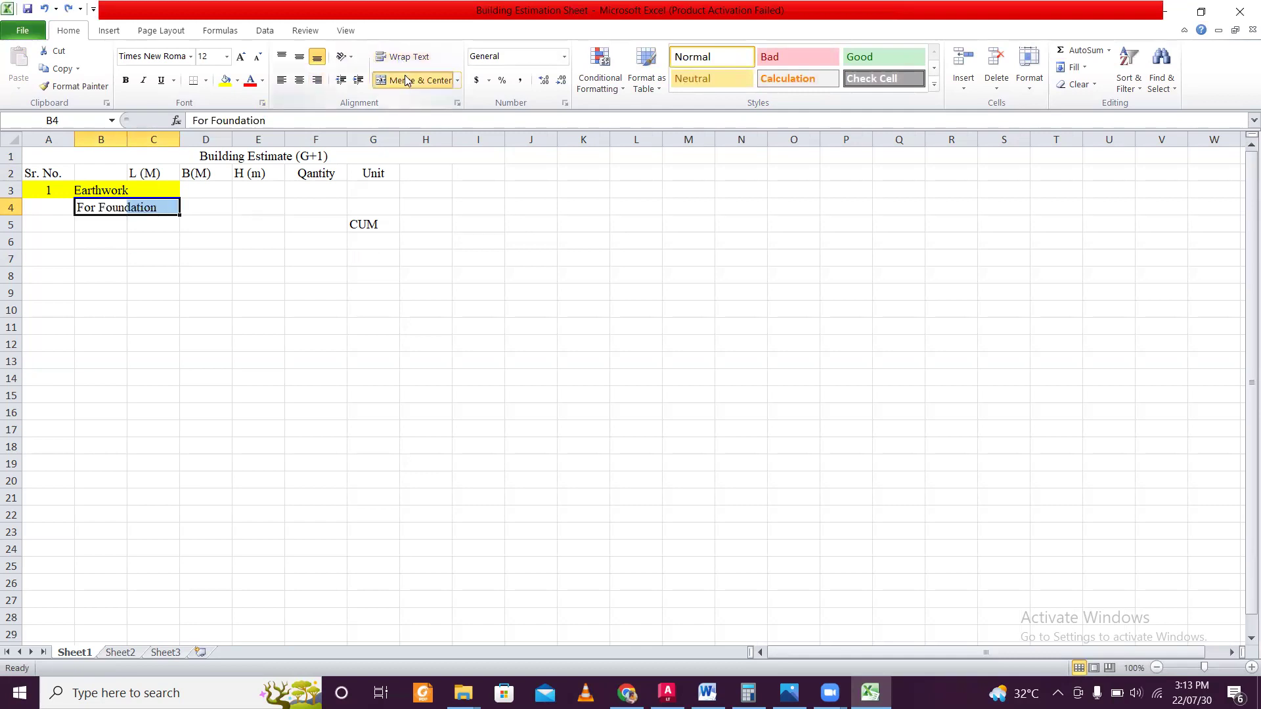
{"action": "left_click", "coordinate": [402, 80]}
{"action": "left_click", "coordinate": [118, 326]}
{"action": "left_click", "coordinate": [143, 239]}
Step: Fill the merged "For Foundation" cell with the lightest orange theme color
{"action": "left_click", "coordinate": [135, 207]}
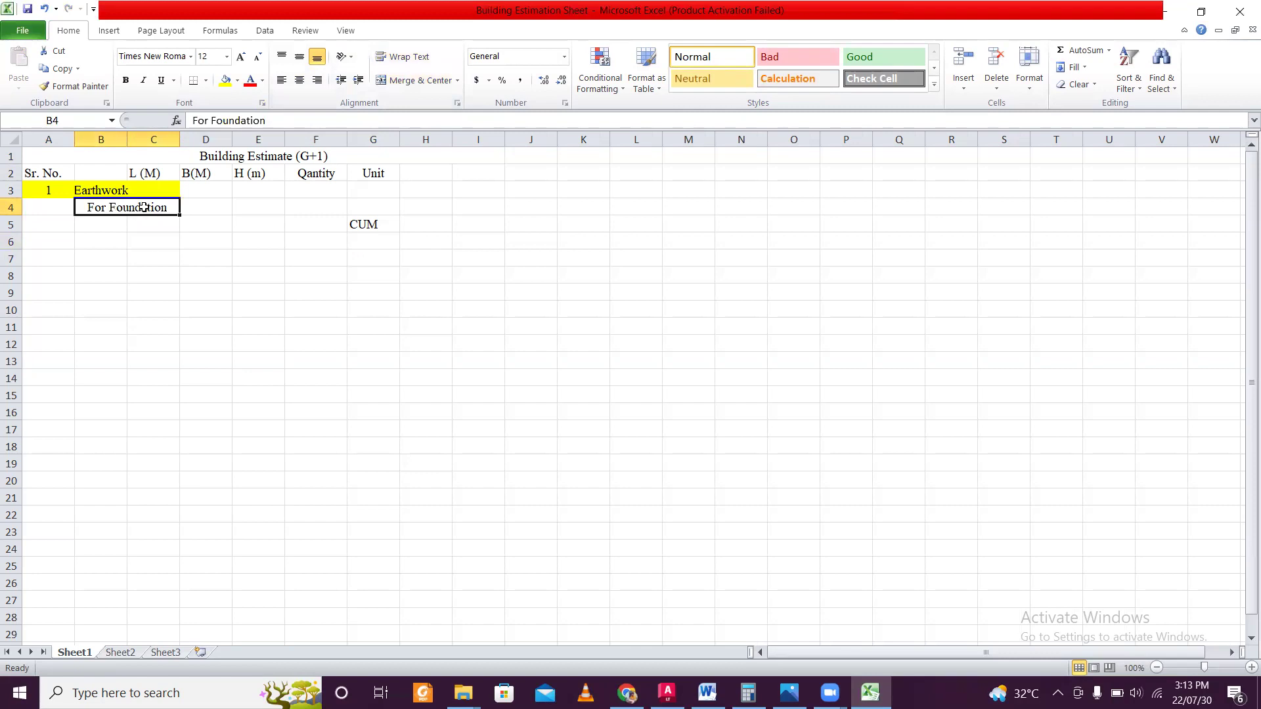
{"action": "left_click", "coordinate": [237, 81]}
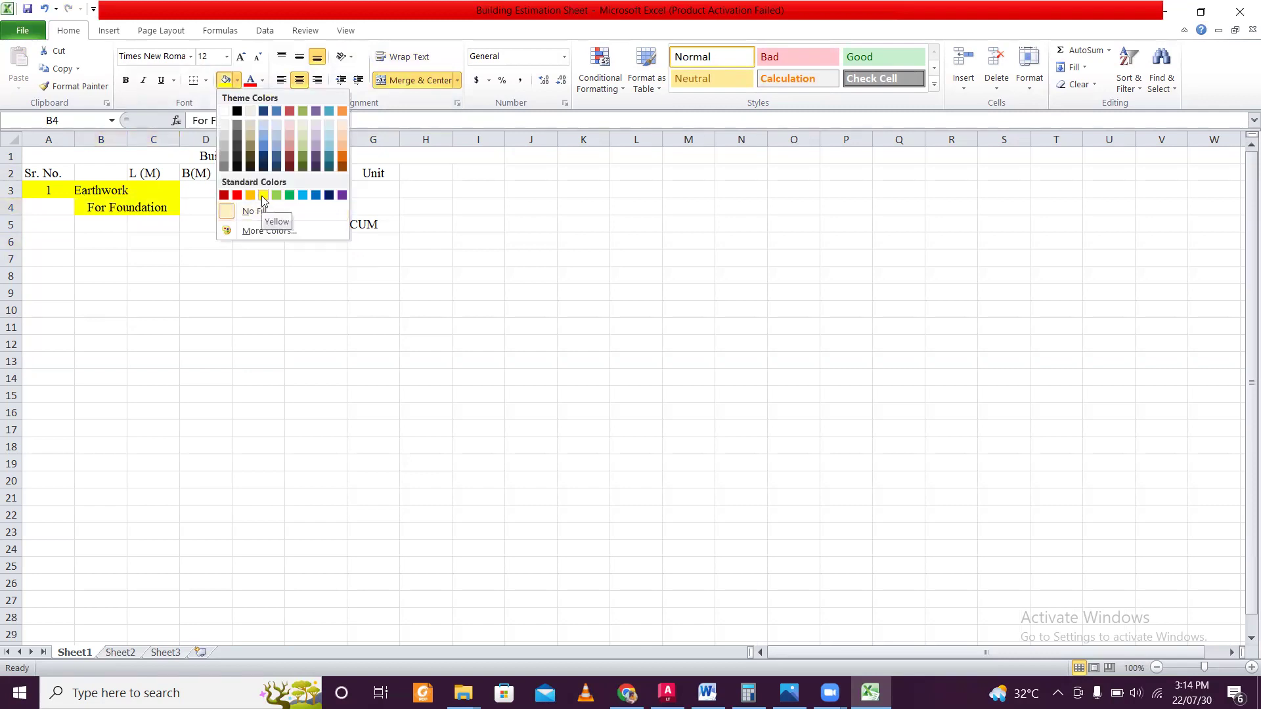
{"action": "left_click", "coordinate": [341, 128]}
{"action": "left_click", "coordinate": [140, 274]}
Step: Enter the sub-item number 1.1 in cell A4 beside "For Foundation"
{"action": "left_click", "coordinate": [141, 223]}
{"action": "left_click", "coordinate": [67, 224]}
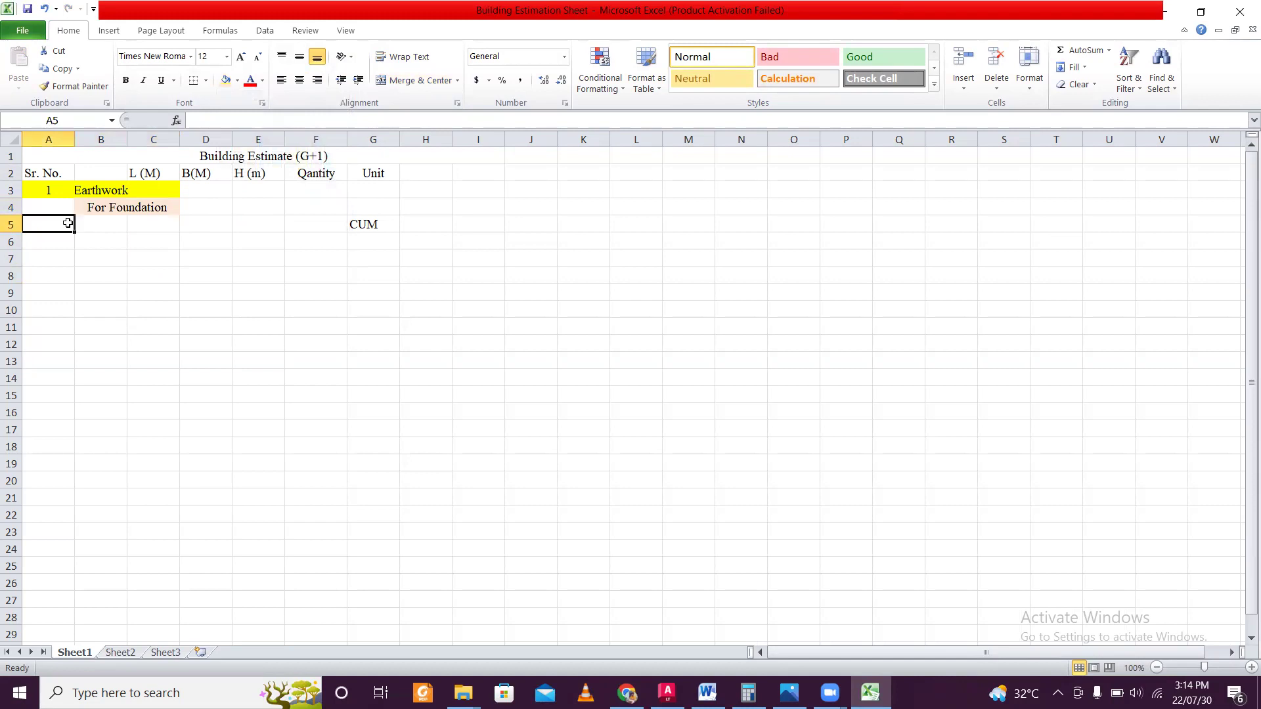
{"action": "left_click", "coordinate": [65, 208]}
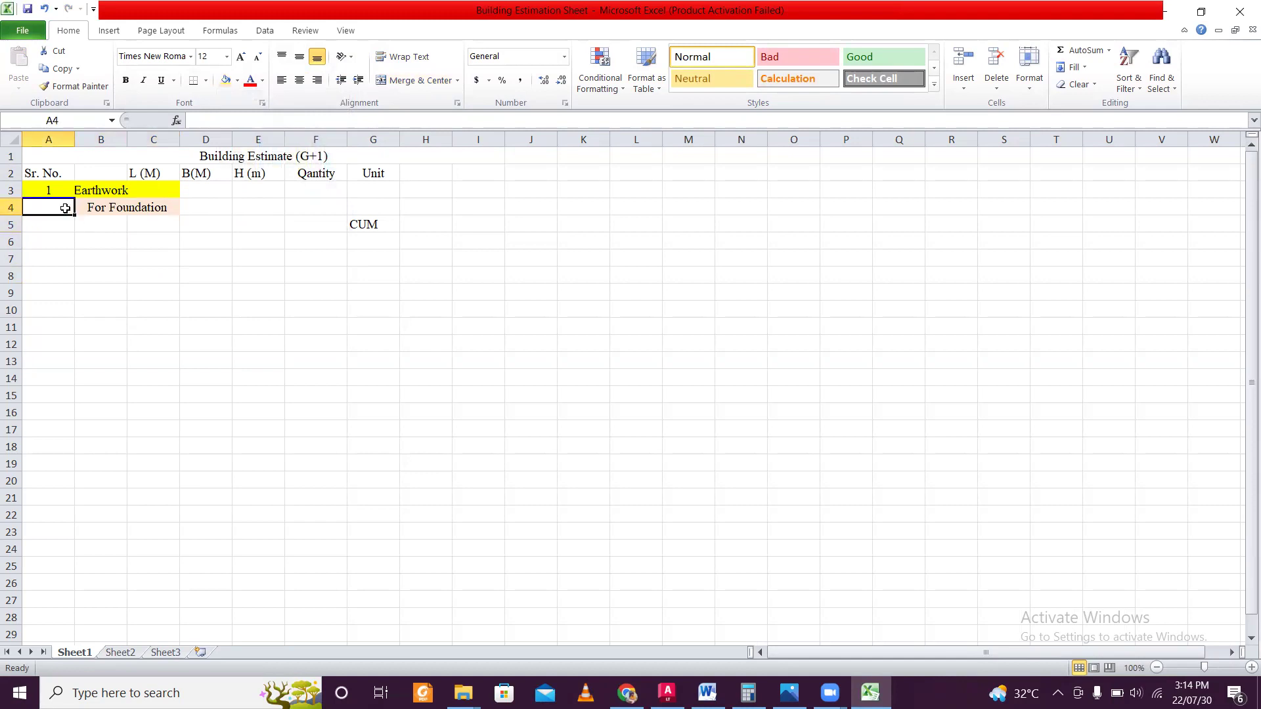
{"action": "type", "text": "1.1"}
{"action": "left_click", "coordinate": [205, 327]}
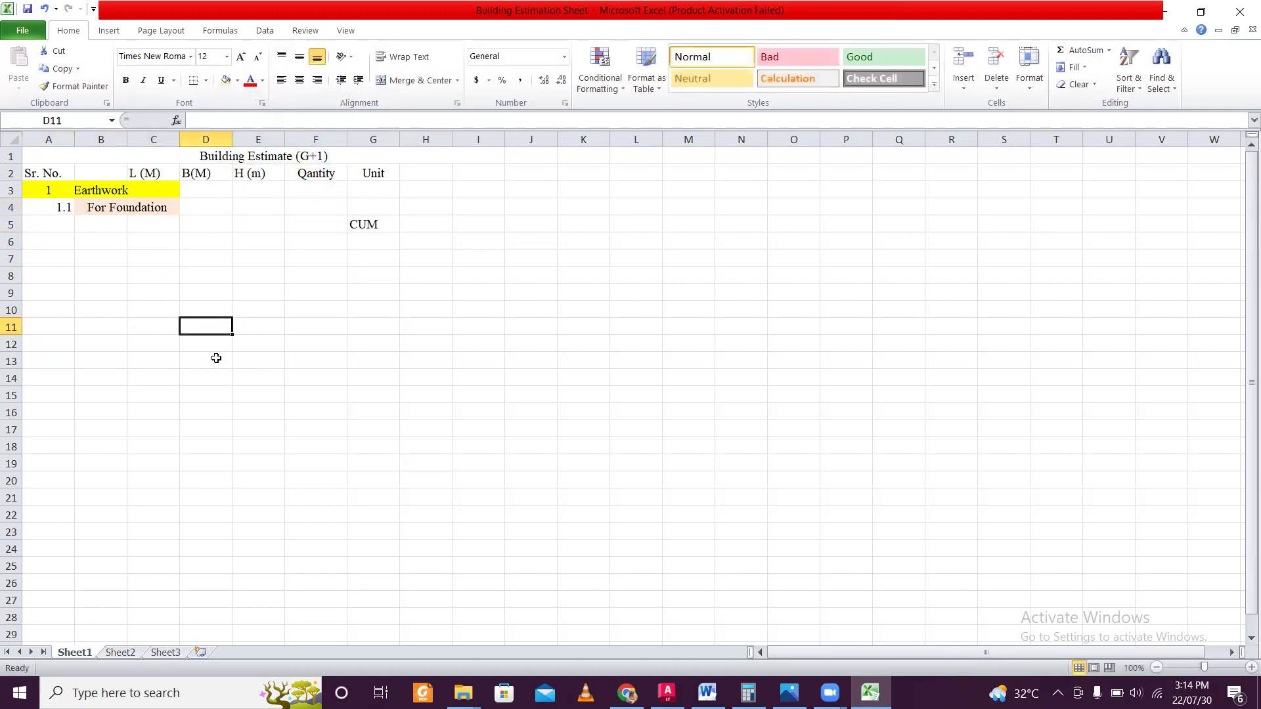
Step: Center the contents of column A both horizontally and vertically
{"action": "left_click", "coordinate": [57, 140]}
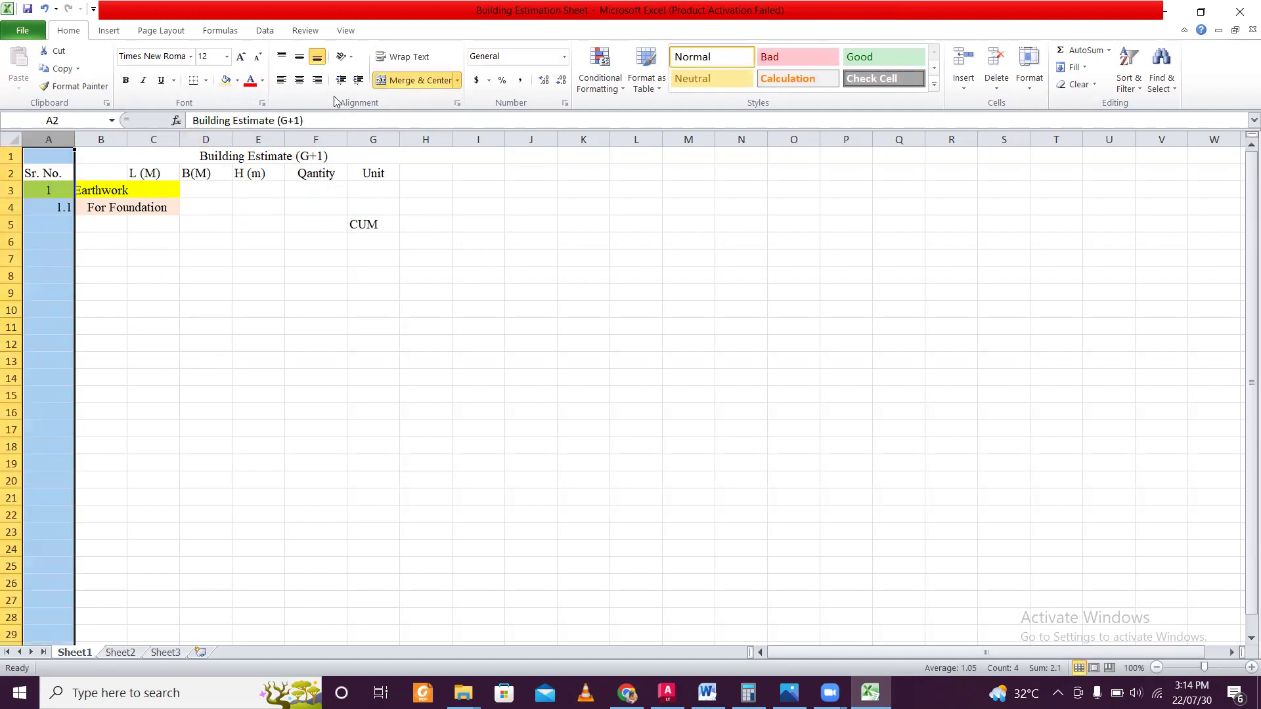
{"action": "left_click", "coordinate": [300, 79]}
{"action": "left_click", "coordinate": [300, 57]}
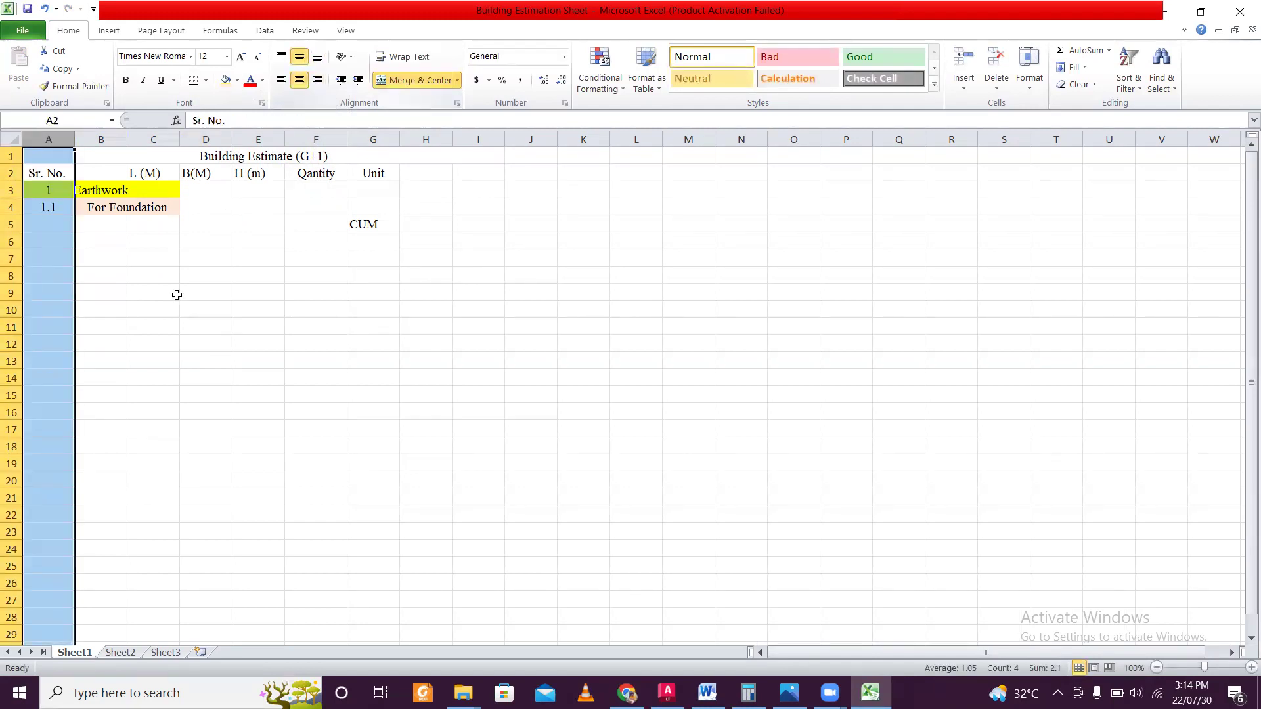
{"action": "left_click", "coordinate": [175, 294]}
{"action": "left_click", "coordinate": [162, 315]}
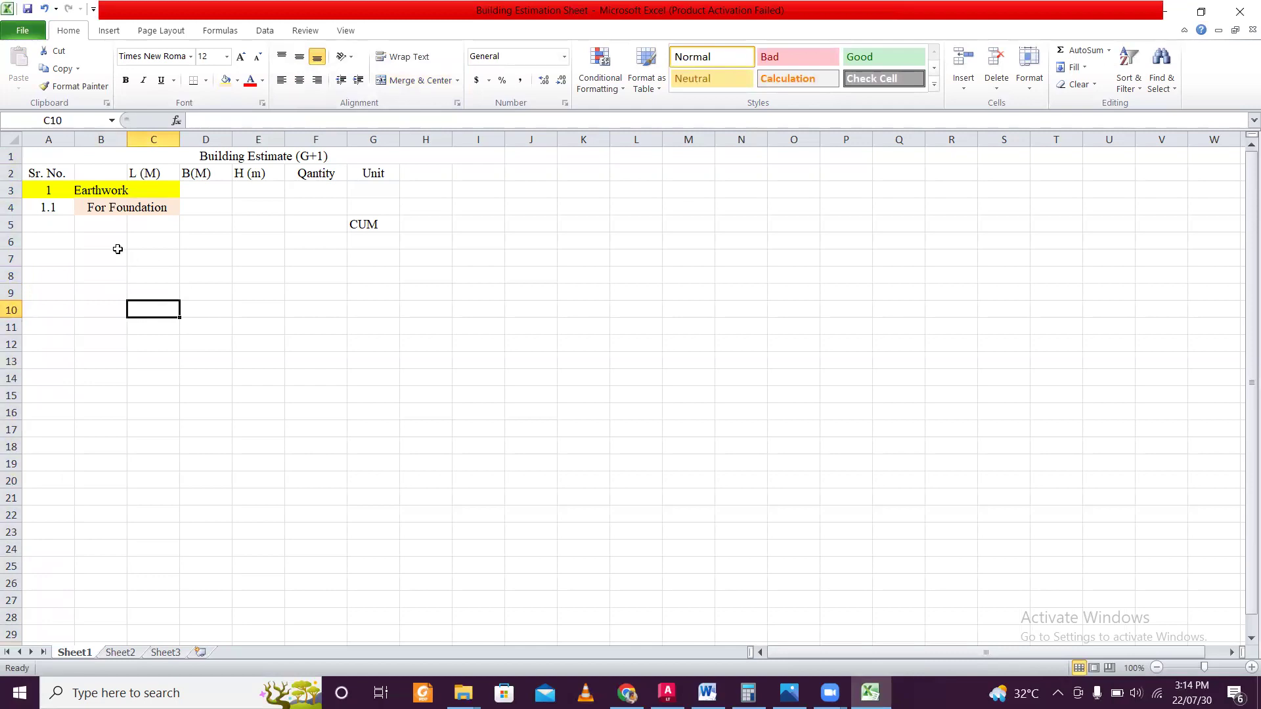
Step: Switch to AutoCAD and examine the footing layout plan and the schedule of footings
{"action": "left_click", "coordinate": [107, 225]}
{"action": "left_click", "coordinate": [667, 692]}
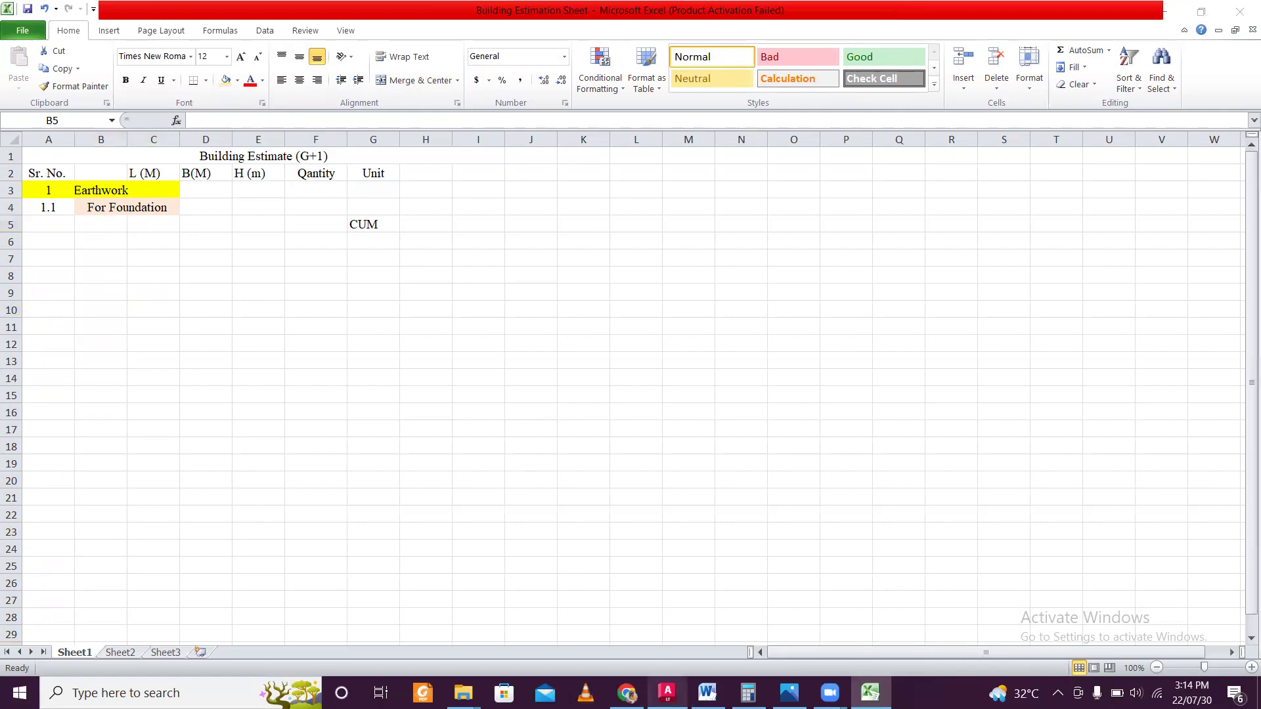
{"action": "scroll", "coordinate": [689, 357], "scroll_direction": "up", "scroll_amount": 1}
{"action": "left_click_drag", "start_coordinate": [1215, 407], "coordinate": [732, 412]}
{"action": "scroll", "coordinate": [686, 353], "scroll_direction": "up", "scroll_amount": 4}
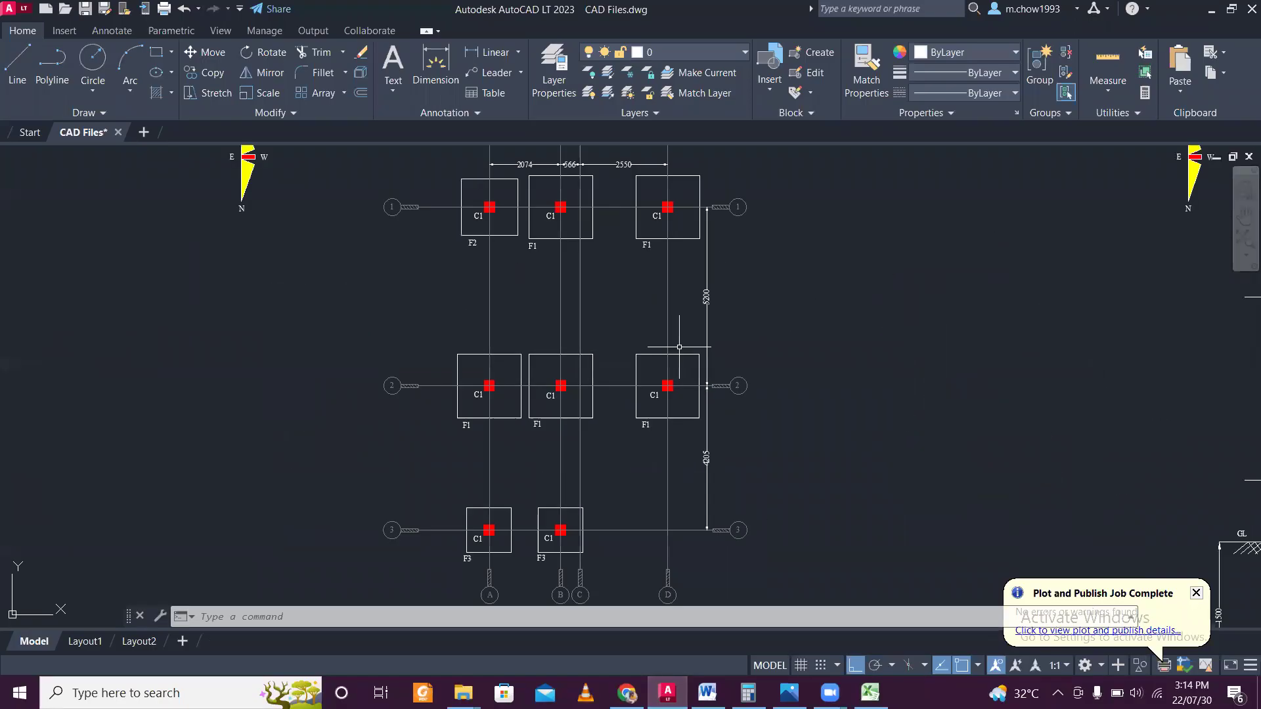
{"action": "scroll", "coordinate": [556, 199], "scroll_direction": "up", "scroll_amount": 2}
{"action": "scroll", "coordinate": [557, 199], "scroll_direction": "down", "scroll_amount": 3}
{"action": "left_click_drag", "start_coordinate": [557, 386], "coordinate": [526, 270]}
{"action": "scroll", "coordinate": [300, 462], "scroll_direction": "up", "scroll_amount": 2}
{"action": "scroll", "coordinate": [300, 462], "scroll_direction": "up", "scroll_amount": 2}
{"action": "scroll", "coordinate": [282, 526], "scroll_direction": "down", "scroll_amount": 4}
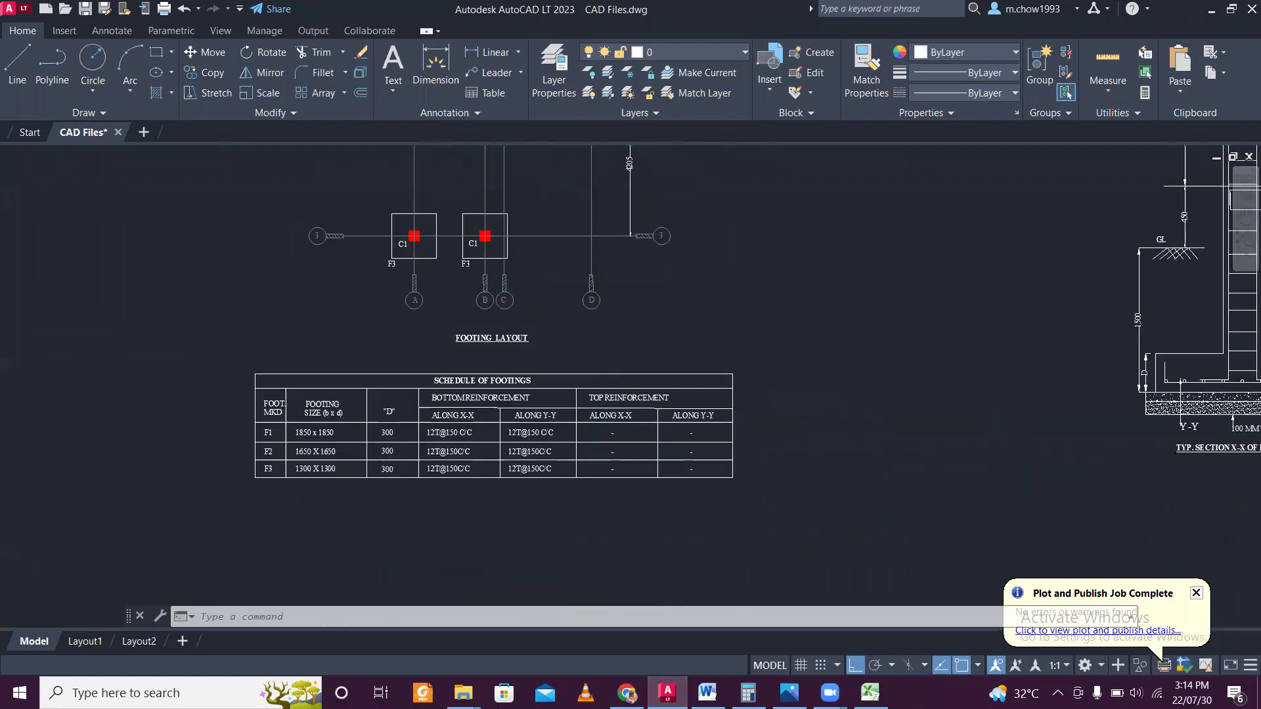
Step: Examine typical section X-X of footing F1 for the depth below ground level and the PCC and sand filling thicknesses
{"action": "scroll", "coordinate": [670, 459], "scroll_direction": "up", "scroll_amount": 3}
{"action": "scroll", "coordinate": [531, 538], "scroll_direction": "up", "scroll_amount": 2}
{"action": "scroll", "coordinate": [394, 473], "scroll_direction": "up", "scroll_amount": 1}
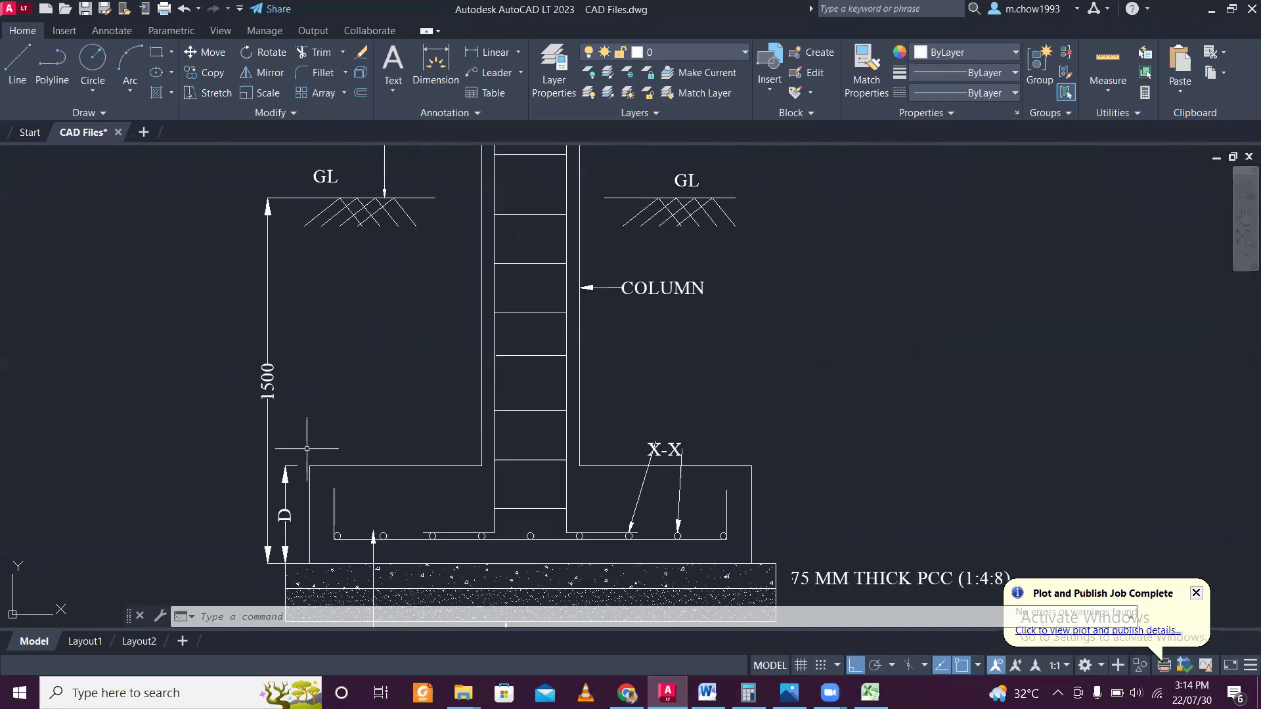
{"action": "scroll", "coordinate": [302, 420], "scroll_direction": "down", "scroll_amount": 1}
{"action": "scroll", "coordinate": [264, 493], "scroll_direction": "up", "scroll_amount": 1}
{"action": "scroll", "coordinate": [264, 494], "scroll_direction": "up", "scroll_amount": 1}
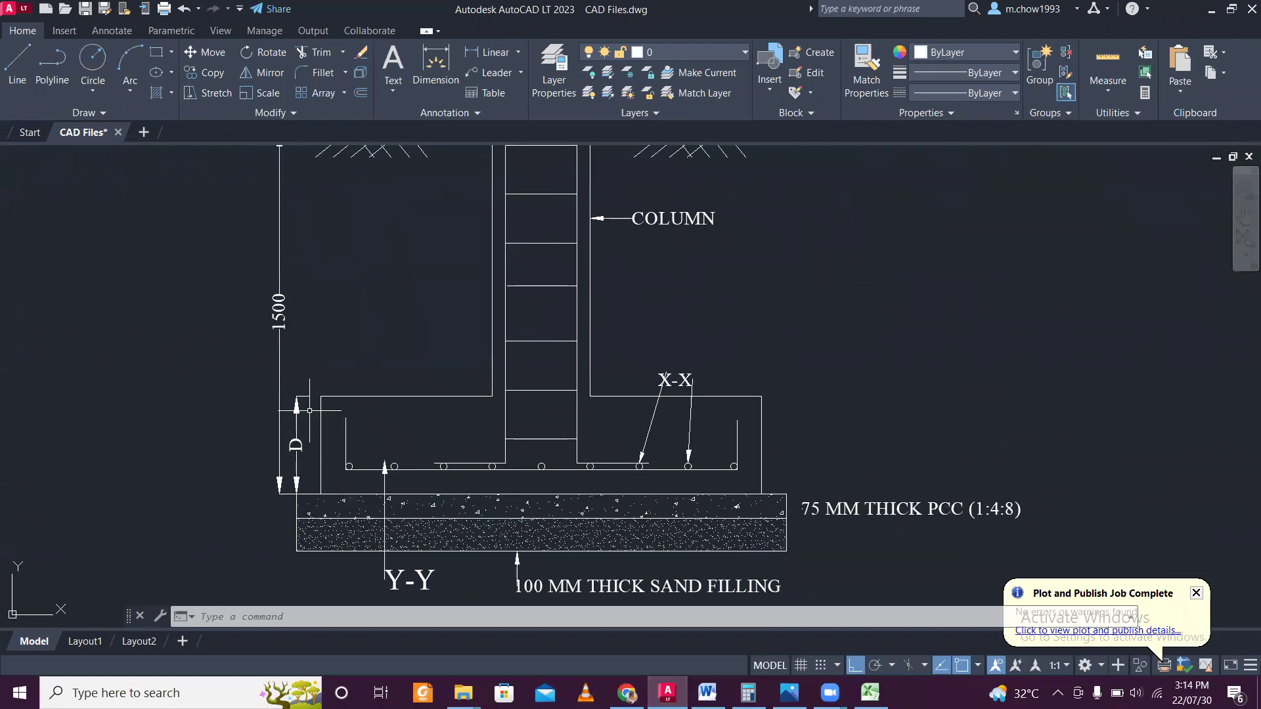
{"action": "scroll", "coordinate": [308, 399], "scroll_direction": "down", "scroll_amount": 1}
{"action": "scroll", "coordinate": [306, 396], "scroll_direction": "up", "scroll_amount": 1}
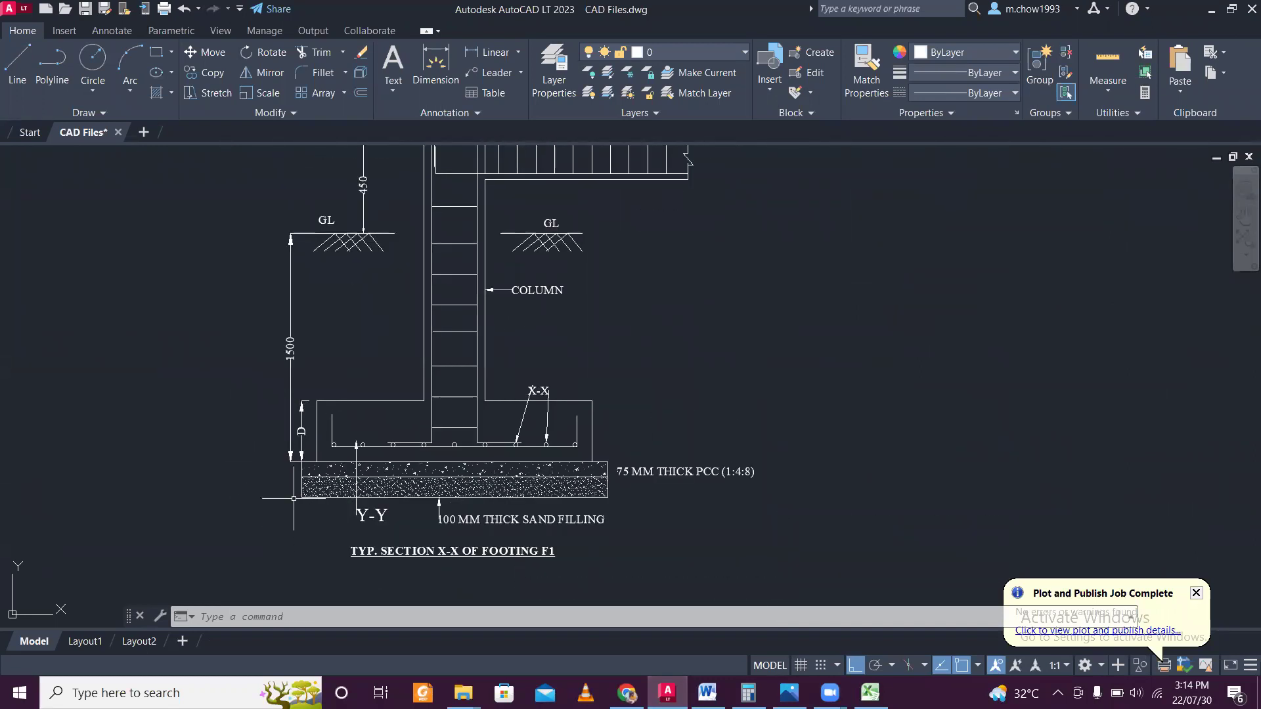
{"action": "scroll", "coordinate": [308, 497], "scroll_direction": "up", "scroll_amount": 2}
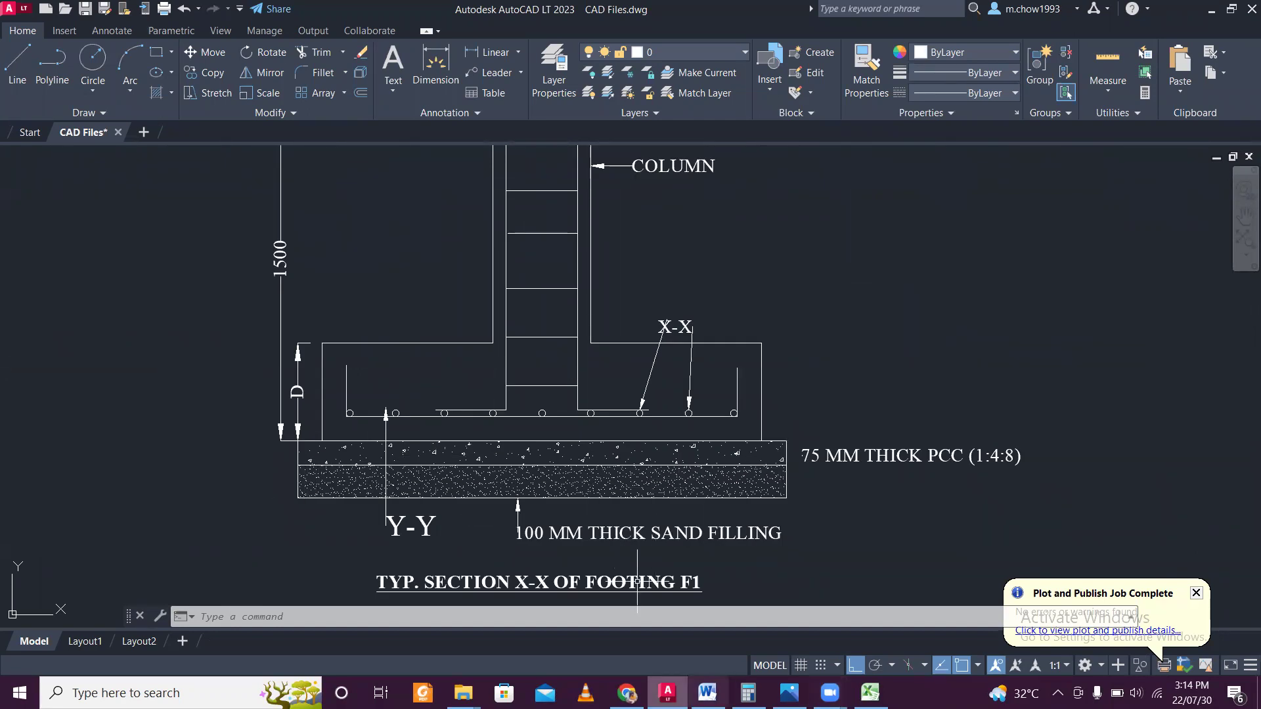
Step: Back in Excel, enter the footing label F1 in cell B5 and fill the series down to F3 in B7
{"action": "left_click", "coordinate": [870, 693]}
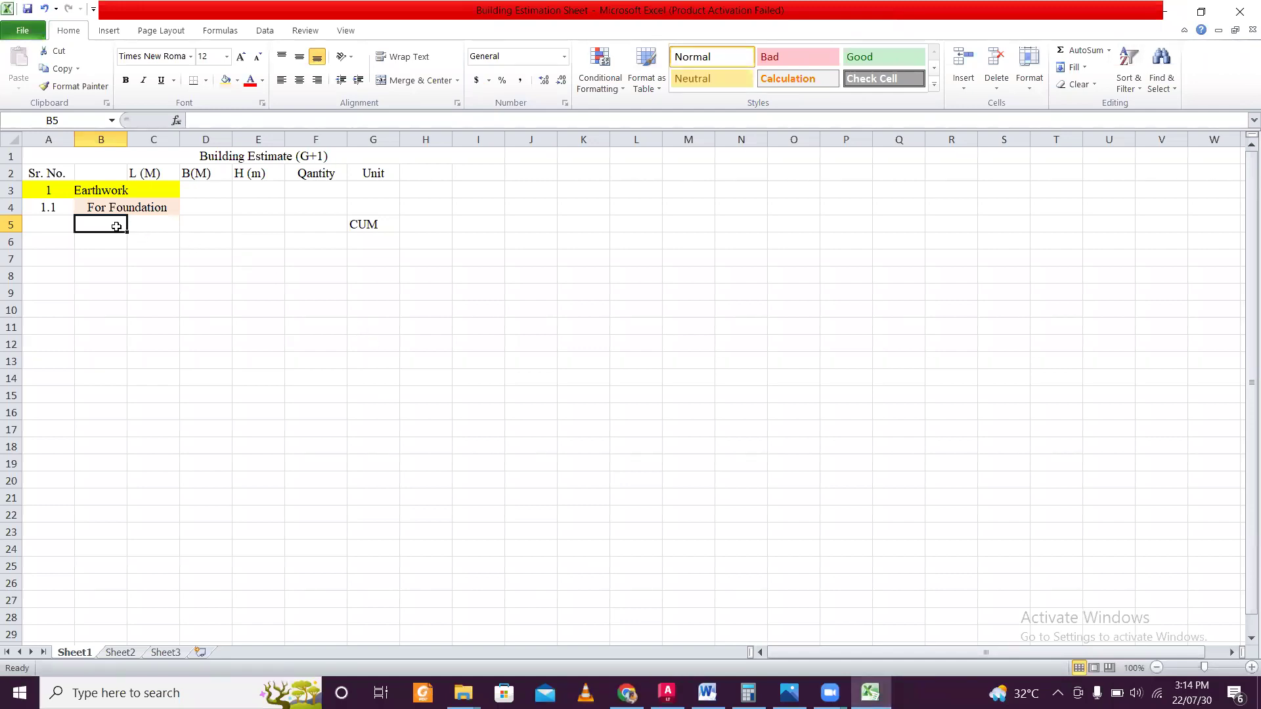
{"action": "type", "text": "f"}
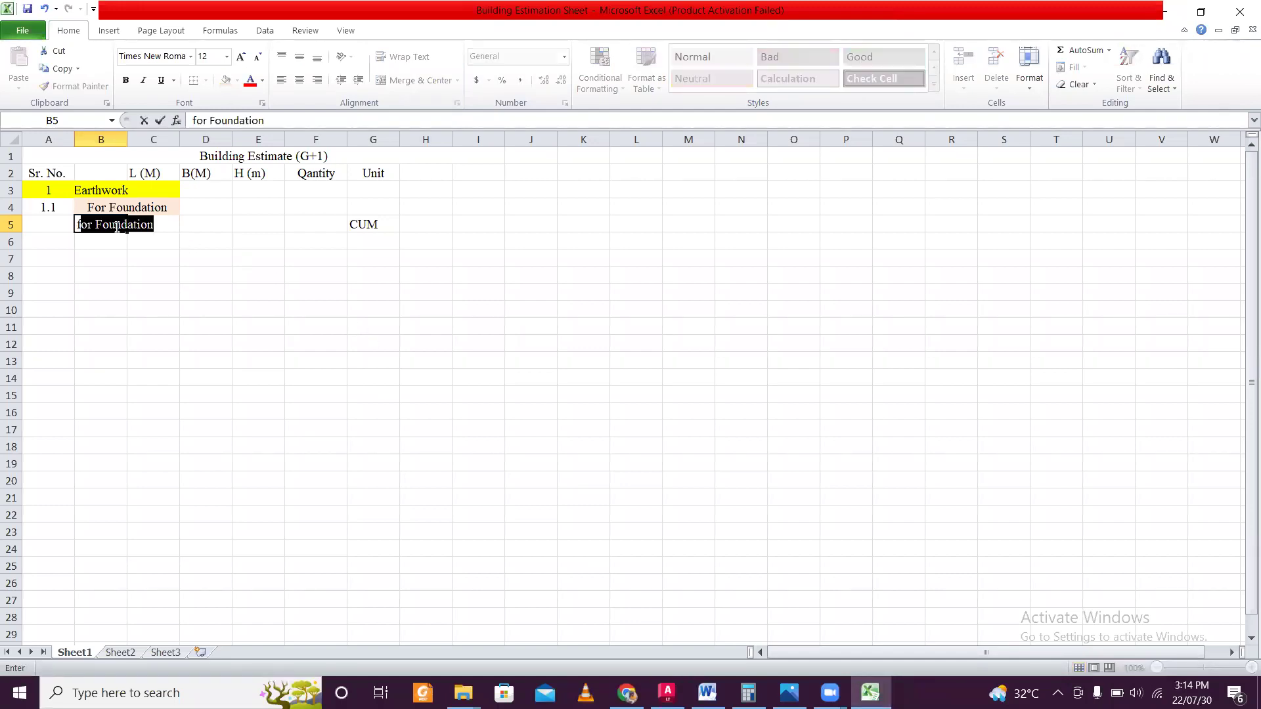
{"action": "key", "text": "BackSpace"}
{"action": "type", "text": "F1"}
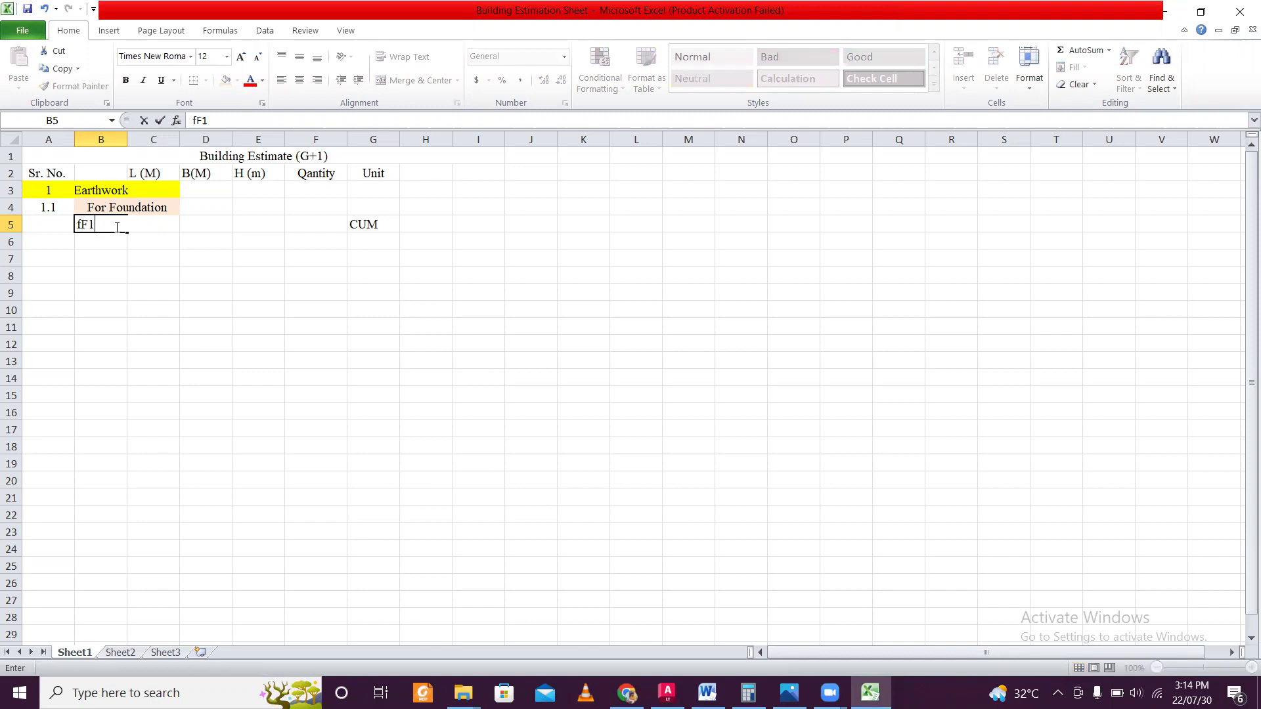
{"action": "key", "text": "BackSpace"}
{"action": "key", "text": "BackSpace"}
{"action": "key", "text": "BackSpace"}
{"action": "type", "text": "F"}
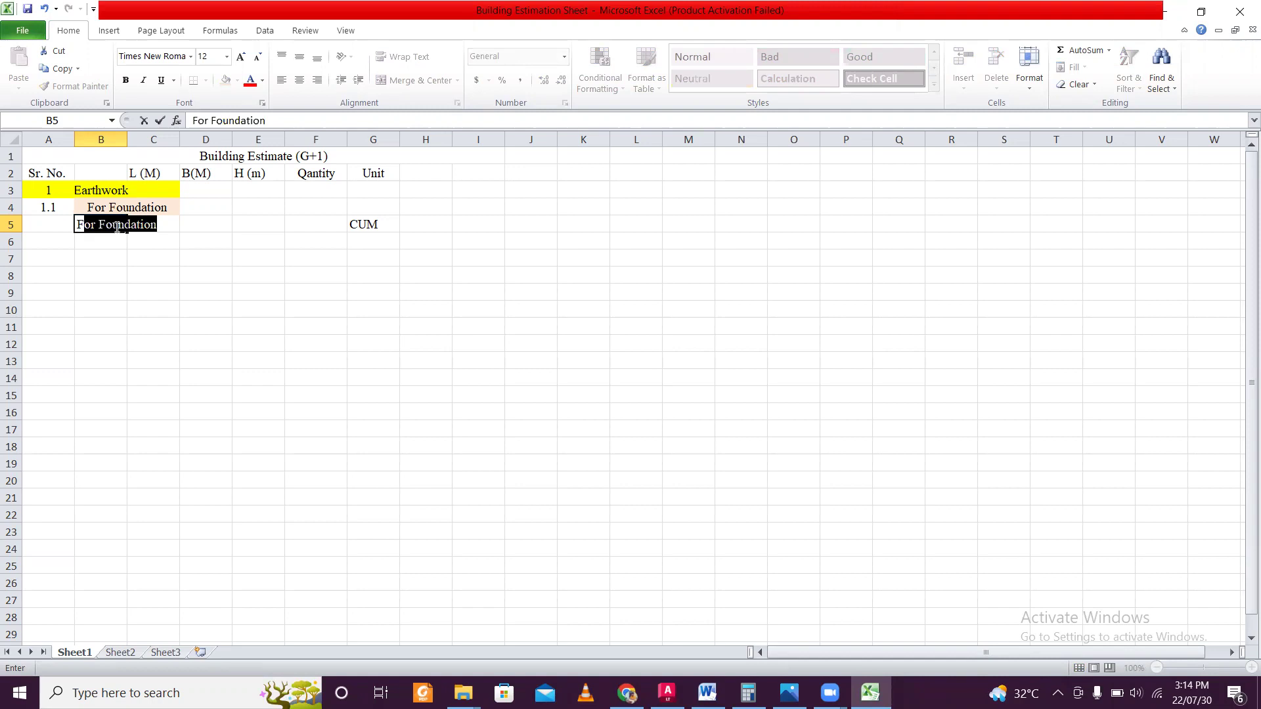
{"action": "type", "text": "1"}
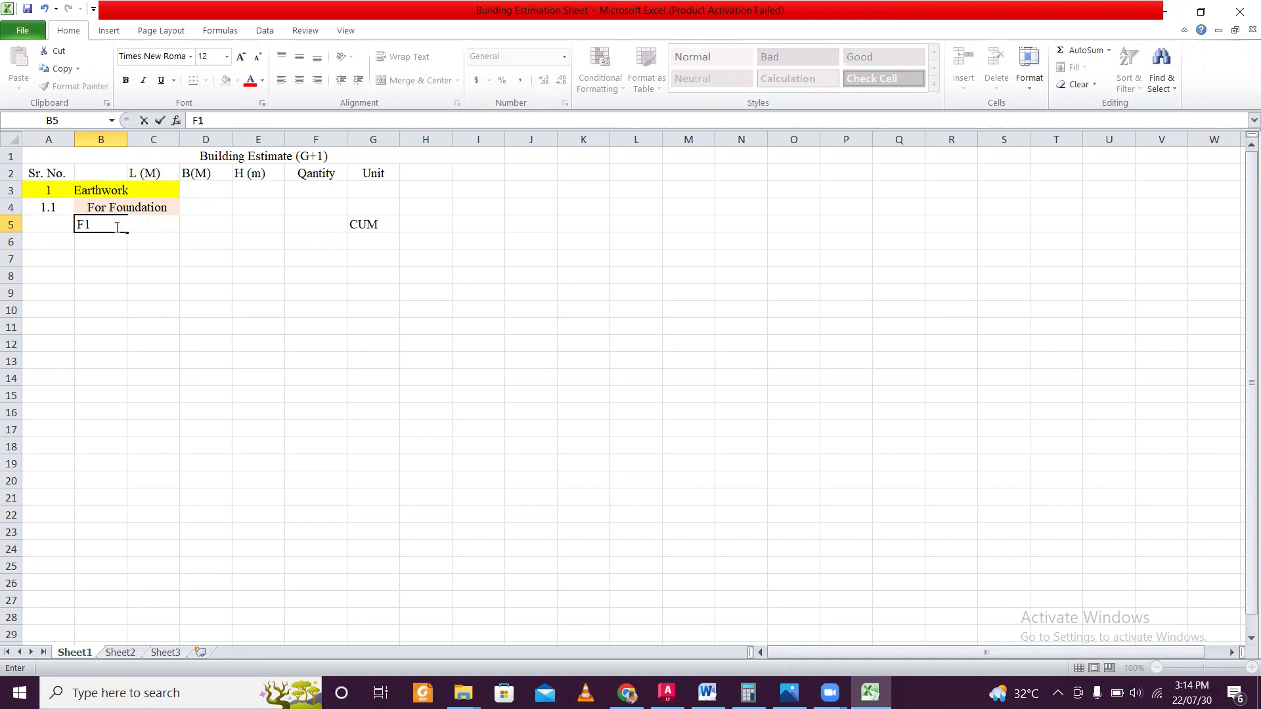
{"action": "left_click", "coordinate": [134, 276]}
{"action": "left_click", "coordinate": [111, 231]}
{"action": "left_click_drag", "start_coordinate": [128, 235], "coordinate": [132, 264]}
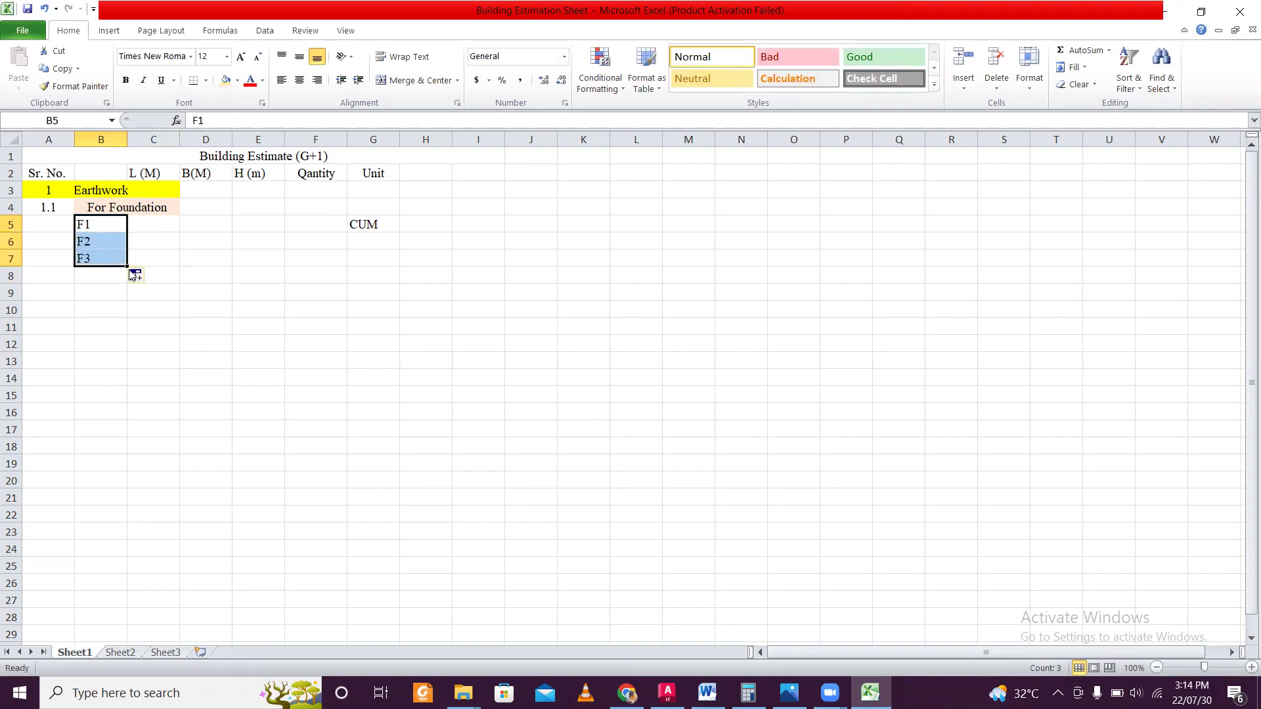
Step: Center the contents of column B both horizontally and vertically
{"action": "left_click", "coordinate": [120, 135]}
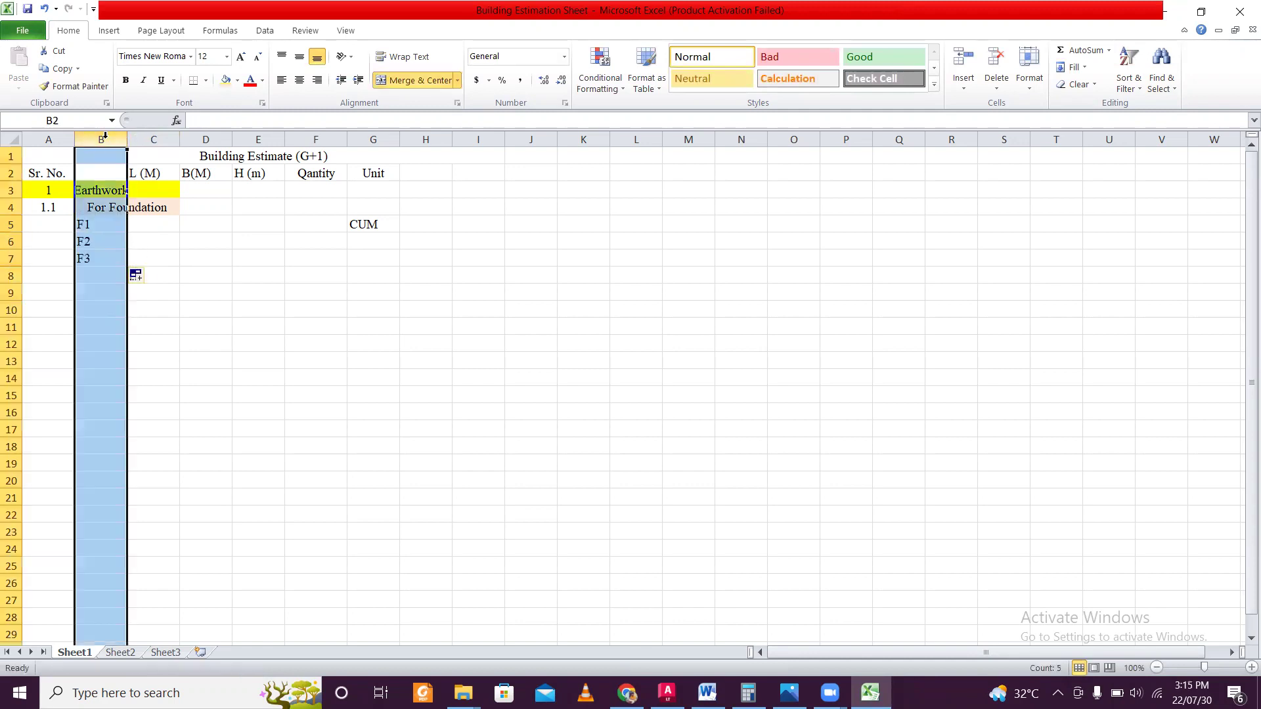
{"action": "left_click", "coordinate": [299, 79]}
{"action": "left_click", "coordinate": [299, 57]}
{"action": "left_click", "coordinate": [176, 228]}
{"action": "left_click", "coordinate": [220, 256]}
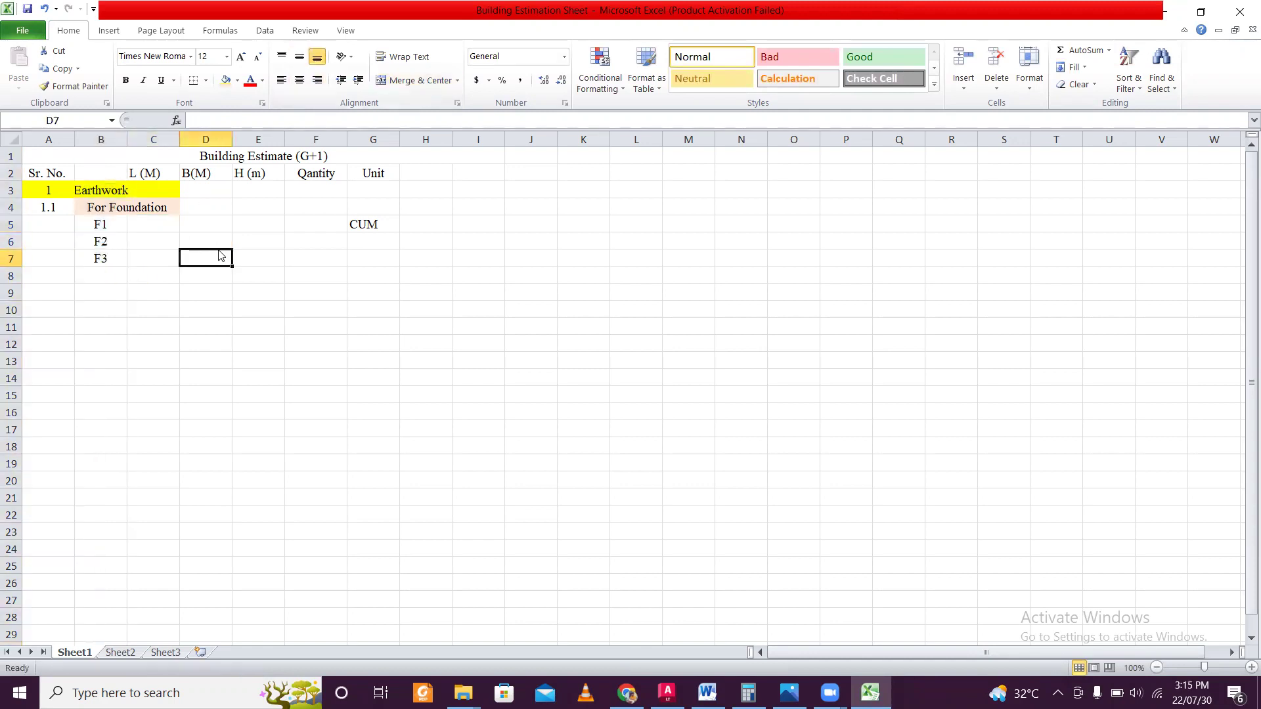
Step: Copy the unit CUM from cell G5 down to G7 for footings F2 and F3
{"action": "left_click", "coordinate": [172, 227]}
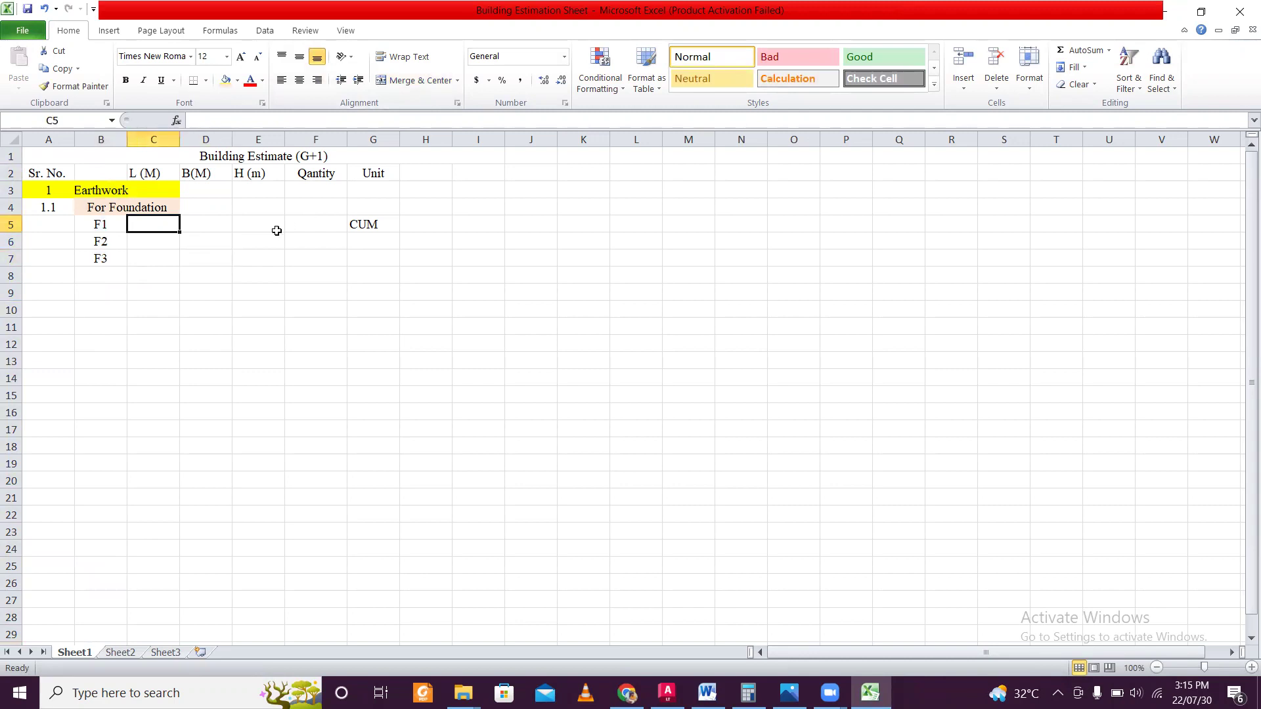
{"action": "left_click", "coordinate": [384, 228]}
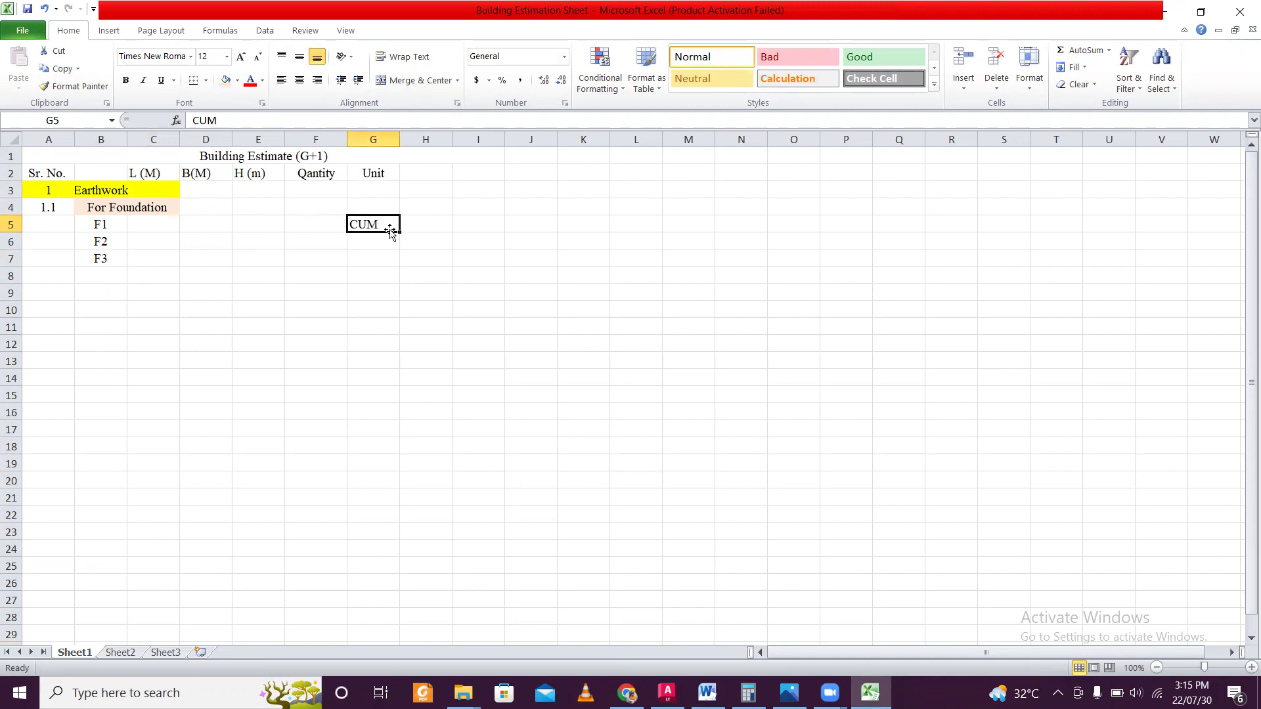
{"action": "left_click_drag", "start_coordinate": [398, 233], "coordinate": [402, 262]}
{"action": "left_click", "coordinate": [316, 271]}
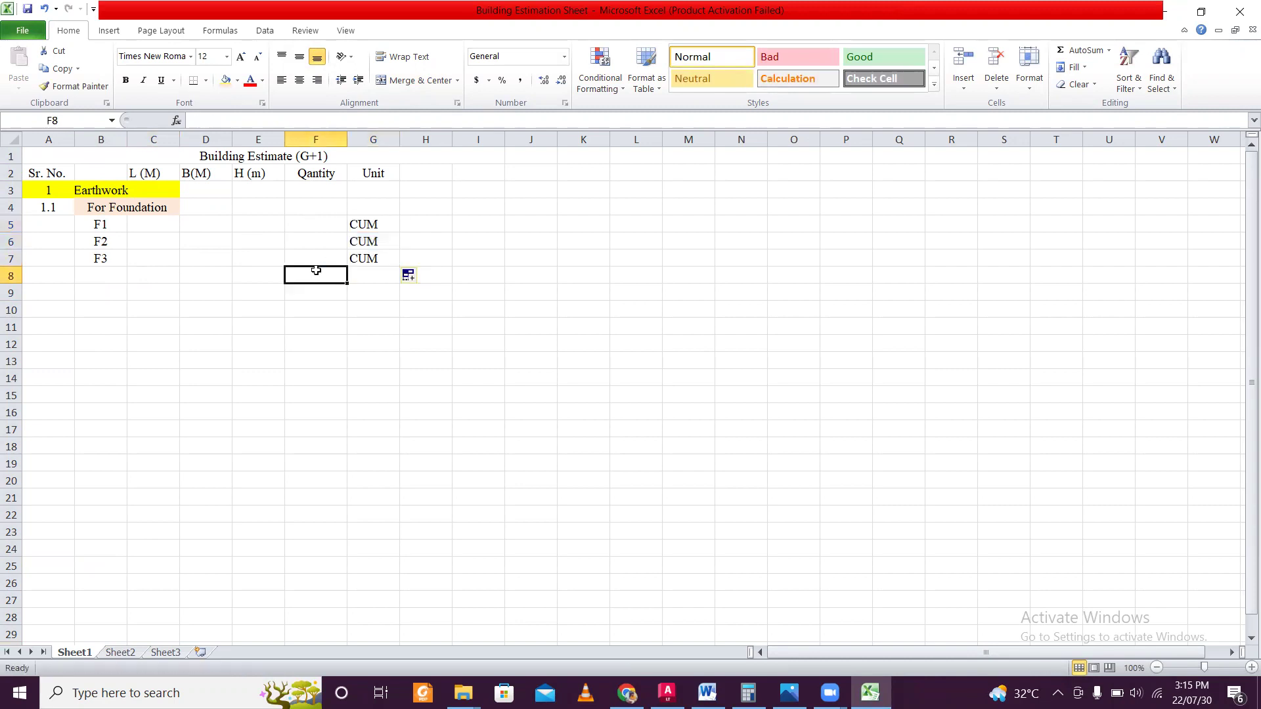
Step: Enter the height formula =1.5+.75+.1 for F1 in cell E5 and fill it down to E7
{"action": "left_click", "coordinate": [273, 224]}
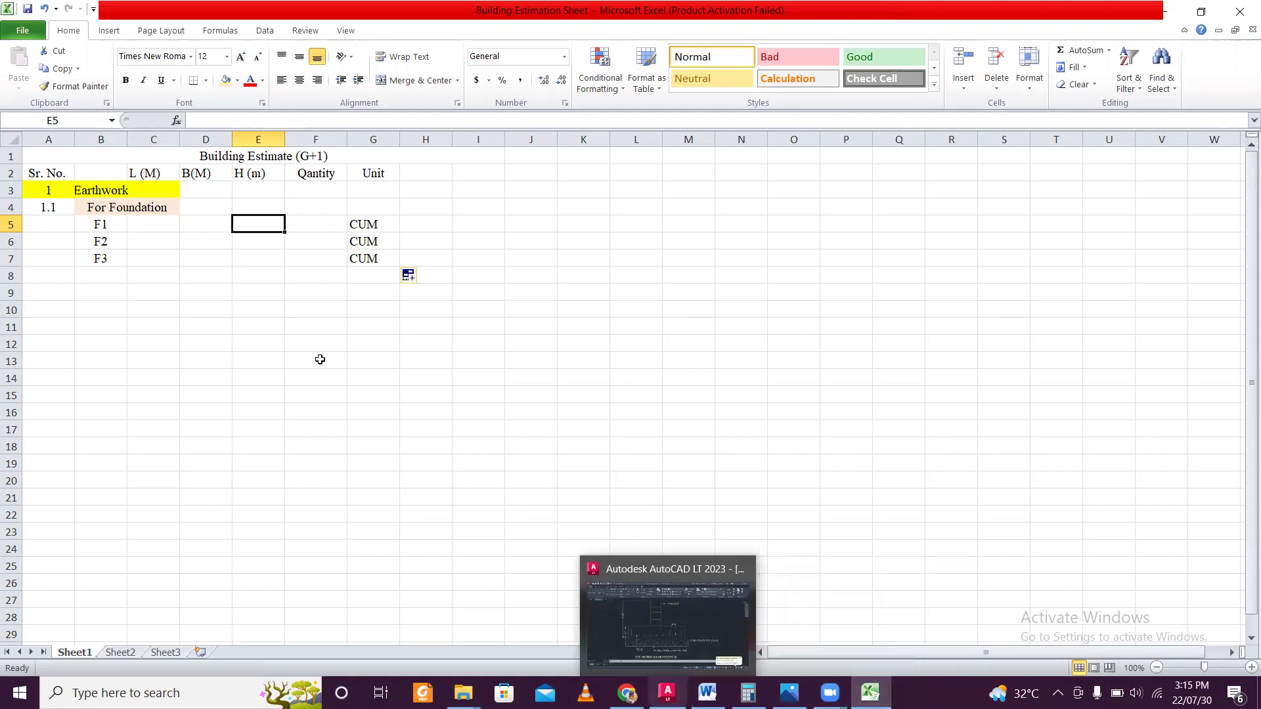
{"action": "type", "text": "=1.5"}
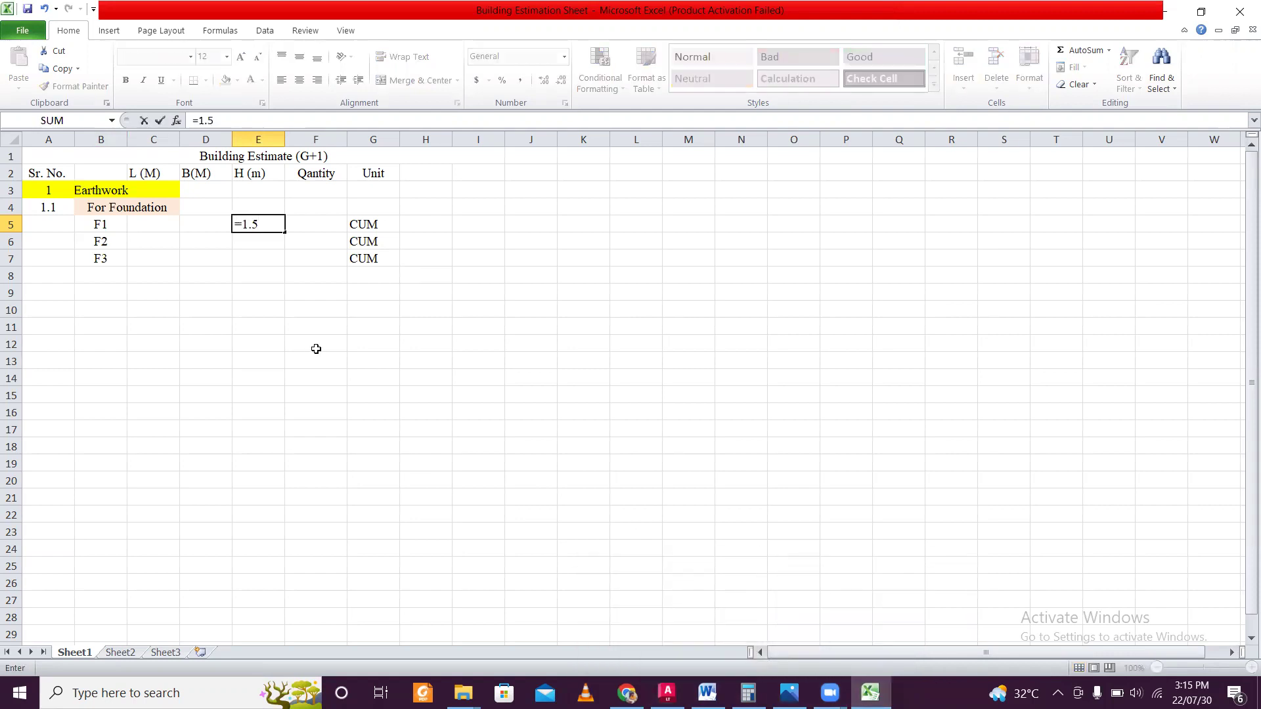
{"action": "type", "text": "+.75+.1"}
{"action": "key", "text": "Return"}
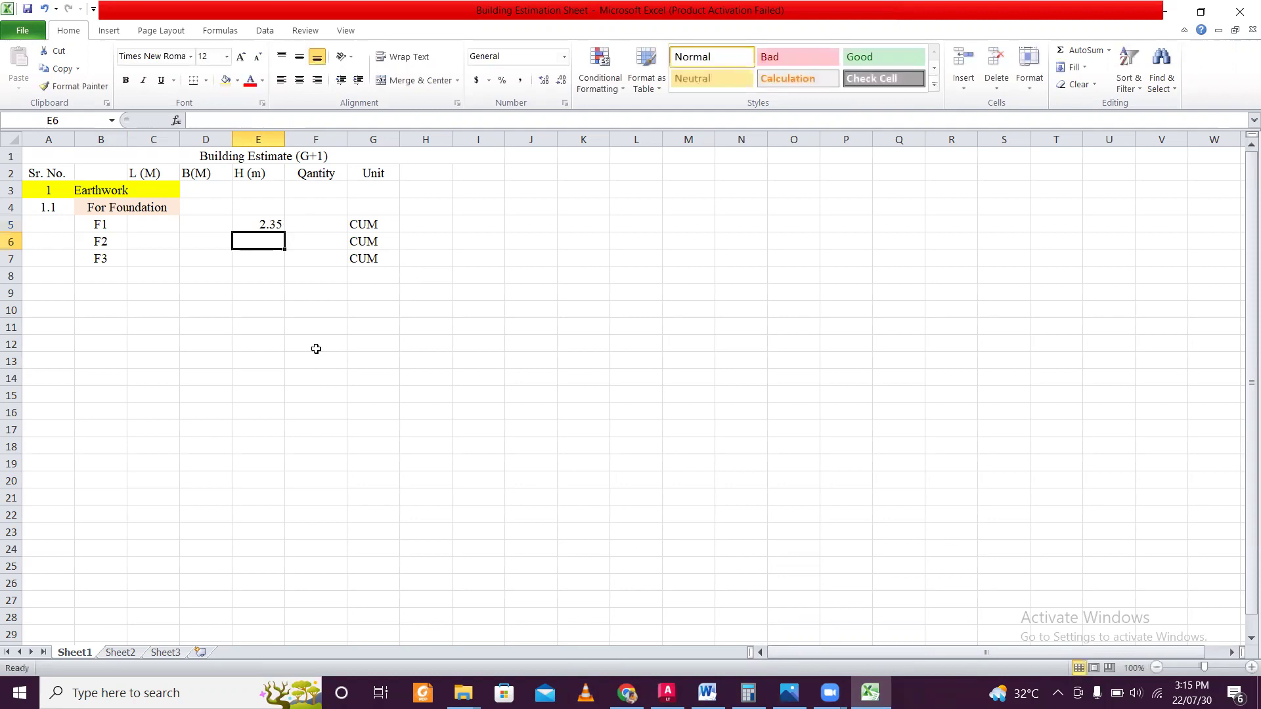
{"action": "left_click", "coordinate": [279, 228]}
{"action": "left_click_drag", "start_coordinate": [285, 234], "coordinate": [288, 263]}
{"action": "left_click", "coordinate": [266, 308]}
{"action": "left_click", "coordinate": [237, 276]}
Step: Examine the footing sizes in AutoCAD's schedule of footings and the excavation in the Foundation.jpeg photo, and return to Excel
{"action": "left_click", "coordinate": [152, 238]}
{"action": "left_click", "coordinate": [152, 224]}
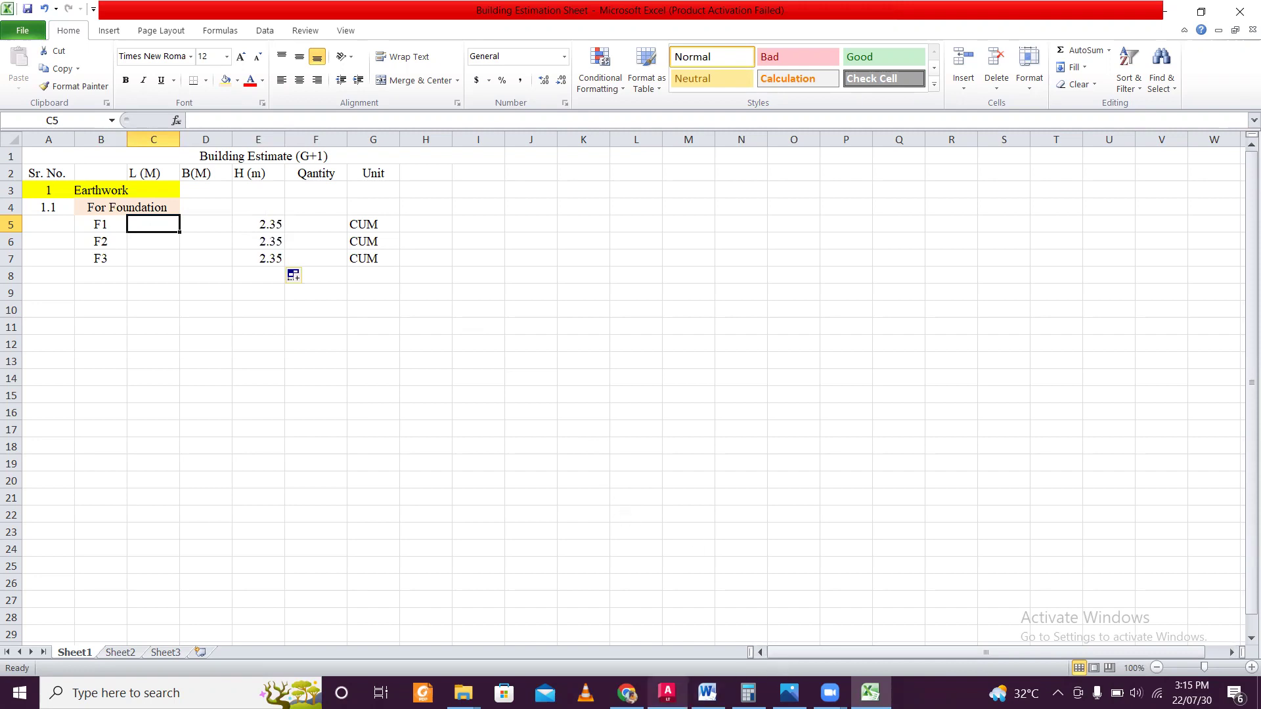
{"action": "left_click", "coordinate": [667, 692]}
{"action": "scroll", "coordinate": [538, 480], "scroll_direction": "down", "scroll_amount": 6}
{"action": "scroll", "coordinate": [158, 367], "scroll_direction": "up", "scroll_amount": 8}
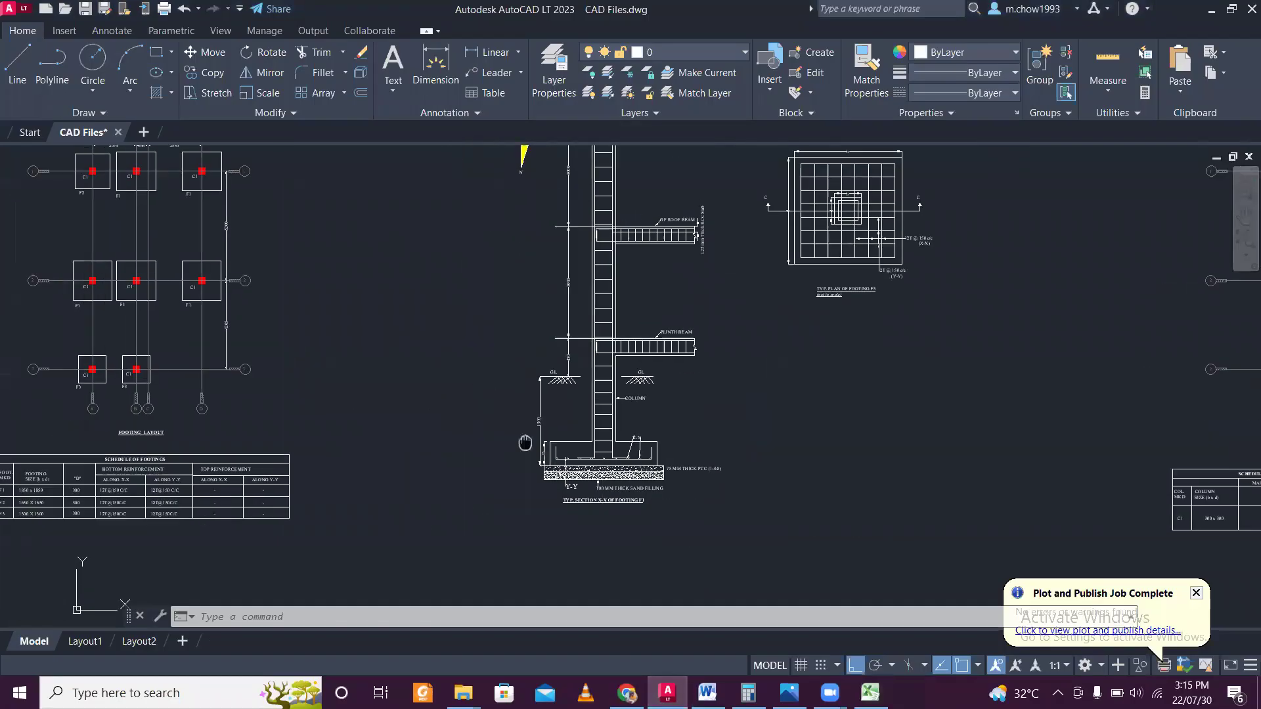
{"action": "scroll", "coordinate": [306, 496], "scroll_direction": "down", "scroll_amount": 5}
{"action": "scroll", "coordinate": [321, 445], "scroll_direction": "up", "scroll_amount": 3}
{"action": "scroll", "coordinate": [320, 445], "scroll_direction": "up", "scroll_amount": 6}
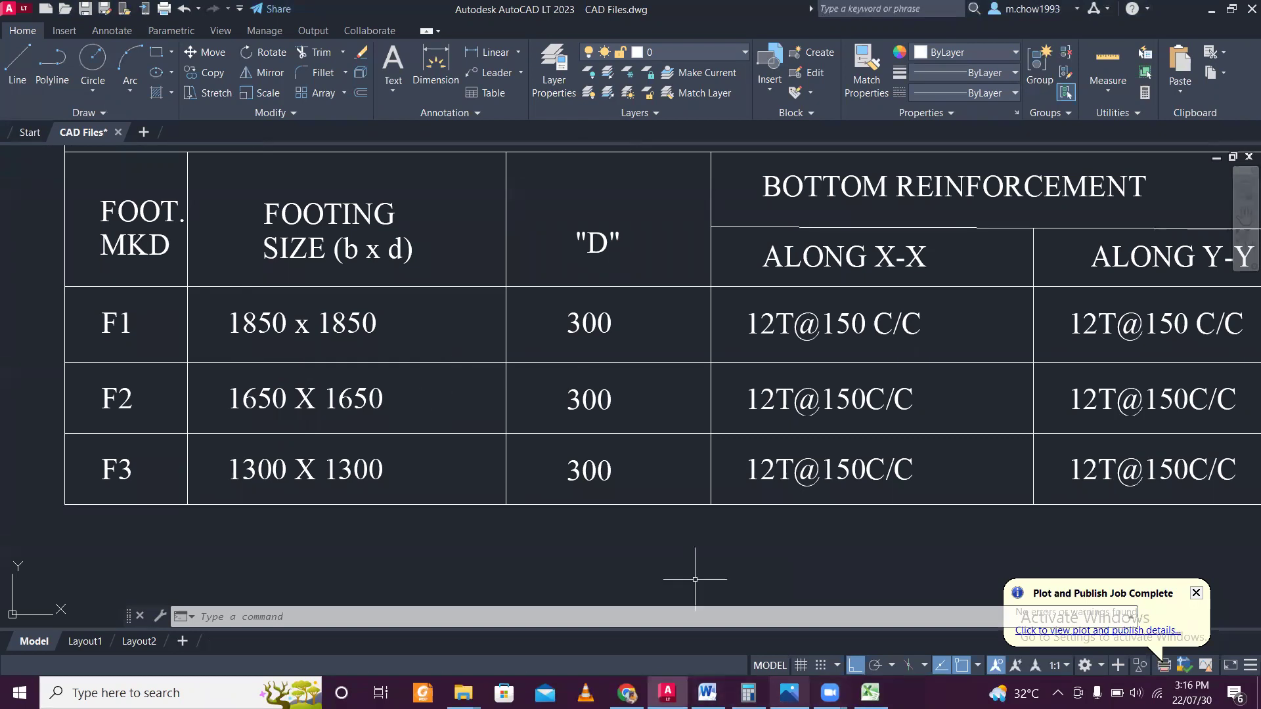
{"action": "left_click", "coordinate": [788, 693]}
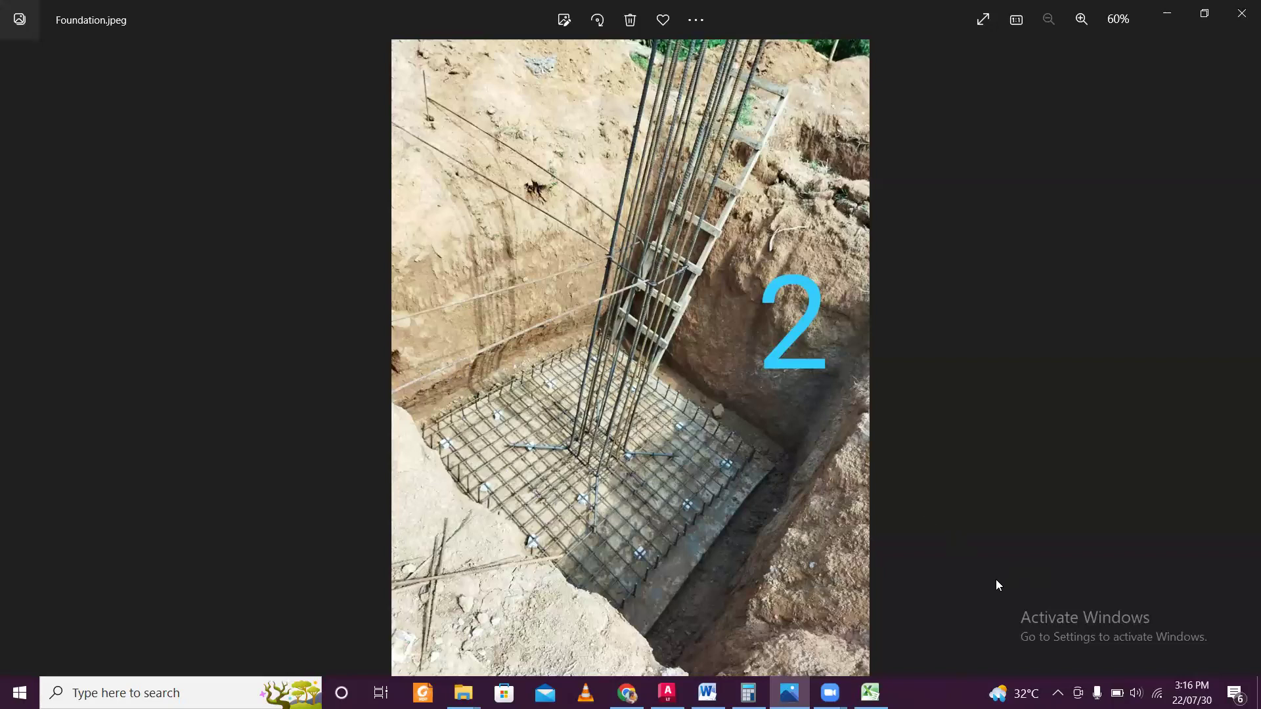
{"action": "left_click", "coordinate": [870, 693]}
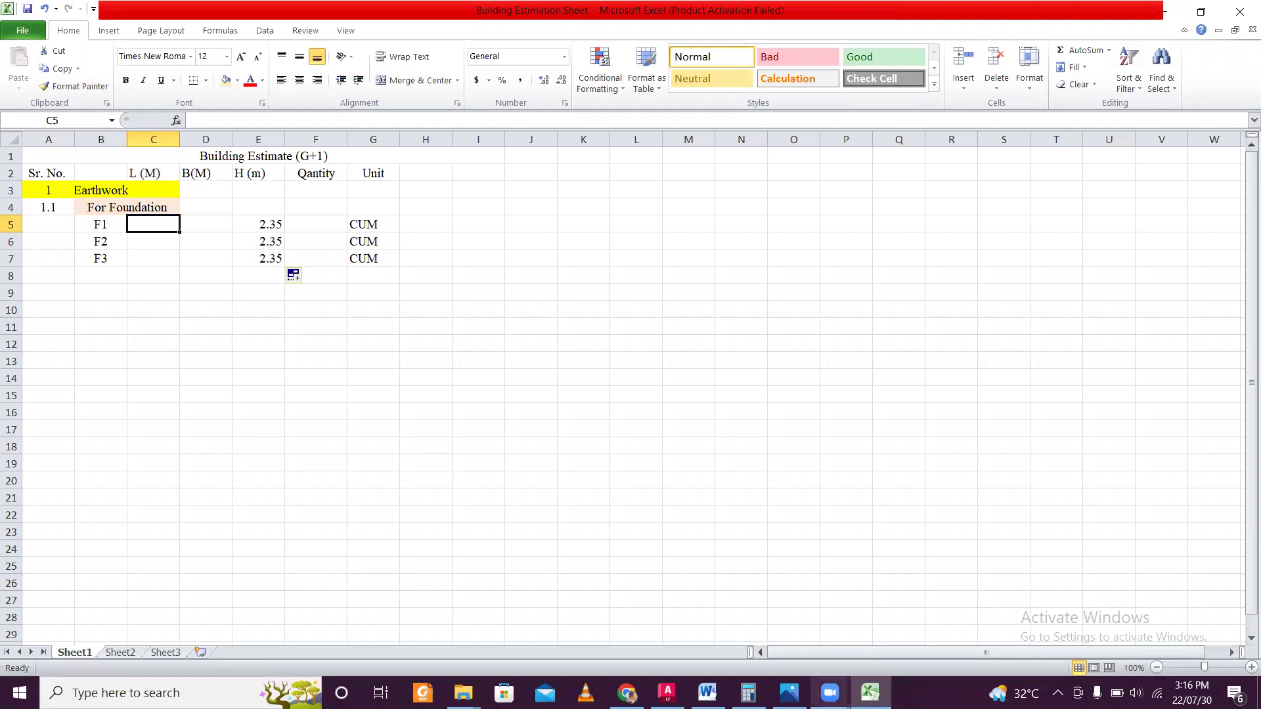
Step: Check footing F1's size in AutoCAD and enter its length formula =1.85+.2 in cell C5 of the Excel sheet
{"action": "mouse_move", "coordinate": [830, 692]}
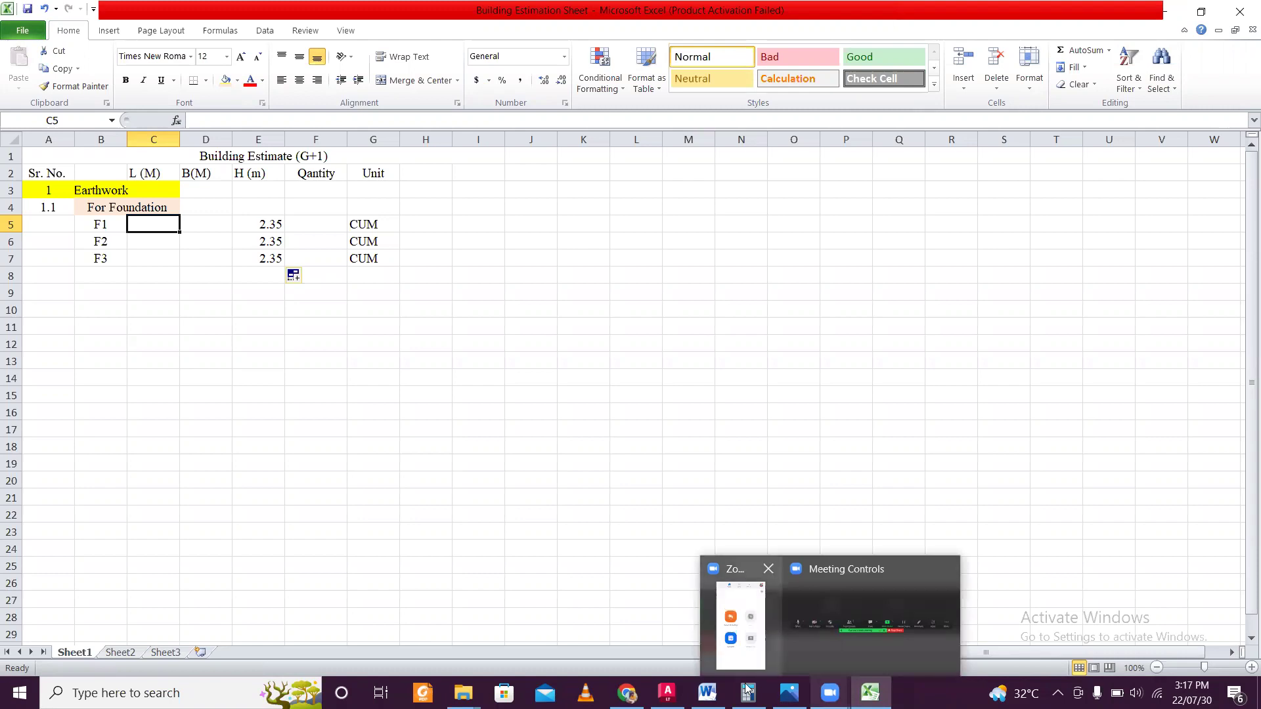
{"action": "left_click", "coordinate": [667, 693]}
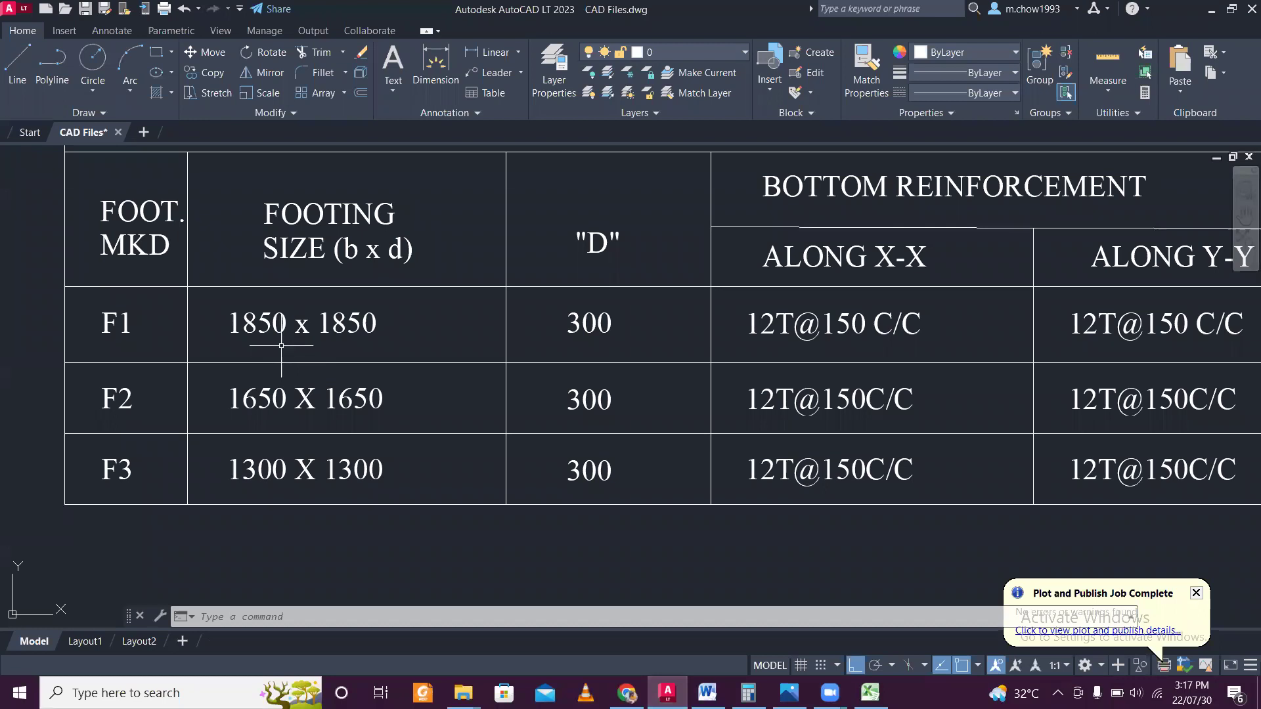
{"action": "left_click", "coordinate": [870, 693]}
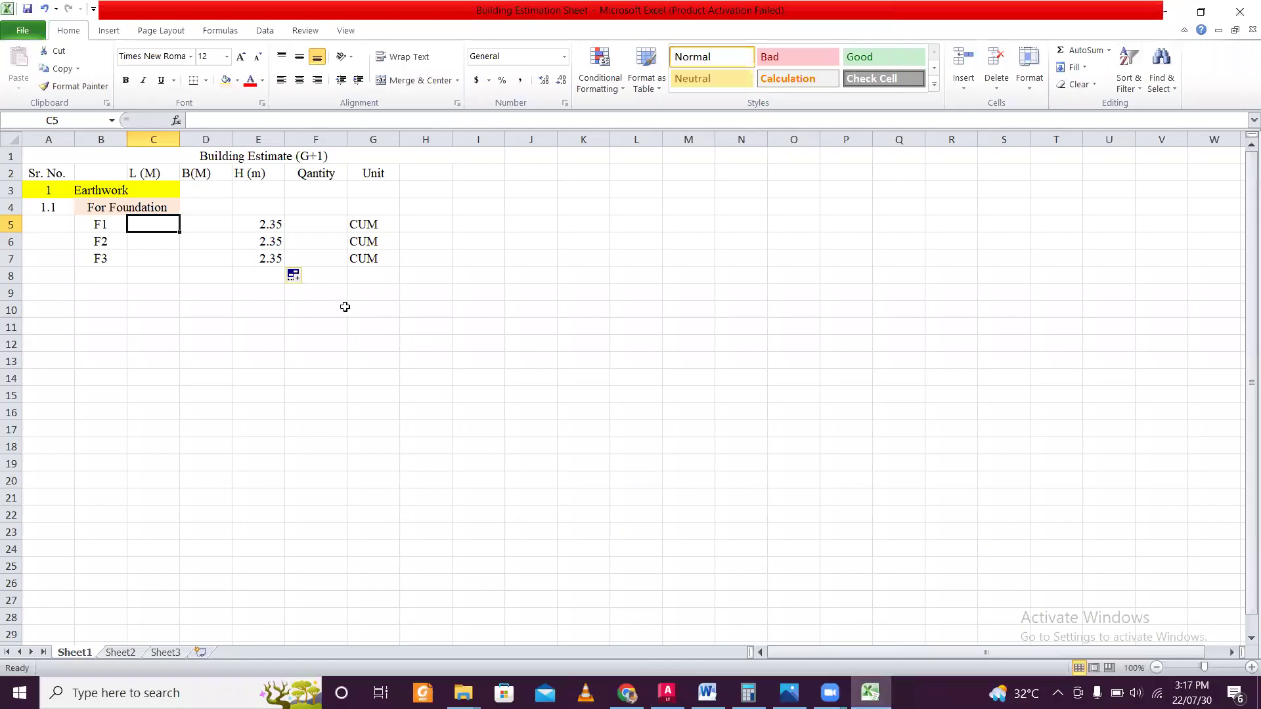
{"action": "type", "text": "="}
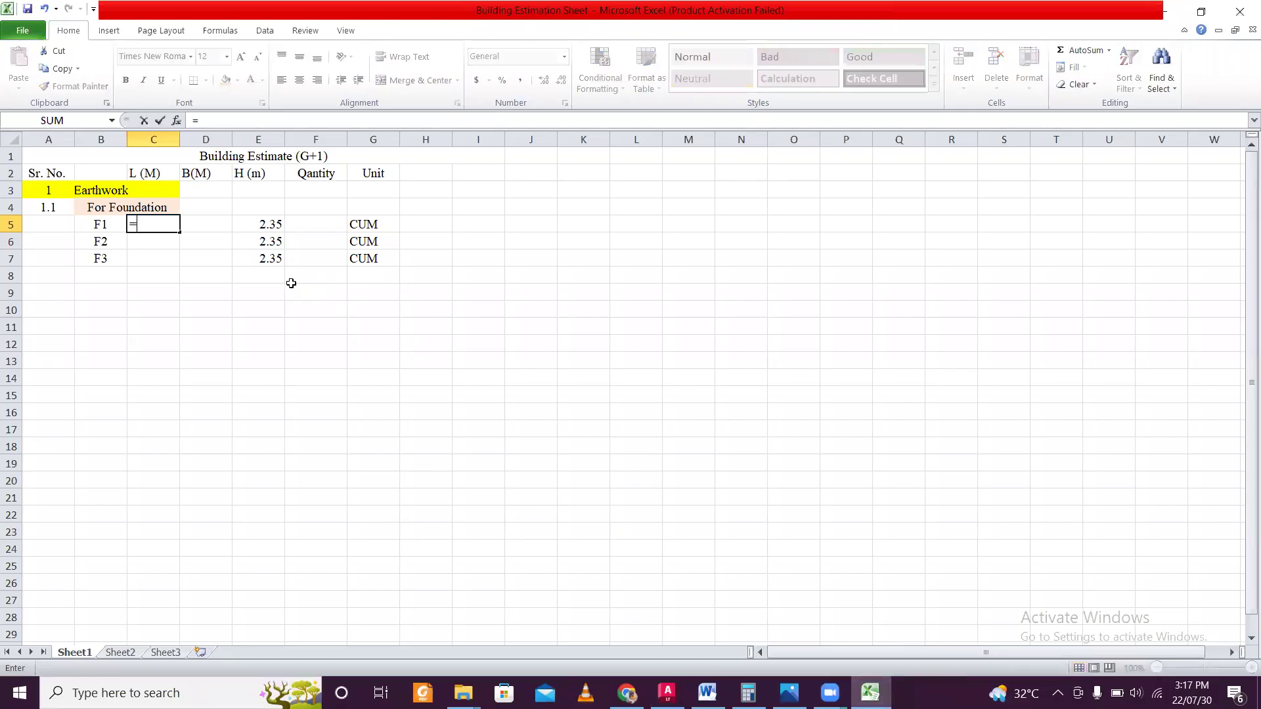
{"action": "type", "text": "1.85+.2"}
{"action": "key", "text": "Return"}
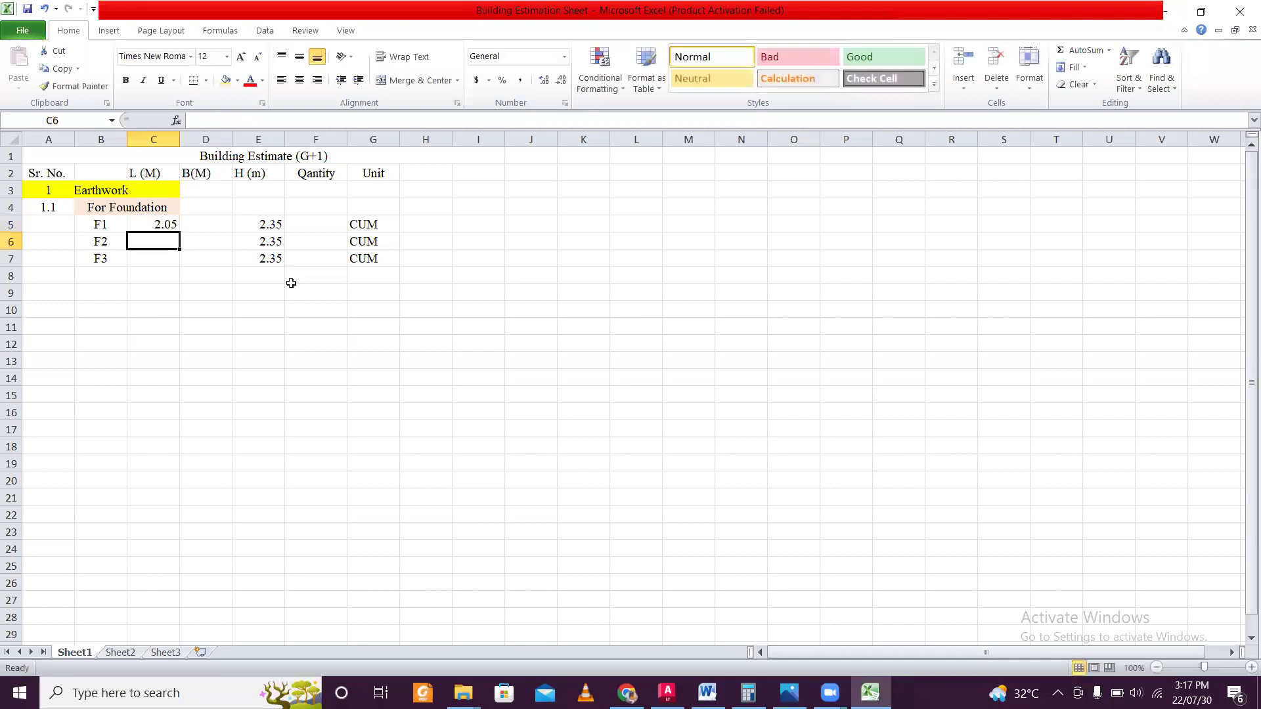
Step: Fill F1's length formula from cell C5 across to D5 as its breadth
{"action": "left_click", "coordinate": [172, 218]}
{"action": "left_click", "coordinate": [208, 223]}
{"action": "left_click", "coordinate": [164, 225]}
{"action": "left_click_drag", "start_coordinate": [176, 230], "coordinate": [204, 237]}
{"action": "left_click", "coordinate": [144, 243]}
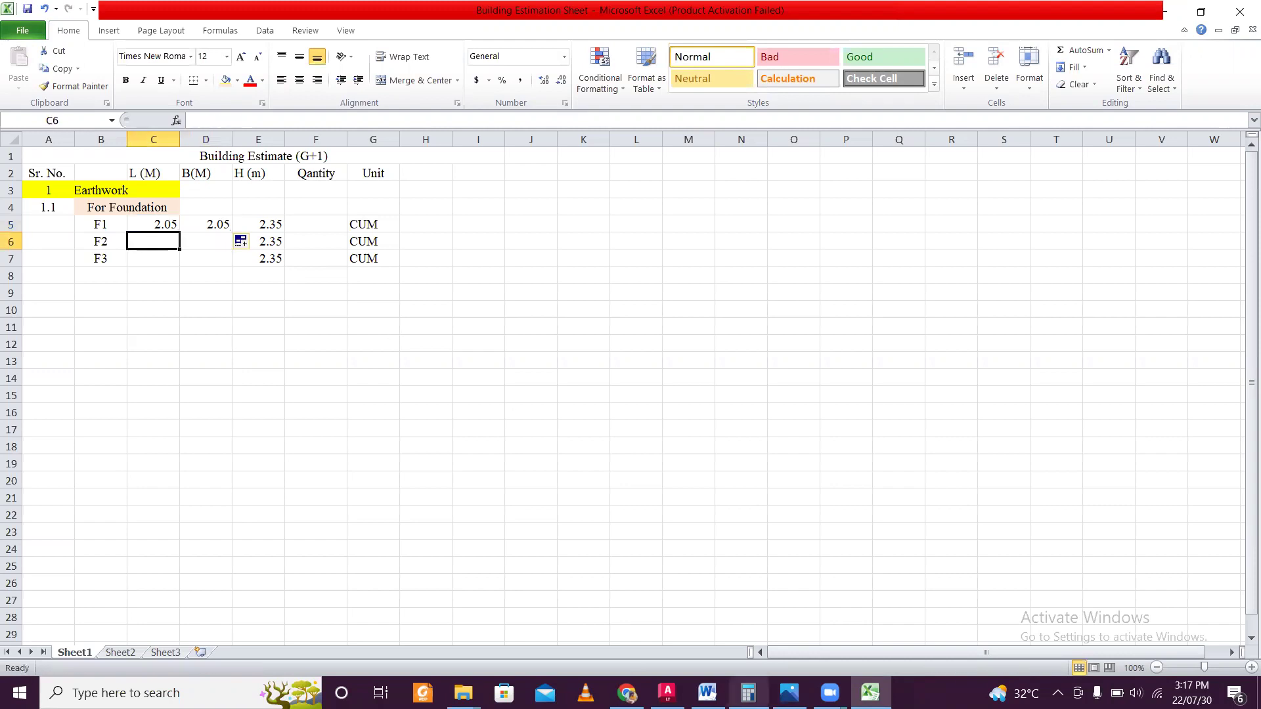
Step: Check footing F2's size in AutoCAD's schedule and enter its length formula =1.65+.2 in cell C6 of the Excel sheet
{"action": "left_click", "coordinate": [529, 484]}
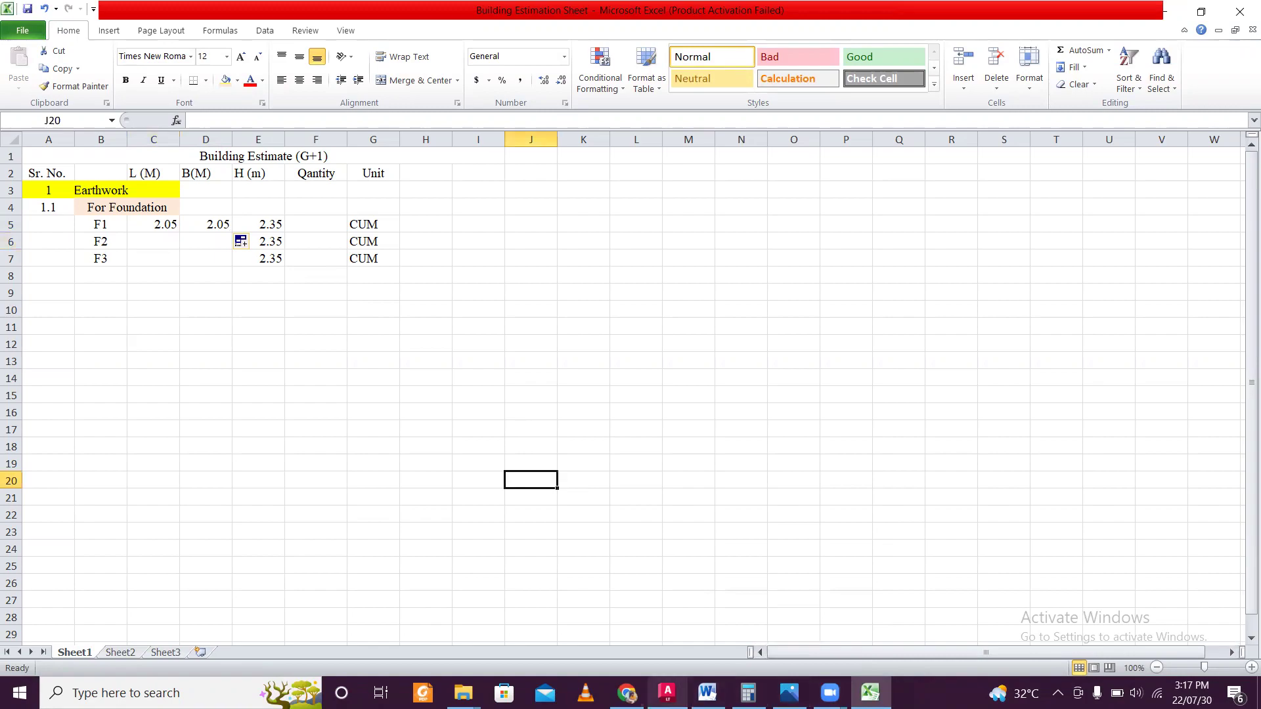
{"action": "left_click", "coordinate": [667, 693]}
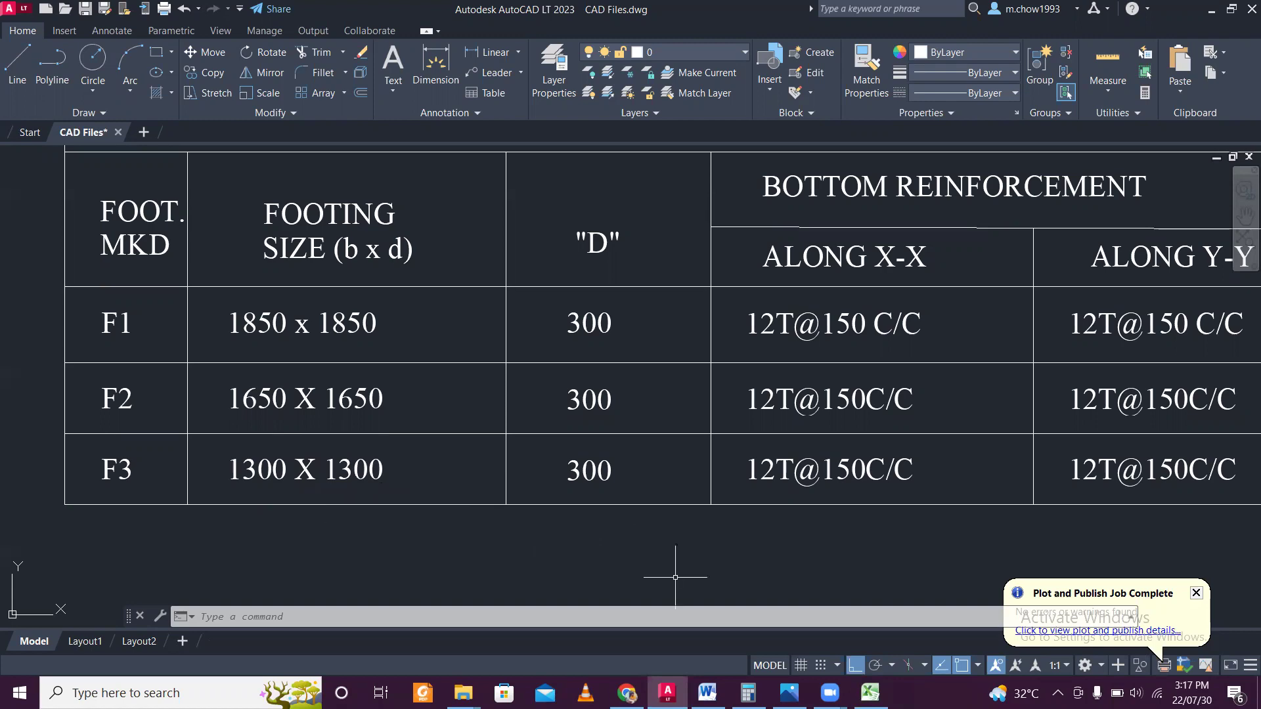
{"action": "left_click", "coordinate": [667, 693]}
{"action": "left_click", "coordinate": [157, 245]}
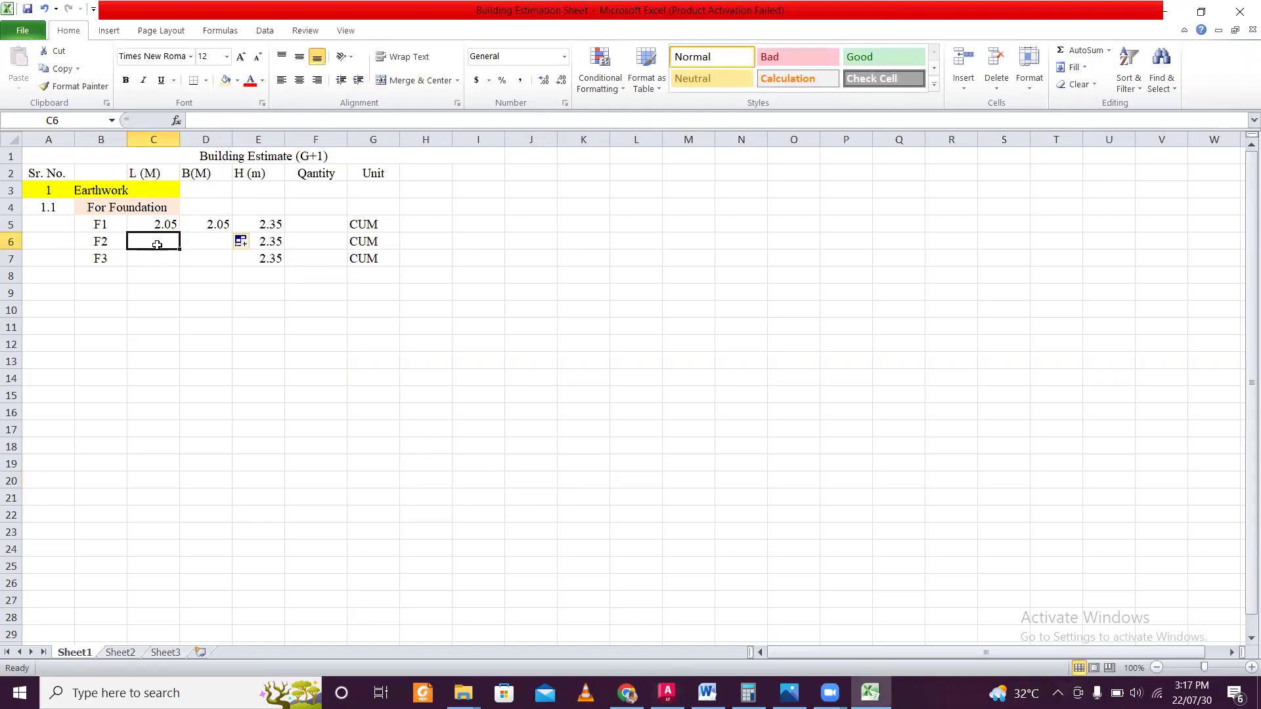
{"action": "type", "text": "="}
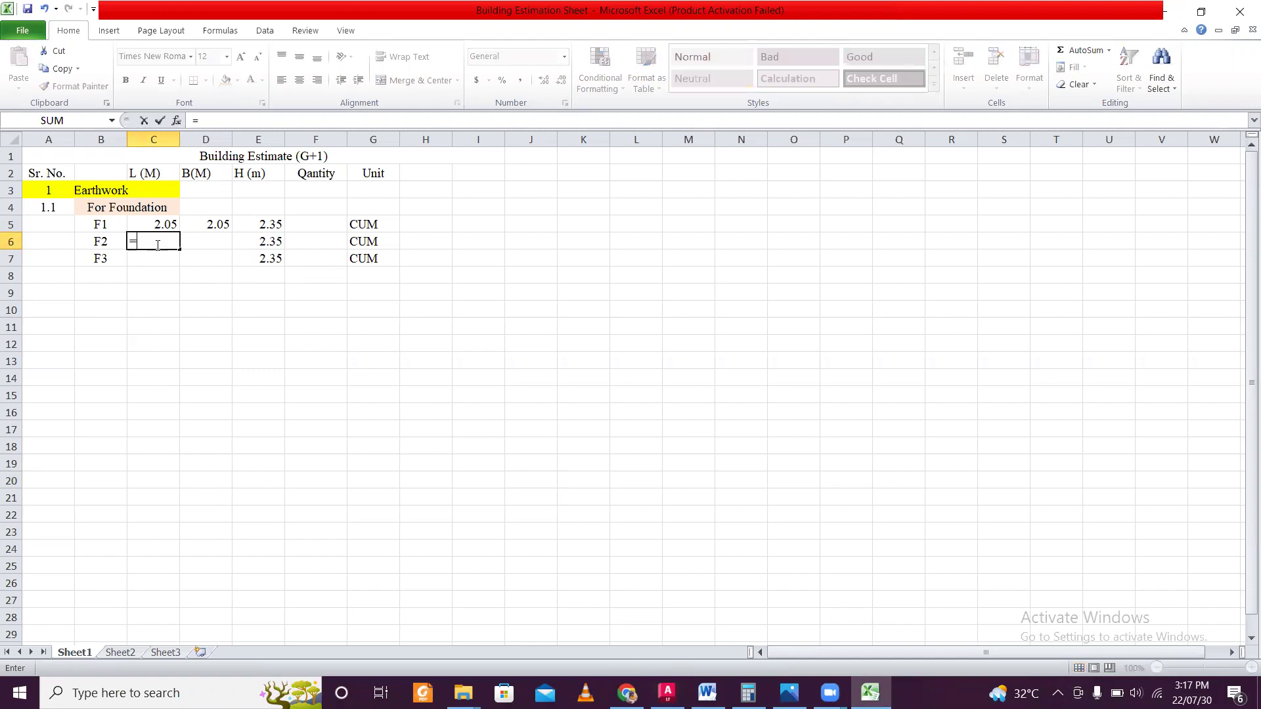
{"action": "type", "text": "1.65+.2"}
{"action": "key", "text": "Return"}
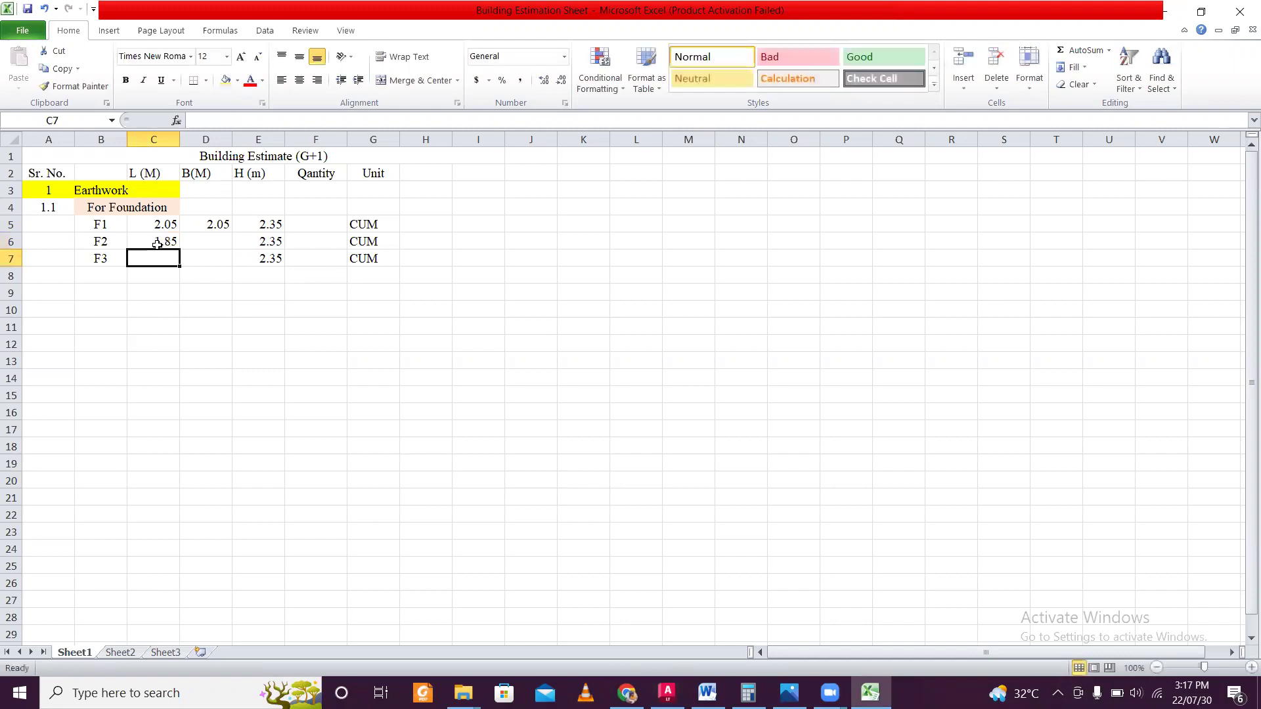
Step: Enter the length formula =1.3+.2 for footing F3 in cell C7
{"action": "type", "text": "=1."}
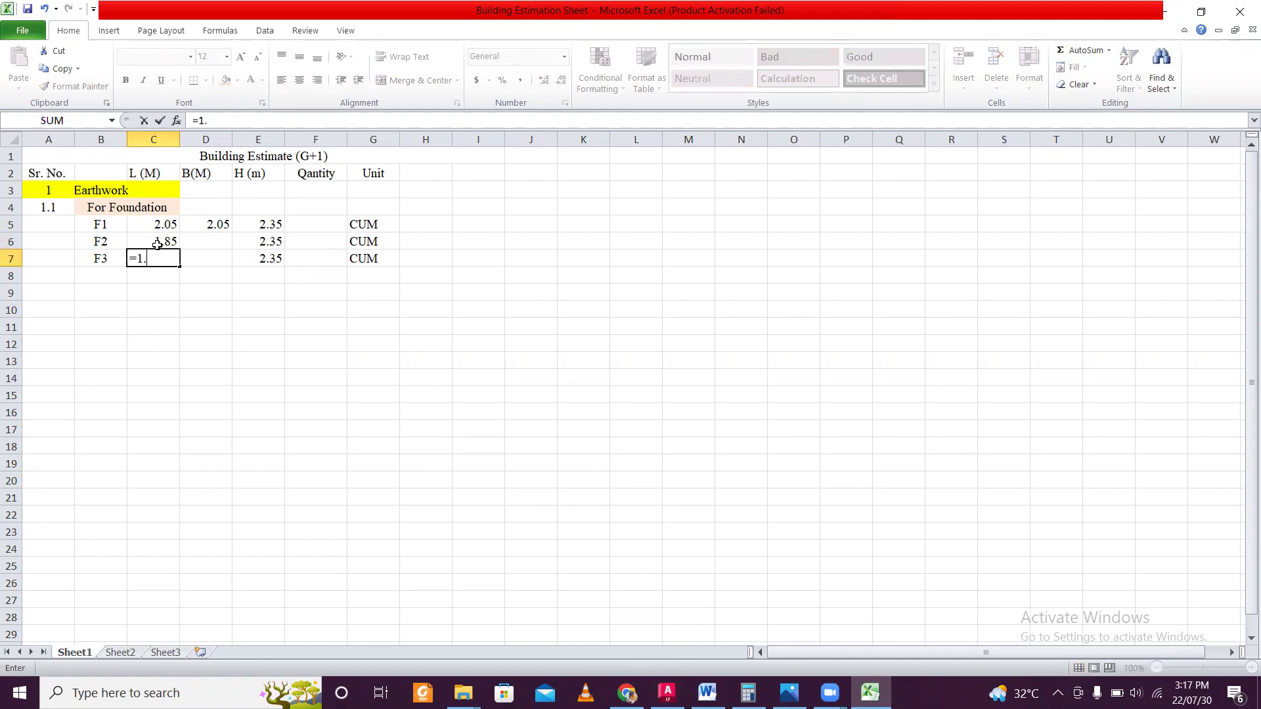
{"action": "type", "text": "3+.2"}
{"action": "key", "text": "Return"}
Step: Fill the F2 and F3 length formulas from C6 and C7 across to D6 and D7 as their breadths
{"action": "left_click", "coordinate": [158, 244]}
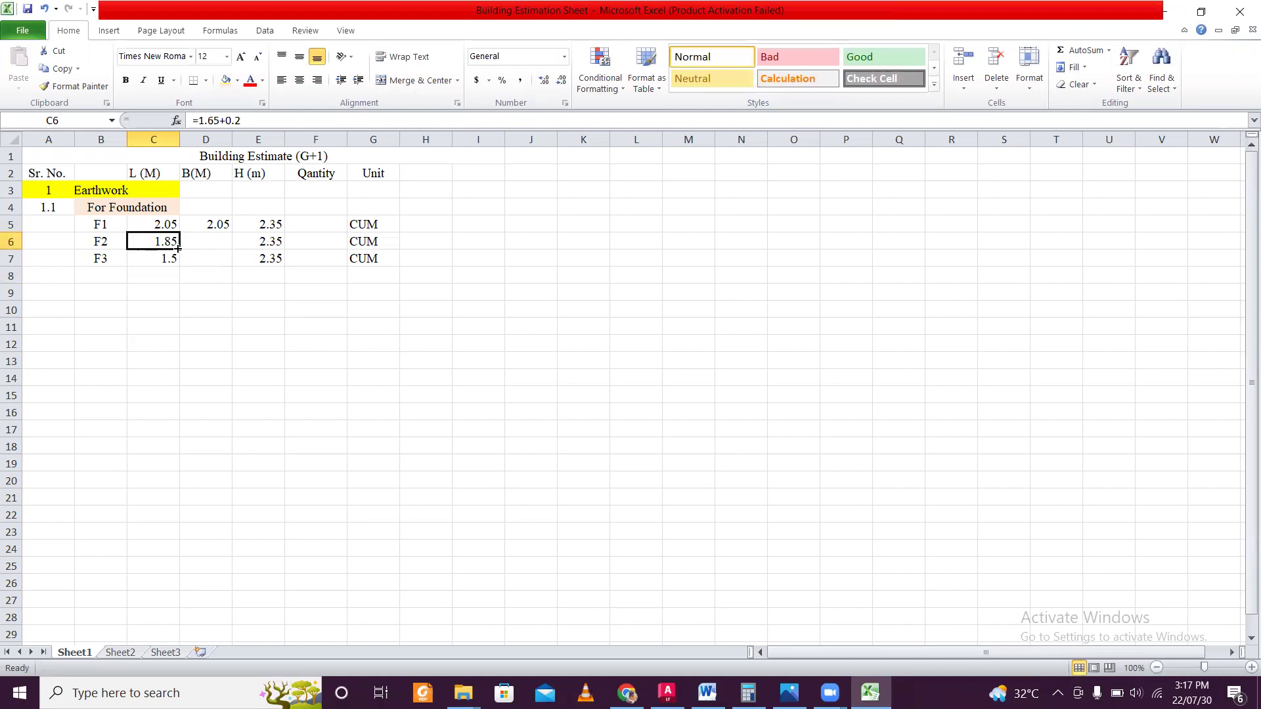
{"action": "left_click_drag", "start_coordinate": [179, 250], "coordinate": [220, 263]}
{"action": "left_click", "coordinate": [163, 260]}
{"action": "left_click", "coordinate": [223, 312]}
{"action": "left_click", "coordinate": [290, 274]}
{"action": "left_click", "coordinate": [255, 249]}
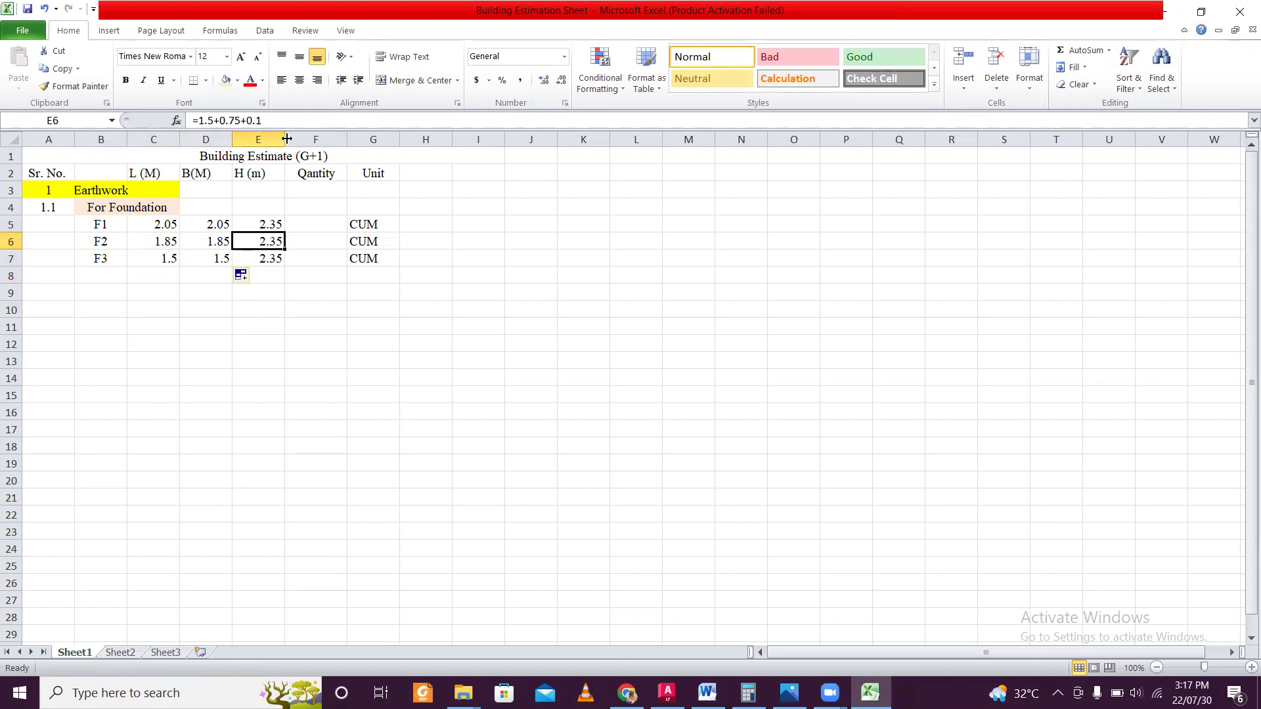
{"action": "right_click", "coordinate": [287, 139]}
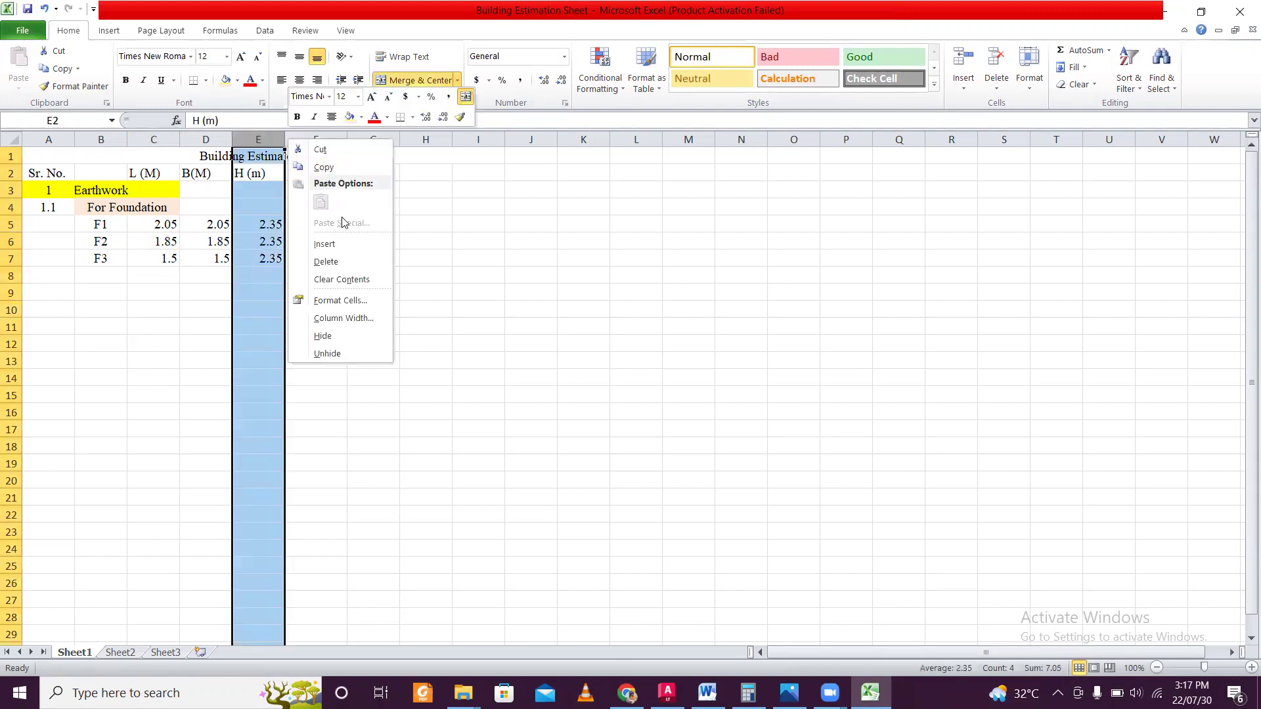
{"action": "left_click", "coordinate": [352, 244]}
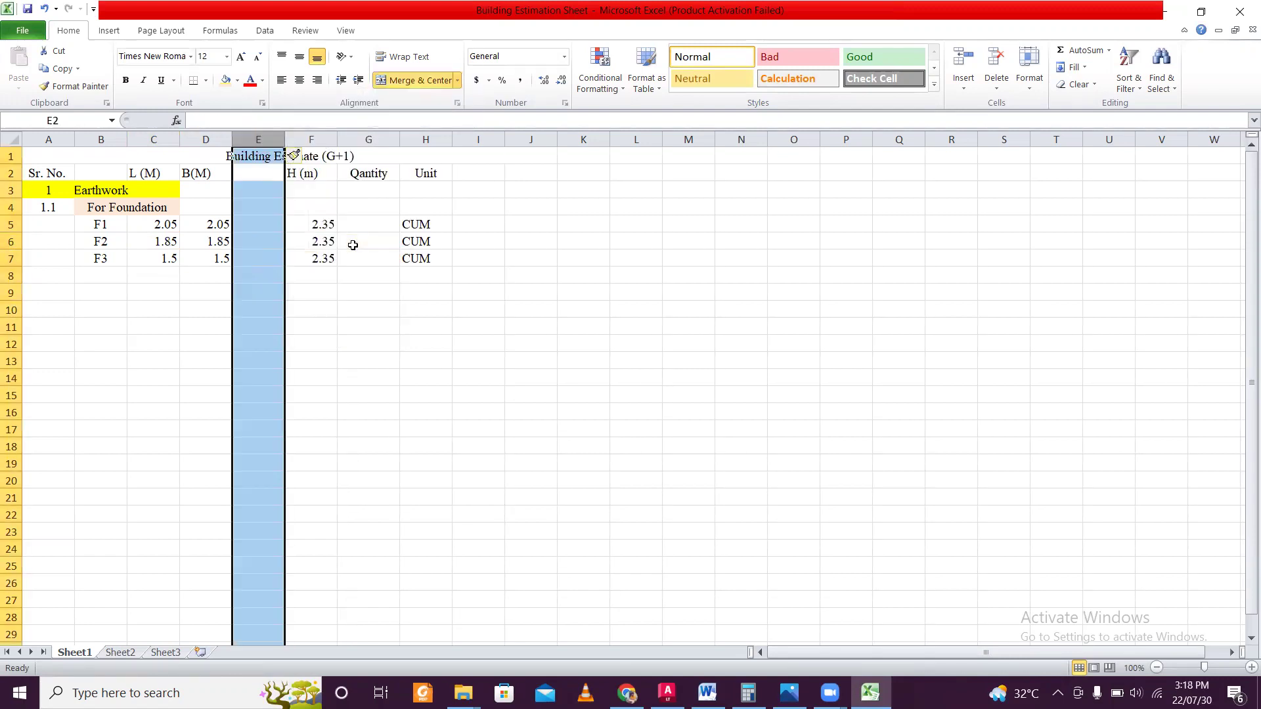
{"action": "key", "text": "ctrl+z"}
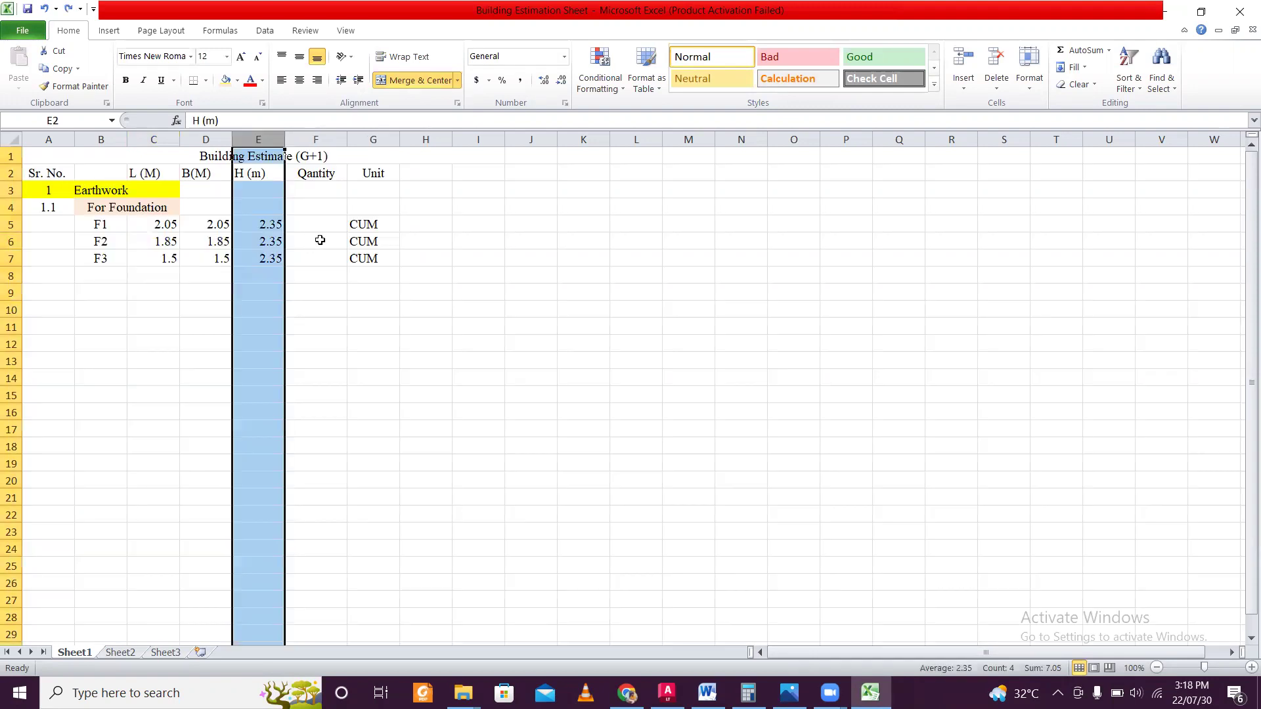
Step: Insert a new column before the Qantity column and enter the heading No. in cell F2
{"action": "left_click", "coordinate": [342, 139]}
{"action": "right_click", "coordinate": [346, 140]}
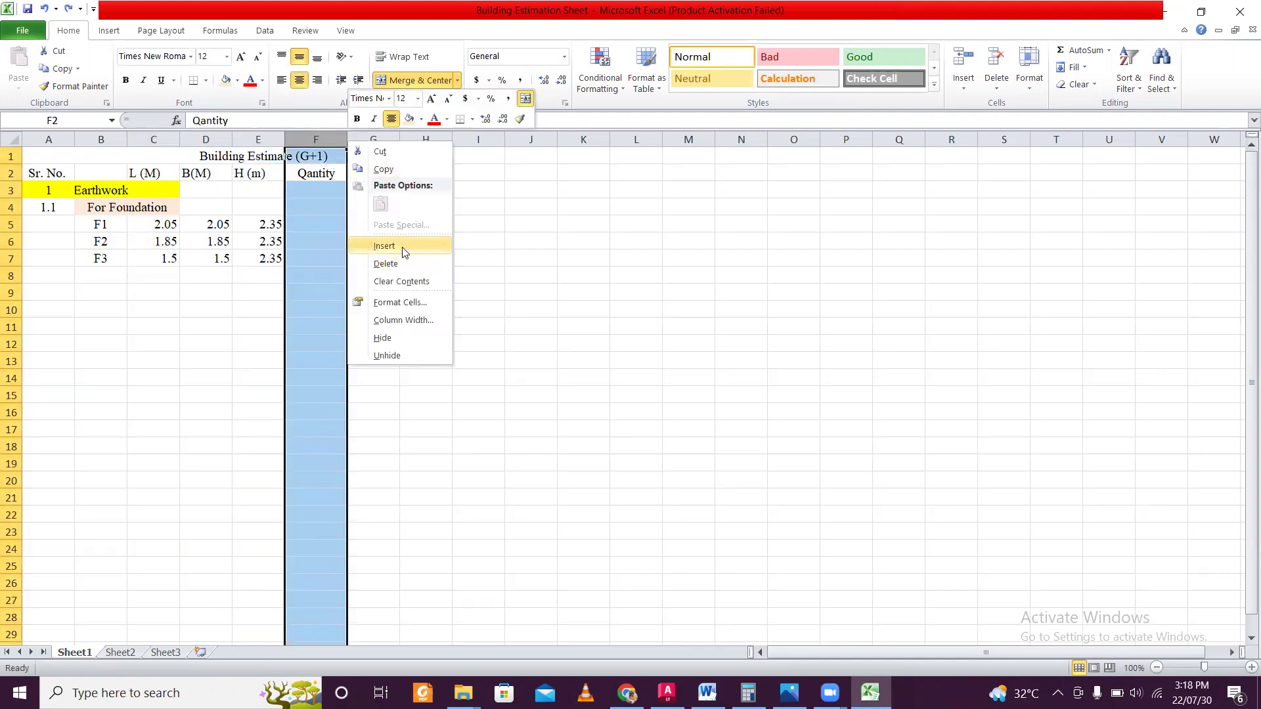
{"action": "left_click", "coordinate": [384, 246]}
{"action": "left_click", "coordinate": [325, 258]}
{"action": "left_click", "coordinate": [315, 189]}
{"action": "left_click", "coordinate": [316, 173]}
{"action": "type", "text": "No."}
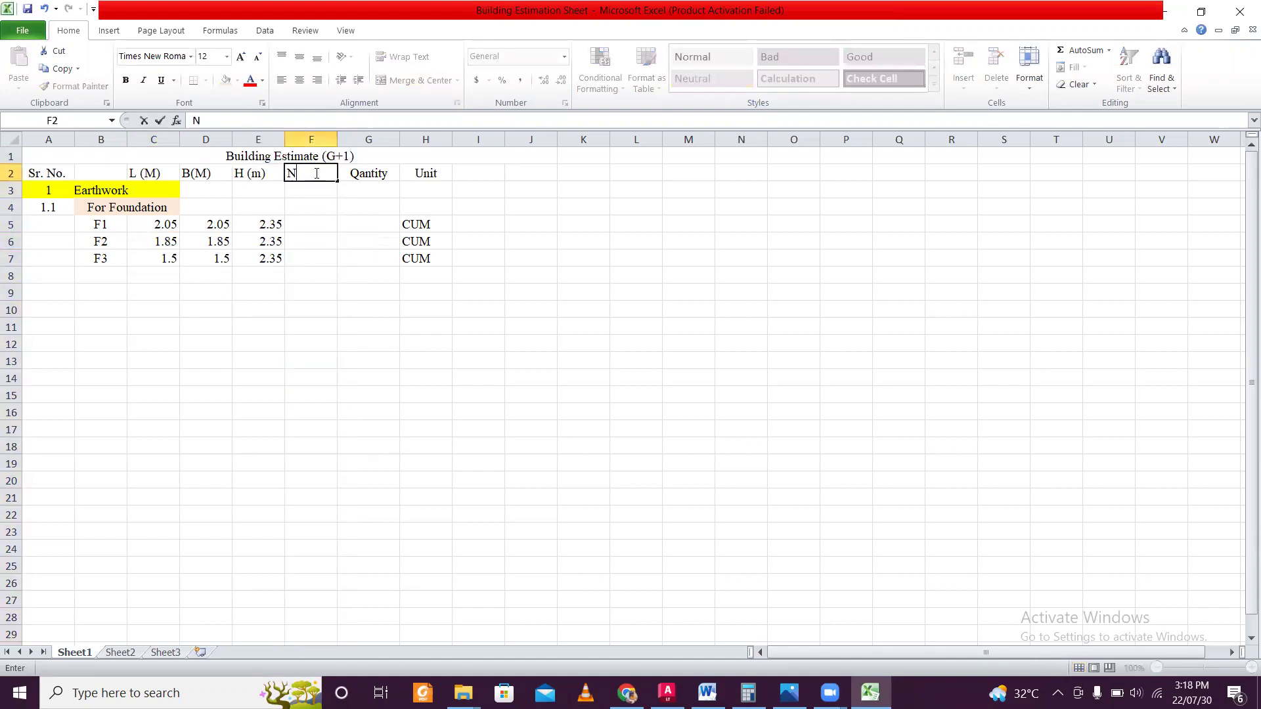
{"action": "left_click", "coordinate": [362, 295]}
Step: Centre the No. heading in its cell horizontally and vertically, and narrow column F slightly
{"action": "left_click", "coordinate": [321, 170]}
{"action": "left_click", "coordinate": [298, 79]}
{"action": "left_click", "coordinate": [298, 57]}
{"action": "left_click_drag", "start_coordinate": [336, 136], "coordinate": [325, 136]}
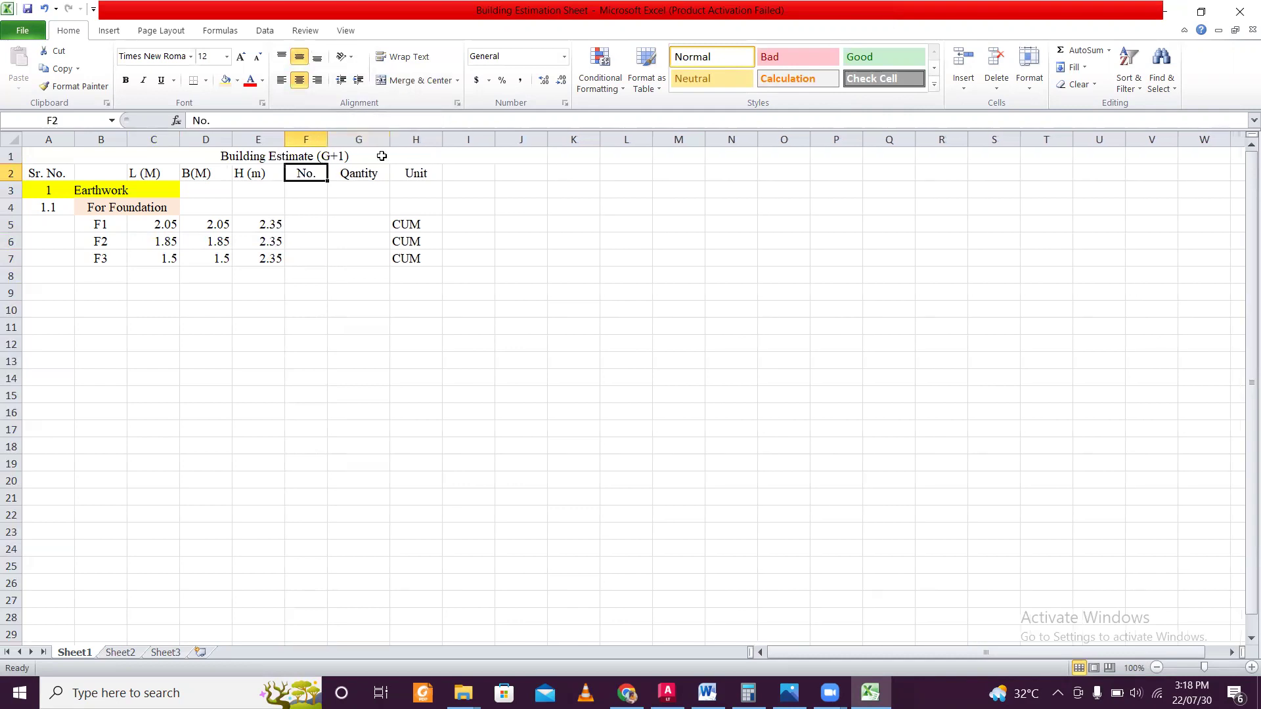
{"action": "left_click", "coordinate": [369, 256]}
Step: Count the F1 footings in AutoCAD's footing layout and enter 5 in cell F5 of the Excel sheet
{"action": "left_click", "coordinate": [305, 223]}
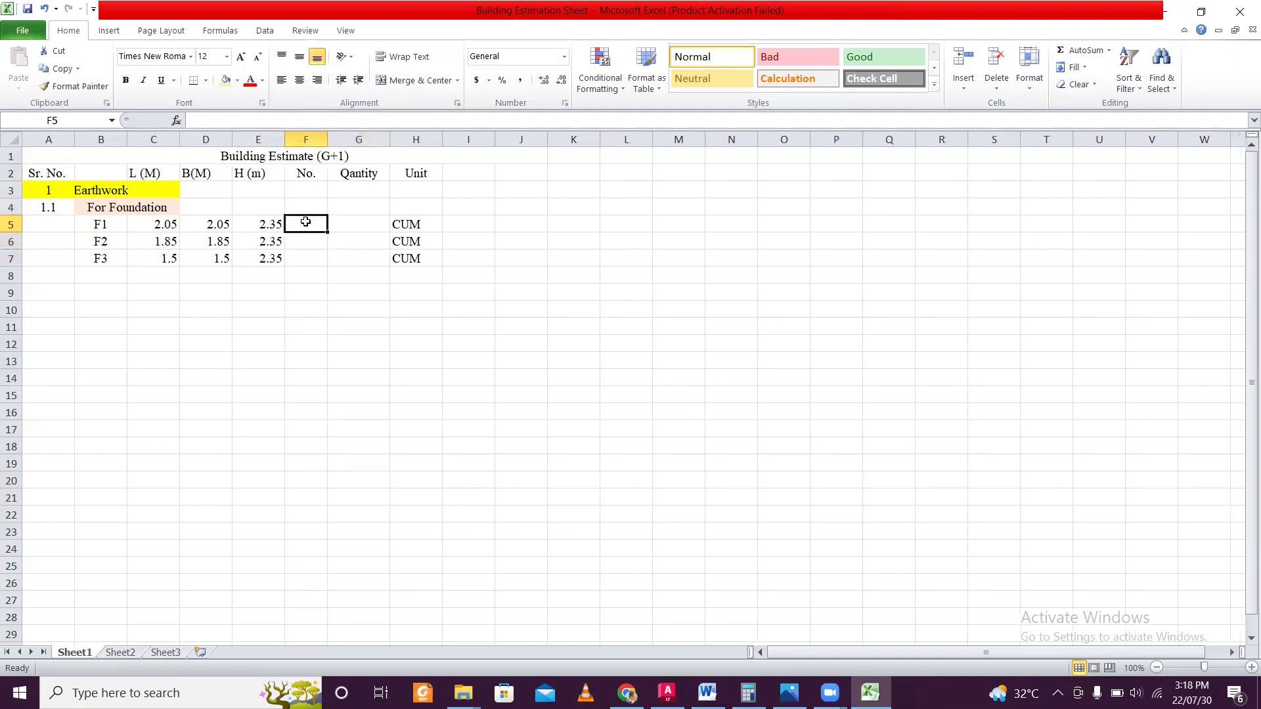
{"action": "left_click", "coordinate": [667, 693]}
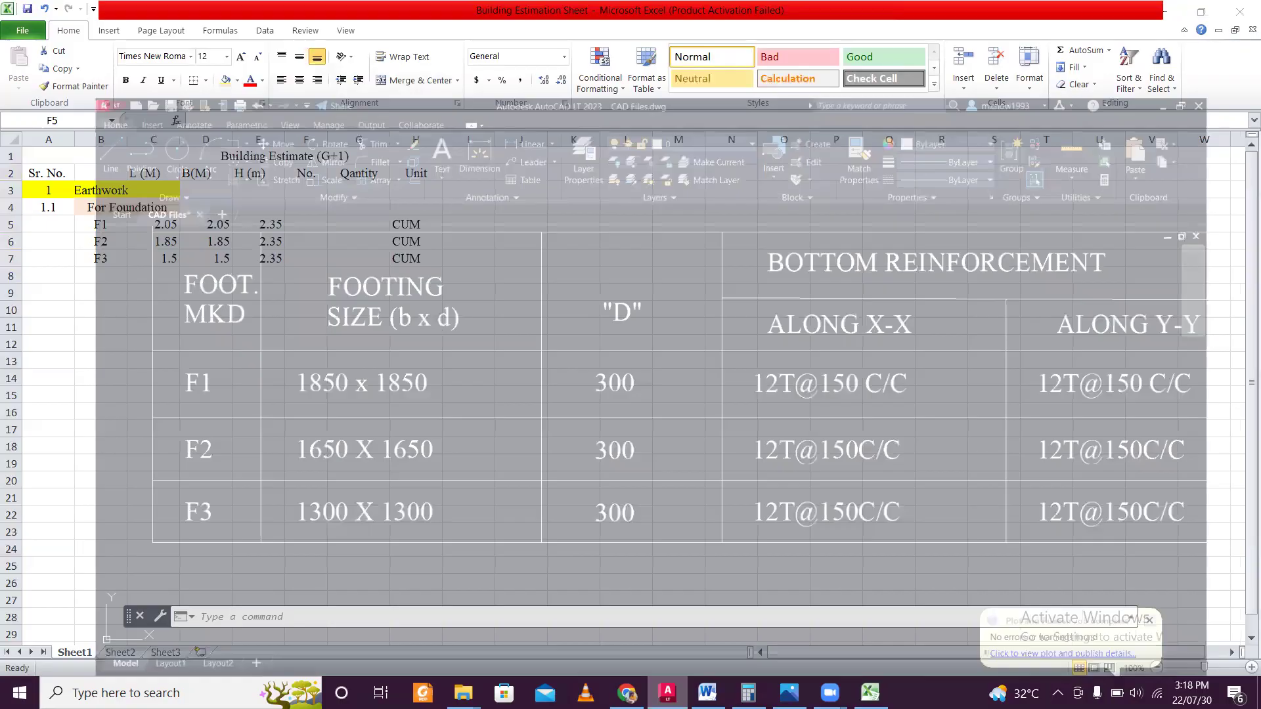
{"action": "scroll", "coordinate": [658, 350], "scroll_direction": "down", "scroll_amount": 2}
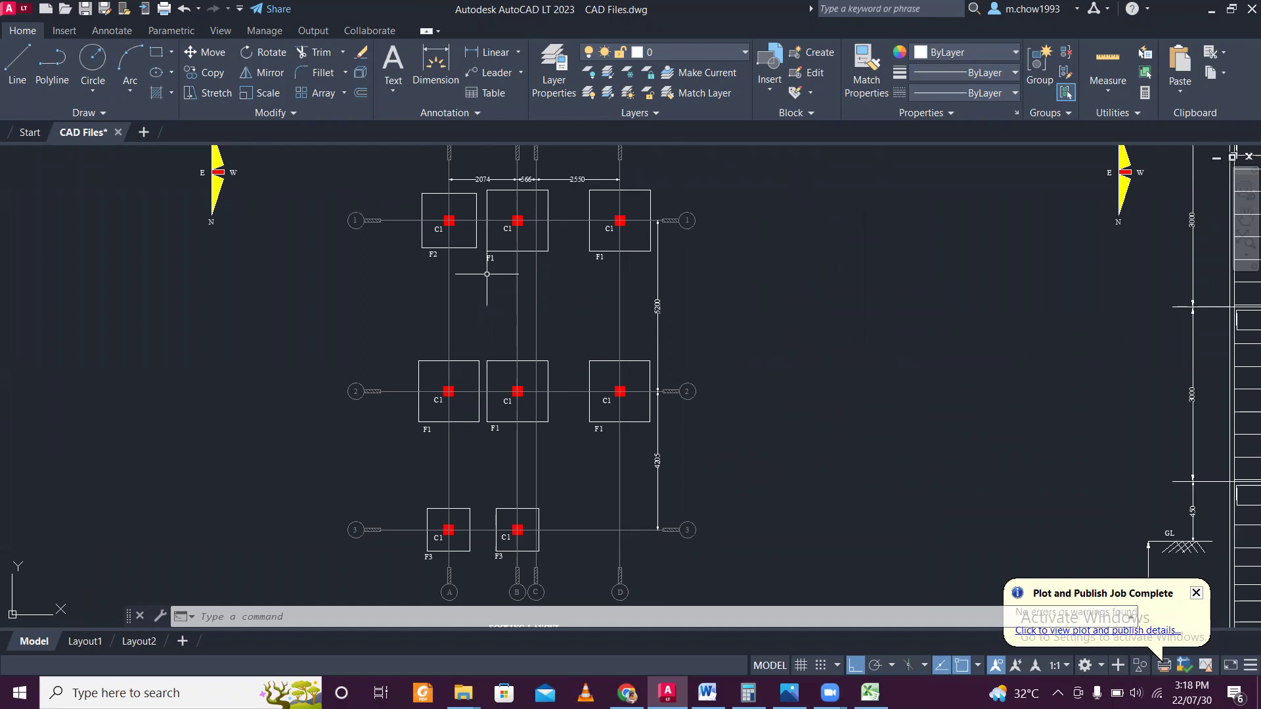
{"action": "scroll", "coordinate": [489, 269], "scroll_direction": "up", "scroll_amount": 2}
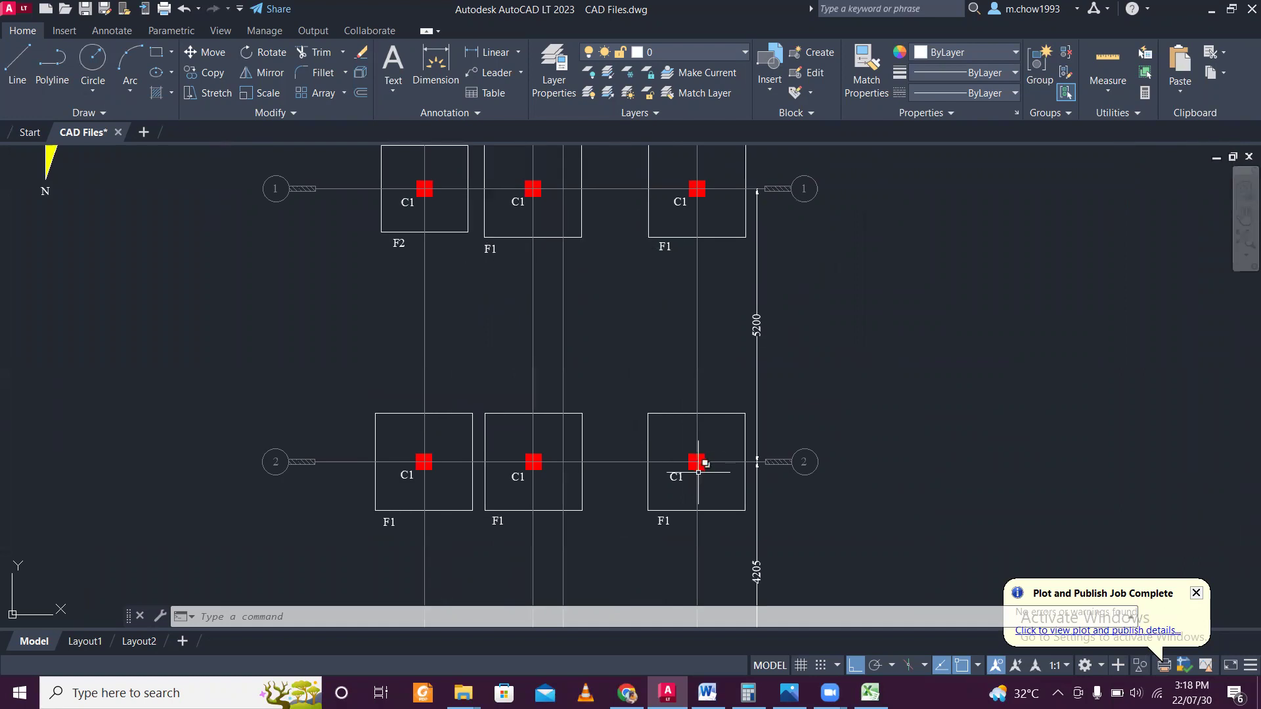
{"action": "scroll", "coordinate": [417, 406], "scroll_direction": "down", "scroll_amount": 3}
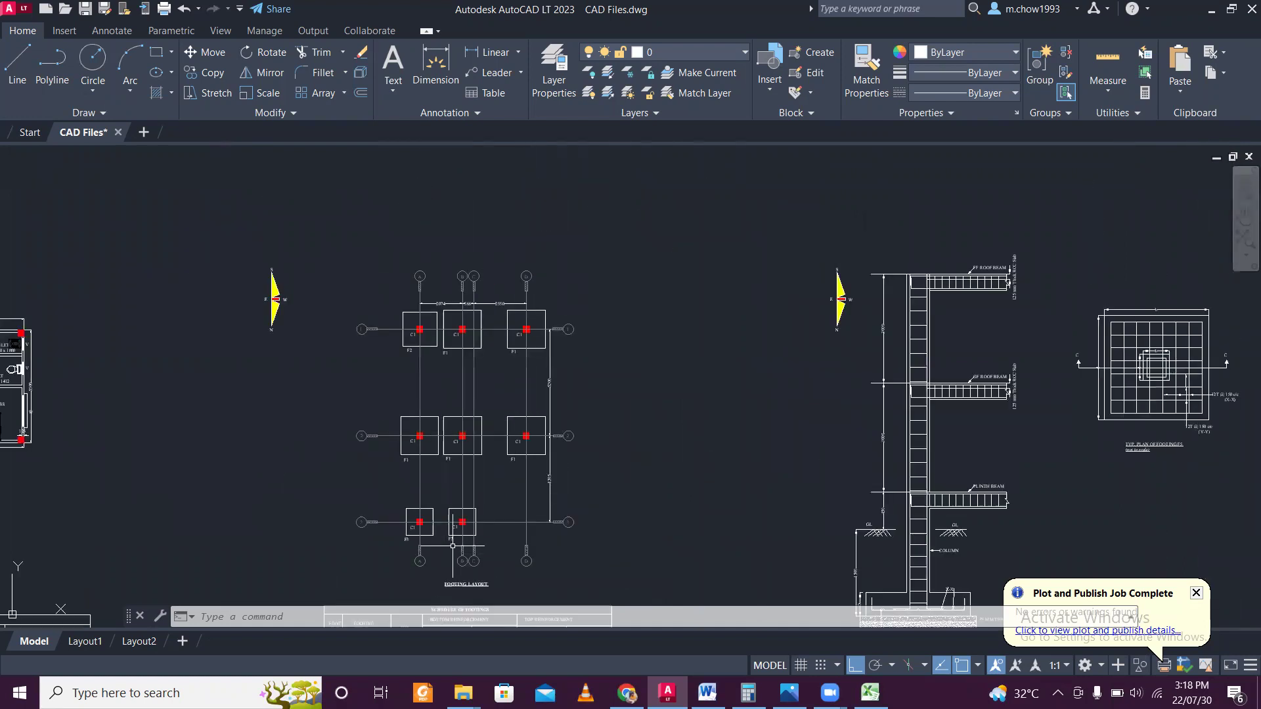
{"action": "scroll", "coordinate": [456, 535], "scroll_direction": "up", "scroll_amount": 3}
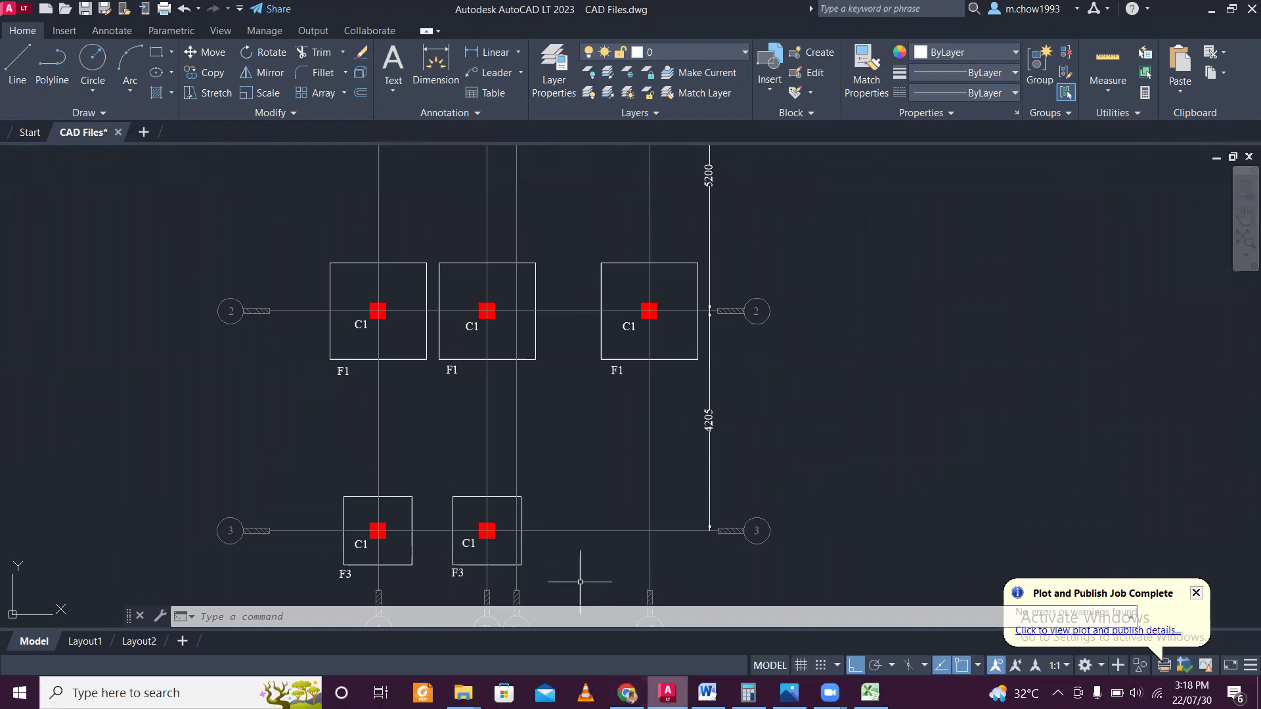
{"action": "key", "text": "alt+Tab"}
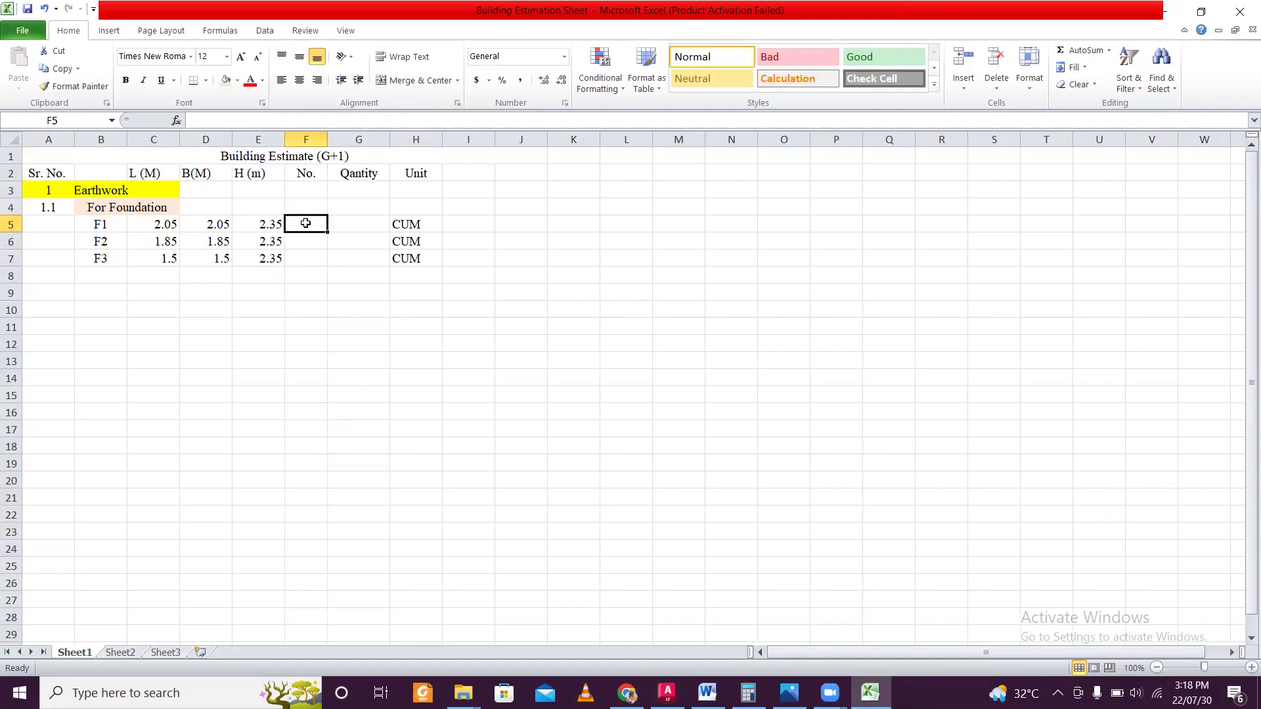
{"action": "type", "text": "5"}
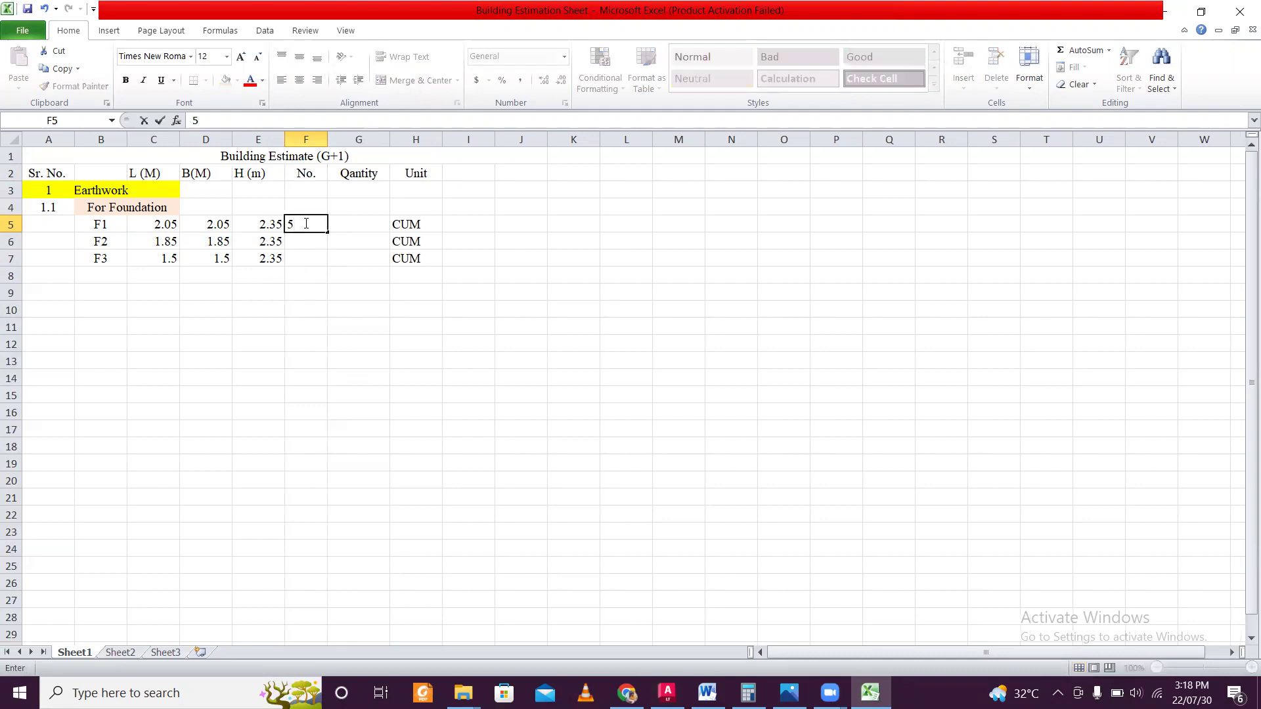
{"action": "left_click", "coordinate": [419, 307]}
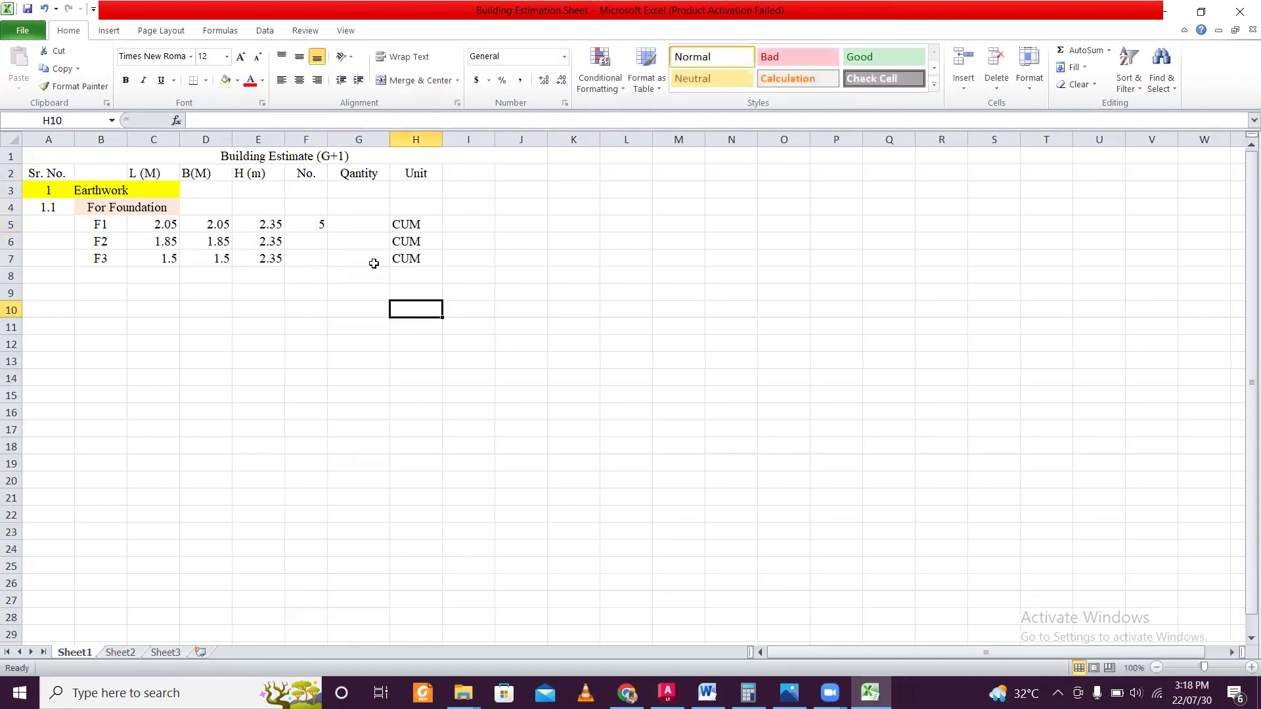
Step: Centre the contents of the whole No. column horizontally
{"action": "left_click", "coordinate": [306, 139]}
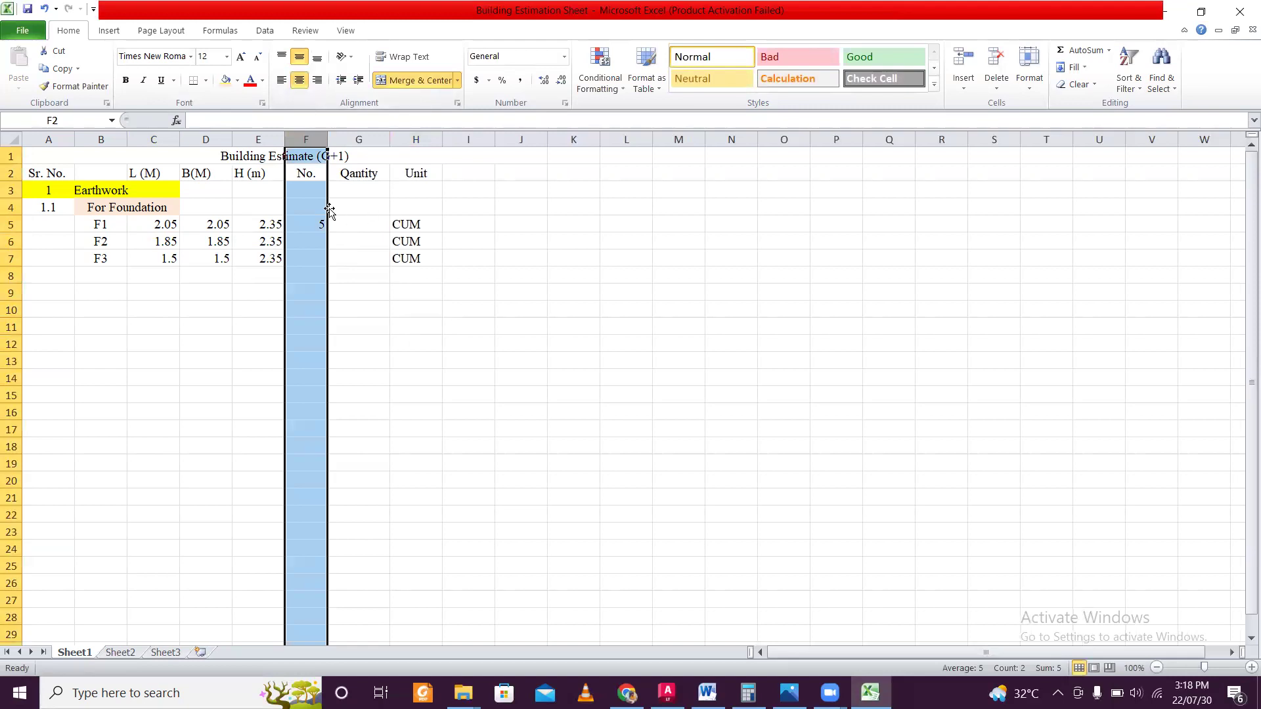
{"action": "left_click", "coordinate": [299, 79]}
{"action": "left_click", "coordinate": [300, 79]}
{"action": "left_click", "coordinate": [407, 302]}
{"action": "left_click", "coordinate": [346, 260]}
Step: Count the F2 footings in AutoCAD's footing layout and enter 1 in cell F6 of the Excel sheet
{"action": "left_click", "coordinate": [320, 242]}
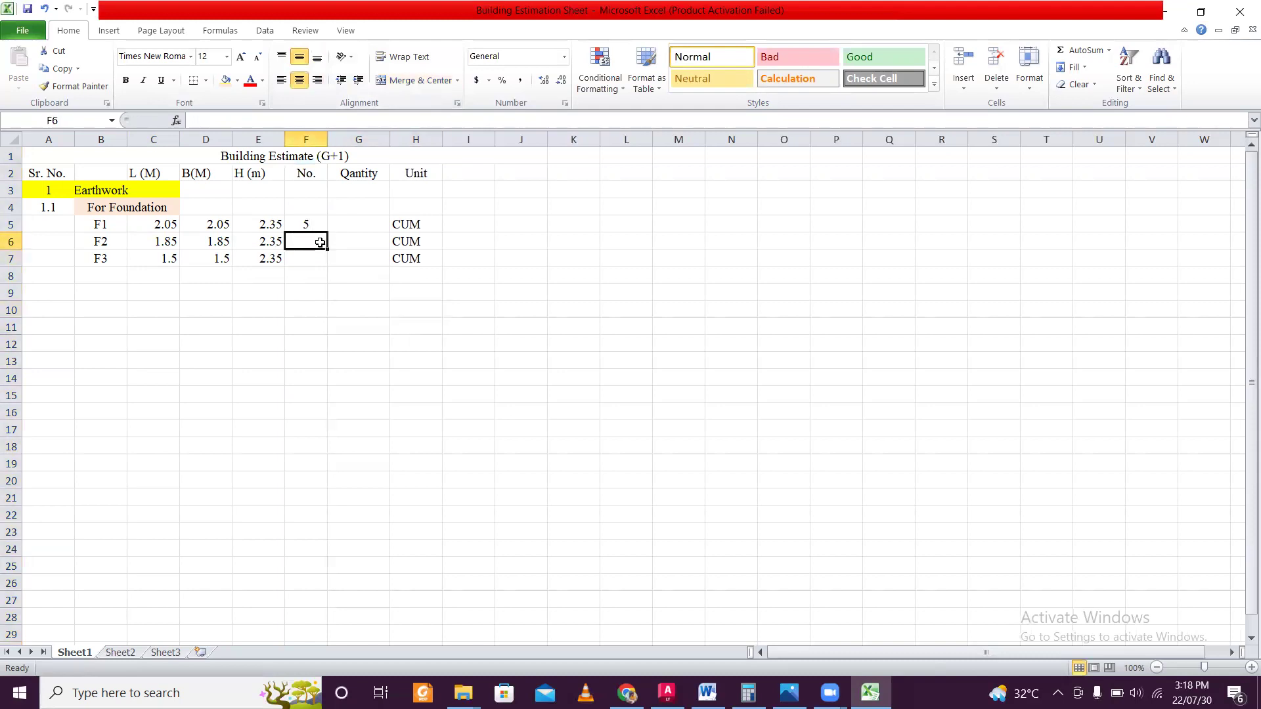
{"action": "left_click", "coordinate": [667, 693]}
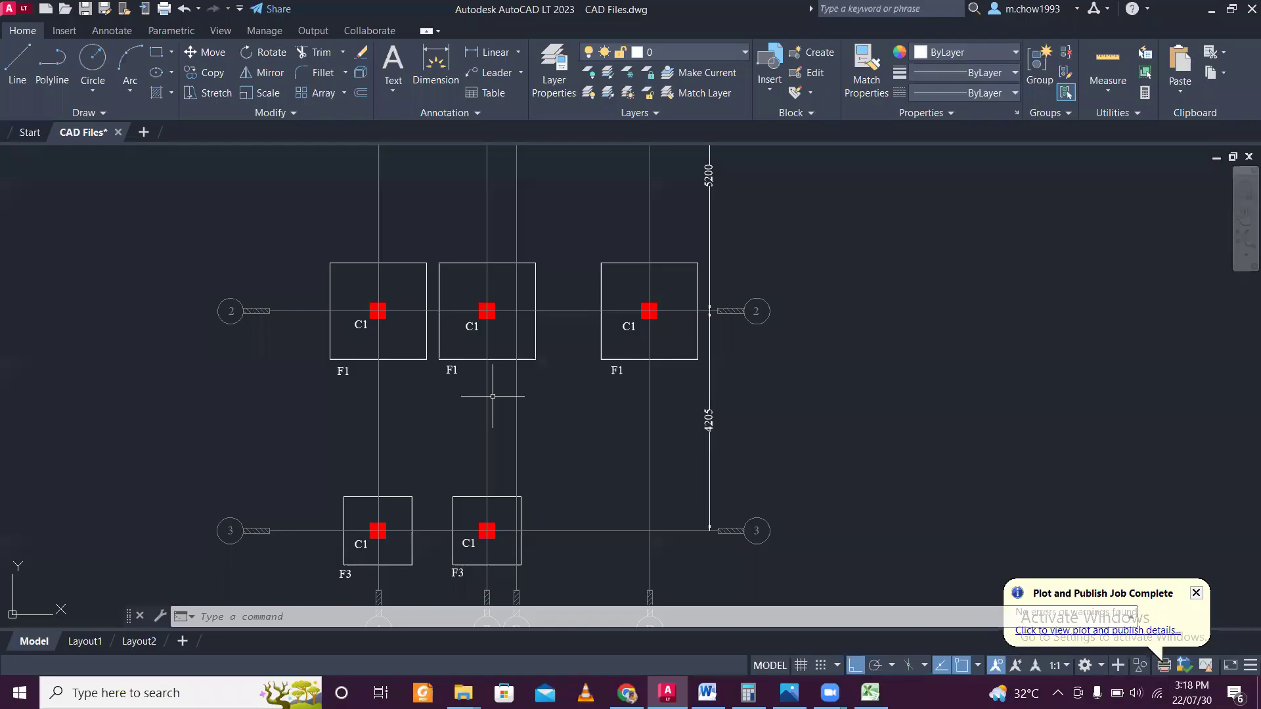
{"action": "scroll", "coordinate": [493, 396], "scroll_direction": "down", "scroll_amount": 3}
{"action": "scroll", "coordinate": [499, 302], "scroll_direction": "up", "scroll_amount": 6}
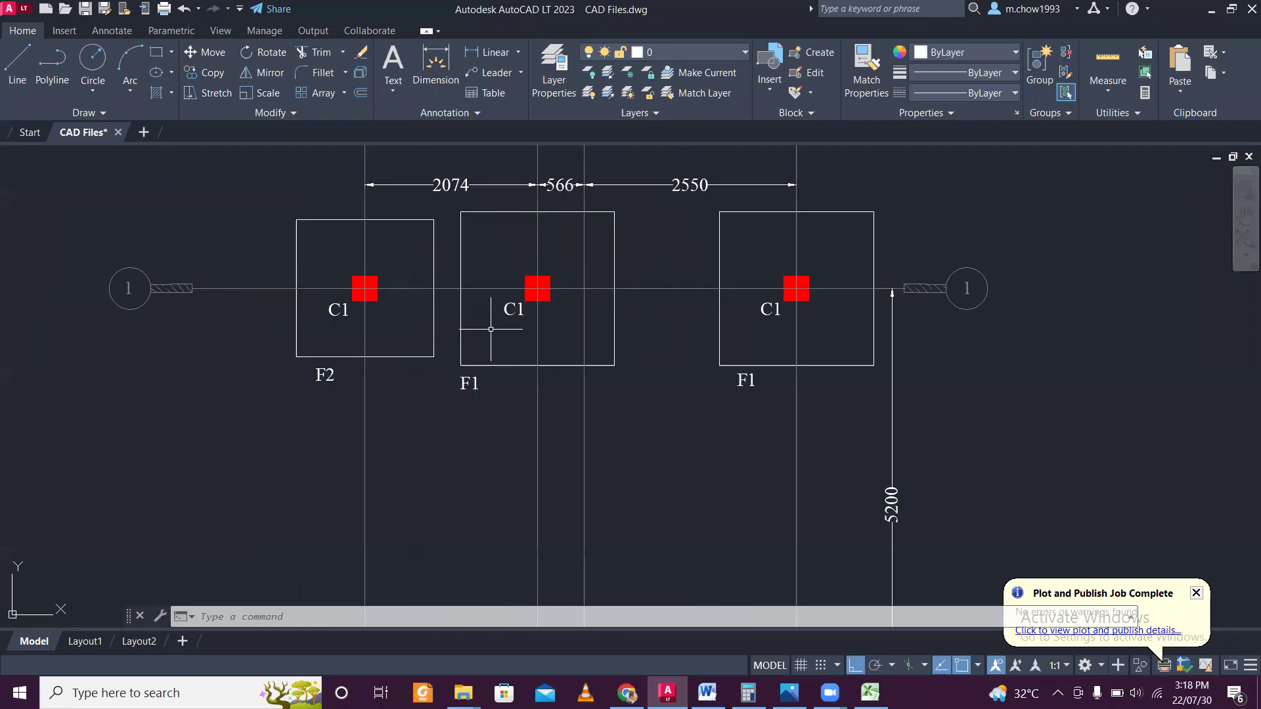
{"action": "scroll", "coordinate": [591, 267], "scroll_direction": "down", "scroll_amount": 4}
{"action": "scroll", "coordinate": [473, 398], "scroll_direction": "up", "scroll_amount": 3}
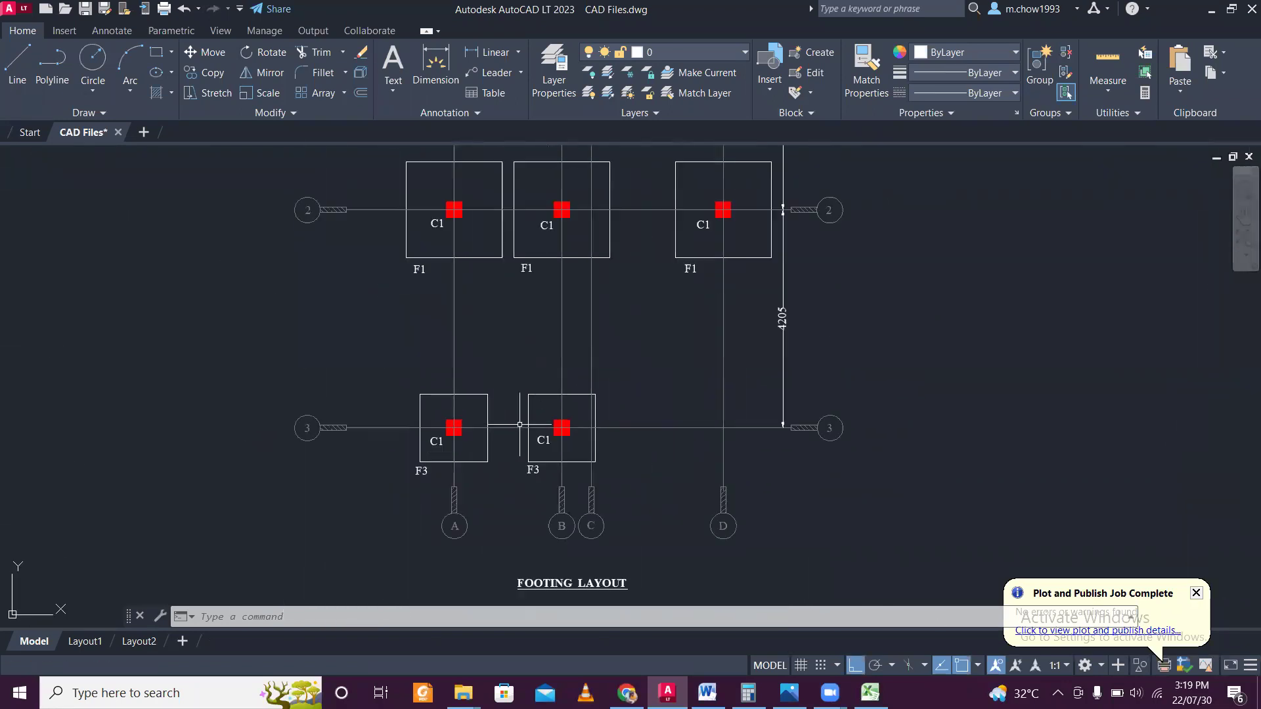
{"action": "mouse_move", "coordinate": [474, 398]}
{"action": "left_mouse_down"}
{"action": "mouse_move", "coordinate": [466, 591]}
{"action": "mouse_move", "coordinate": [463, 473]}
{"action": "left_mouse_up"}
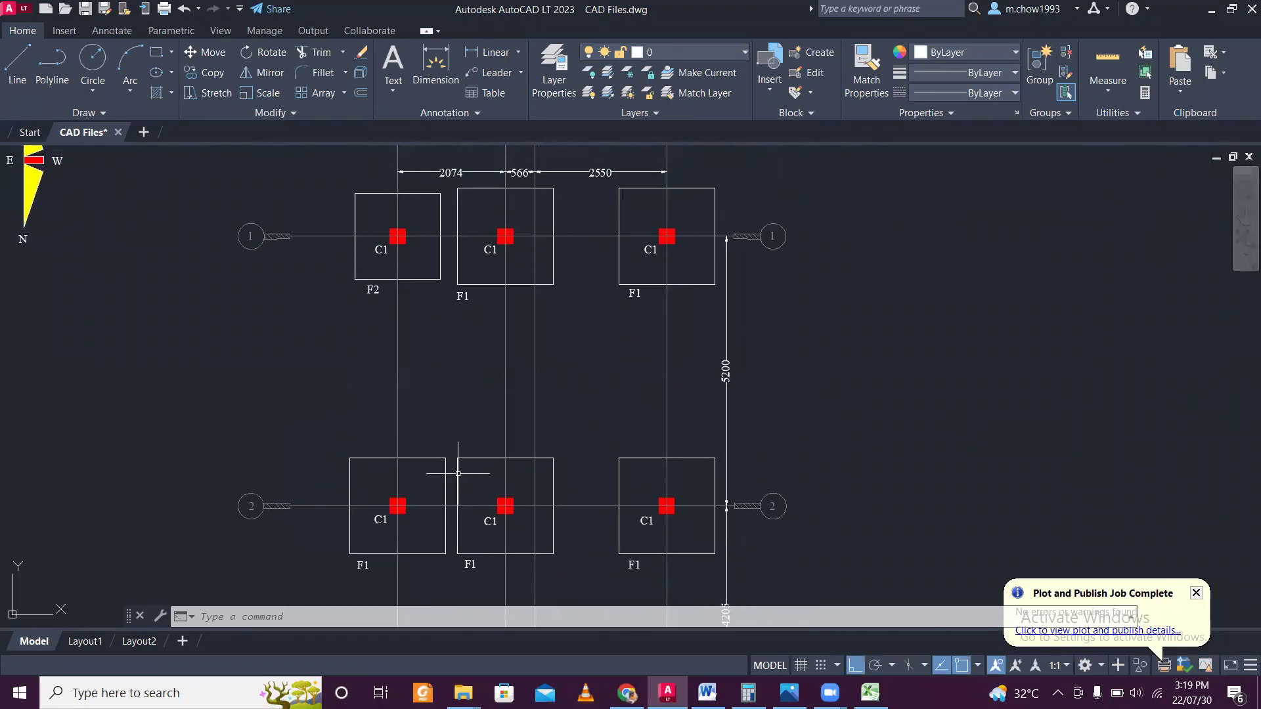
{"action": "scroll", "coordinate": [384, 257], "scroll_direction": "up", "scroll_amount": 2}
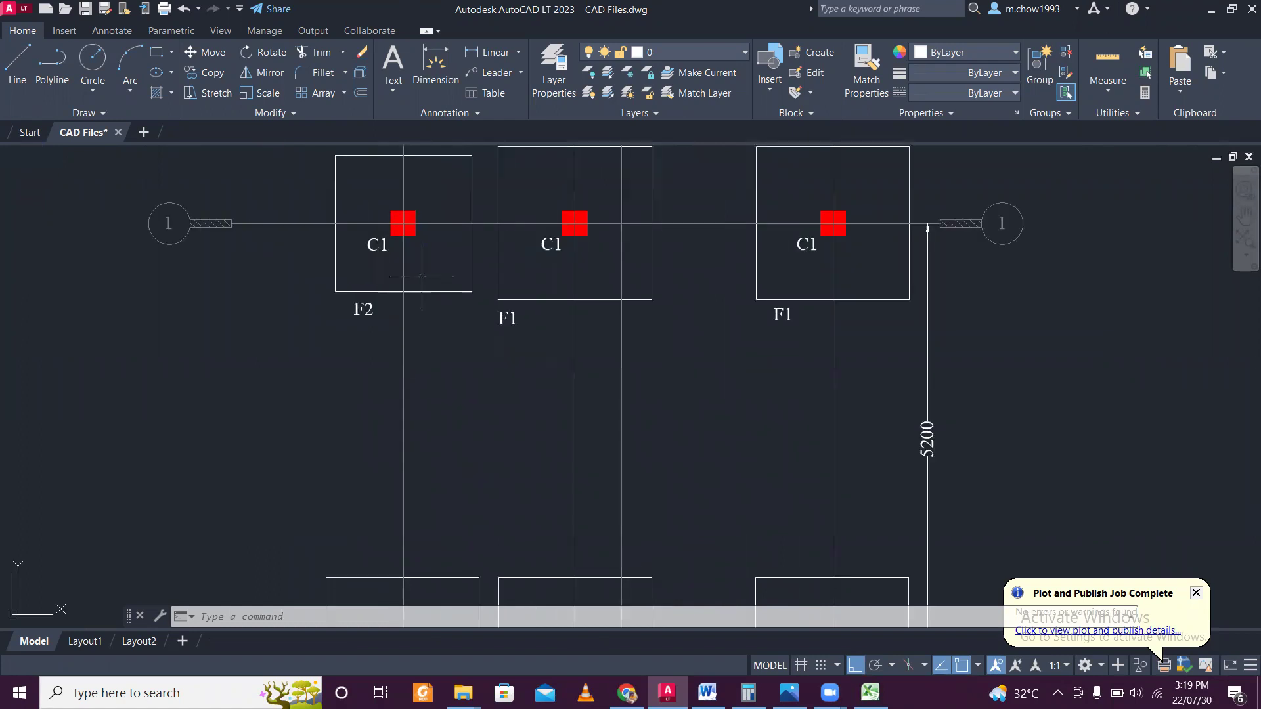
{"action": "scroll", "coordinate": [418, 278], "scroll_direction": "down", "scroll_amount": 2}
{"action": "scroll", "coordinate": [475, 409], "scroll_direction": "down", "scroll_amount": 1}
{"action": "scroll", "coordinate": [377, 406], "scroll_direction": "up", "scroll_amount": 2}
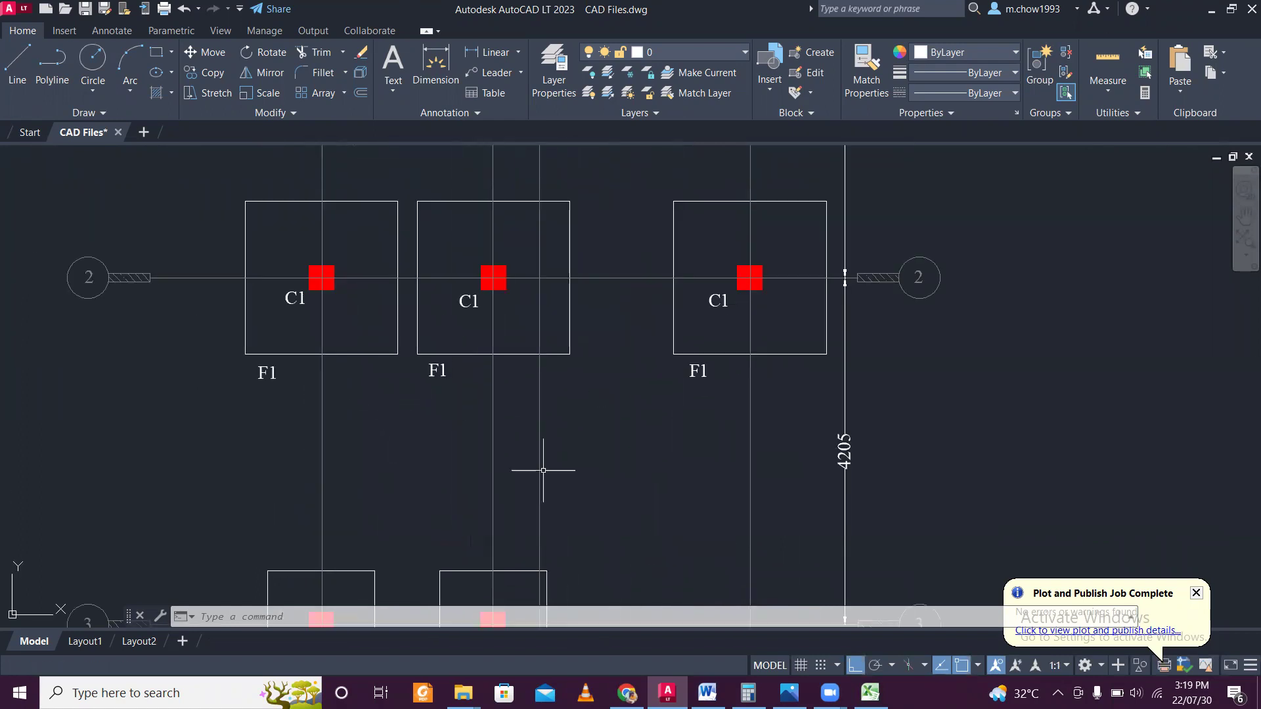
{"action": "left_click_drag", "start_coordinate": [544, 484], "coordinate": [505, 443]}
{"action": "scroll", "coordinate": [505, 443], "scroll_direction": "down", "scroll_amount": 2}
{"action": "scroll", "coordinate": [479, 366], "scroll_direction": "down", "scroll_amount": 1}
{"action": "left_click_drag", "start_coordinate": [549, 360], "coordinate": [613, 582]}
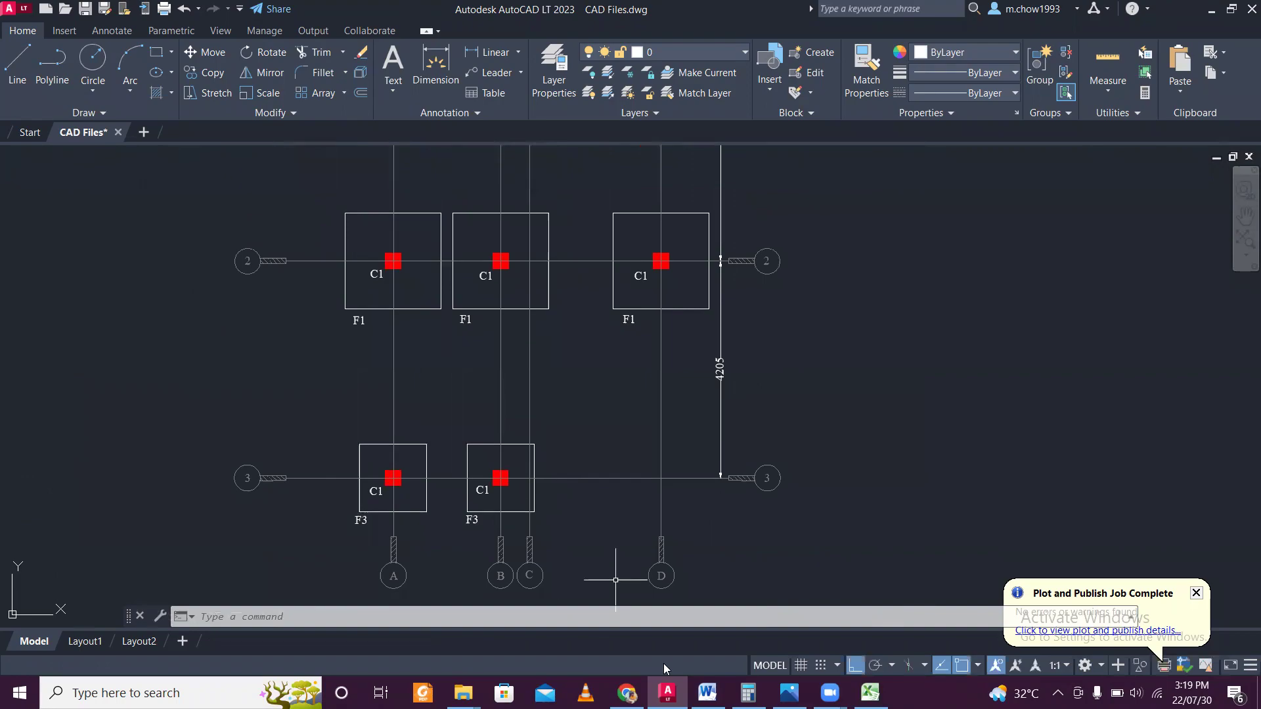
{"action": "key", "text": "alt+Tab"}
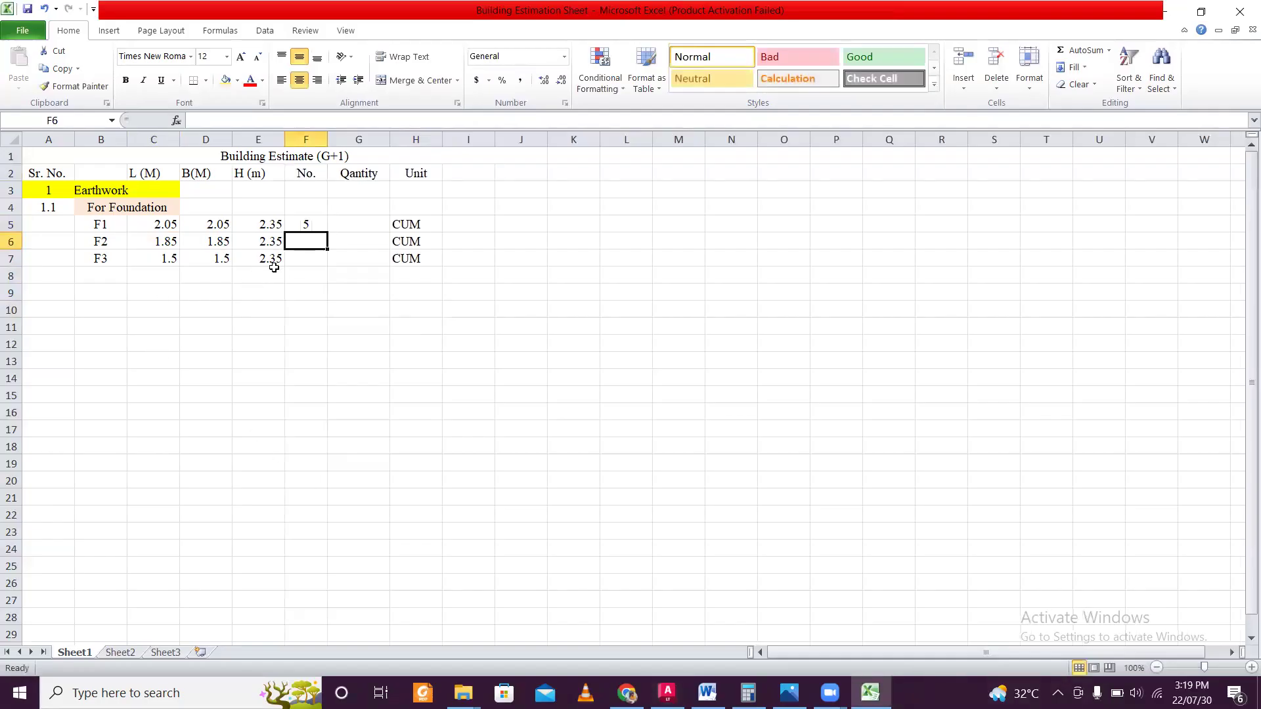
{"action": "type", "text": "1"}
Step: Count the F3 footings in AutoCAD's footing layout, enter 2 in cell F7 of the Excel sheet, and recheck the layout
{"action": "left_click", "coordinate": [310, 260]}
{"action": "key", "text": "alt+Tab"}
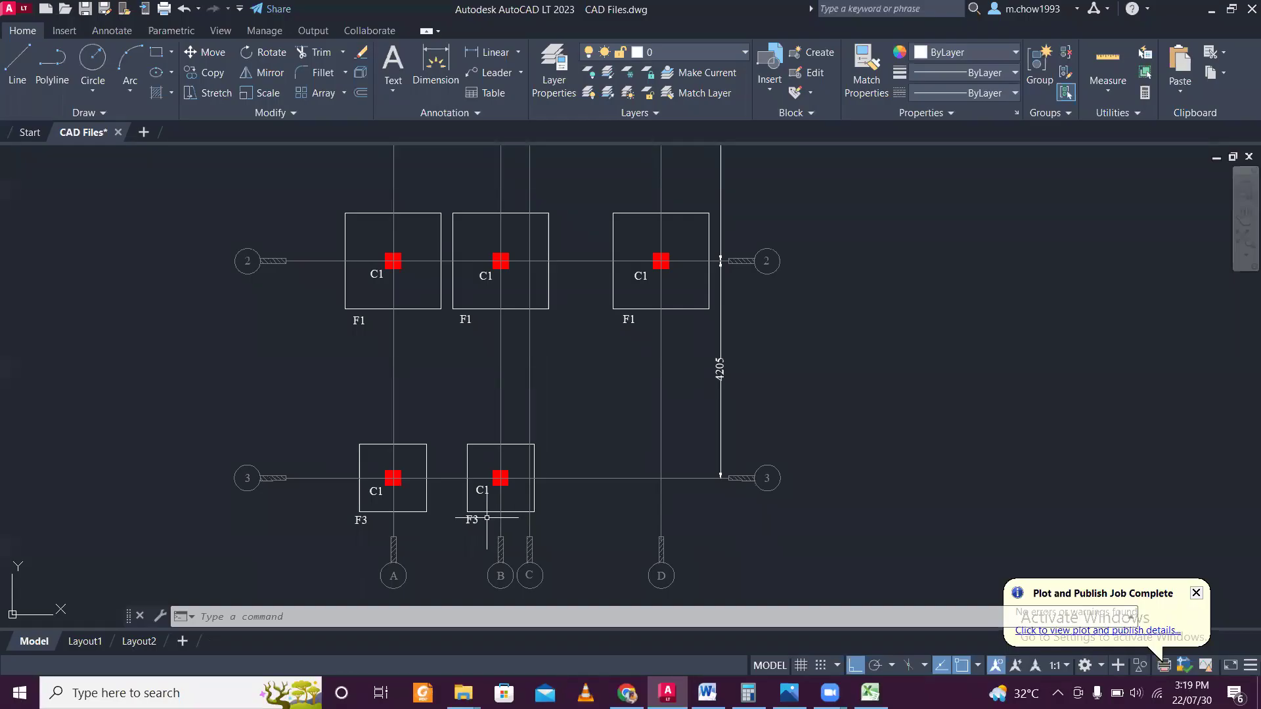
{"action": "mouse_move", "coordinate": [502, 478]}
{"action": "left_mouse_down"}
{"action": "mouse_move", "coordinate": [479, 563]}
{"action": "mouse_move", "coordinate": [595, 595]}
{"action": "left_mouse_up"}
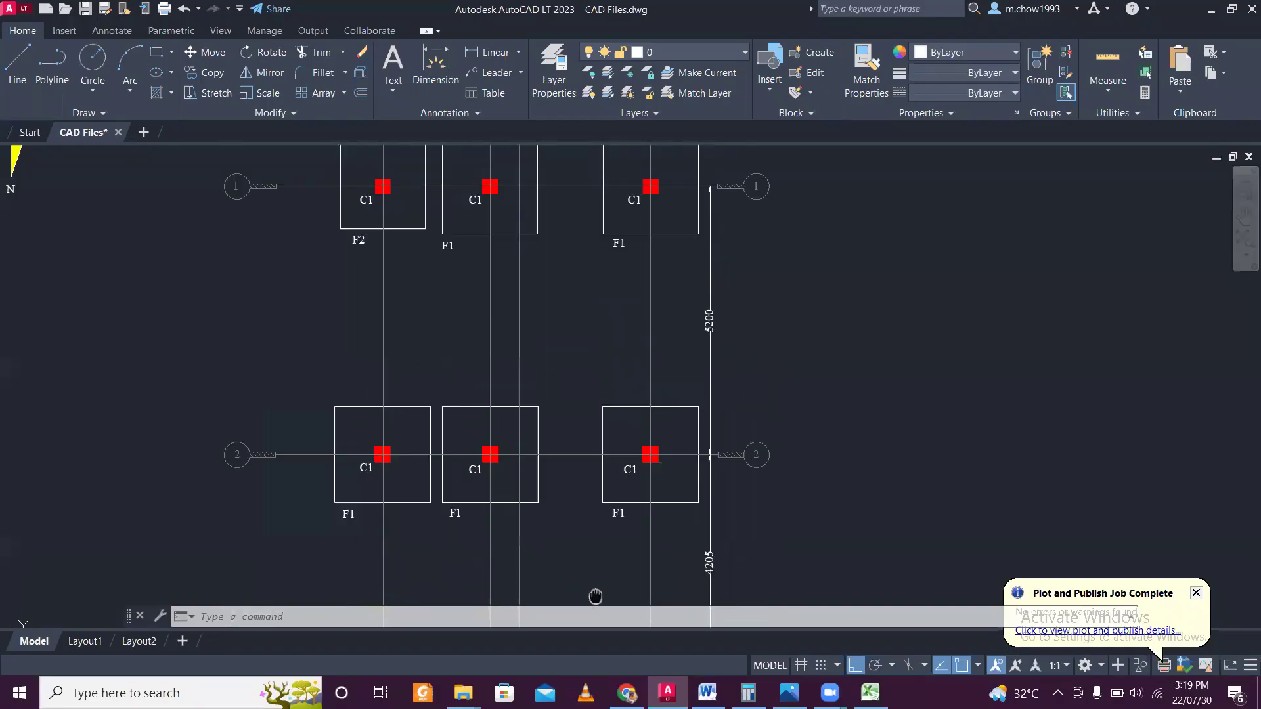
{"action": "mouse_move", "coordinate": [555, 459]}
{"action": "left_mouse_down"}
{"action": "mouse_move", "coordinate": [515, 389]}
{"action": "mouse_move", "coordinate": [487, 410]}
{"action": "mouse_move", "coordinate": [459, 394]}
{"action": "mouse_move", "coordinate": [493, 403]}
{"action": "mouse_move", "coordinate": [501, 388]}
{"action": "left_mouse_up"}
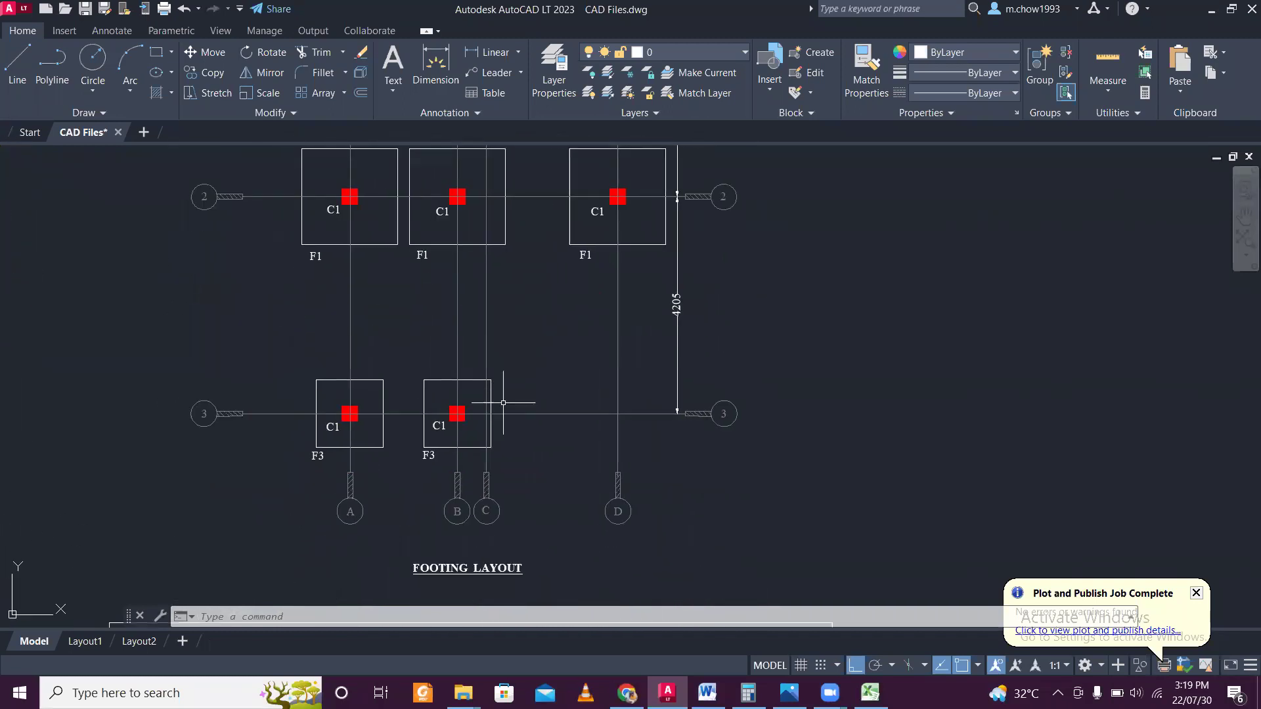
{"action": "key", "text": "alt+Tab"}
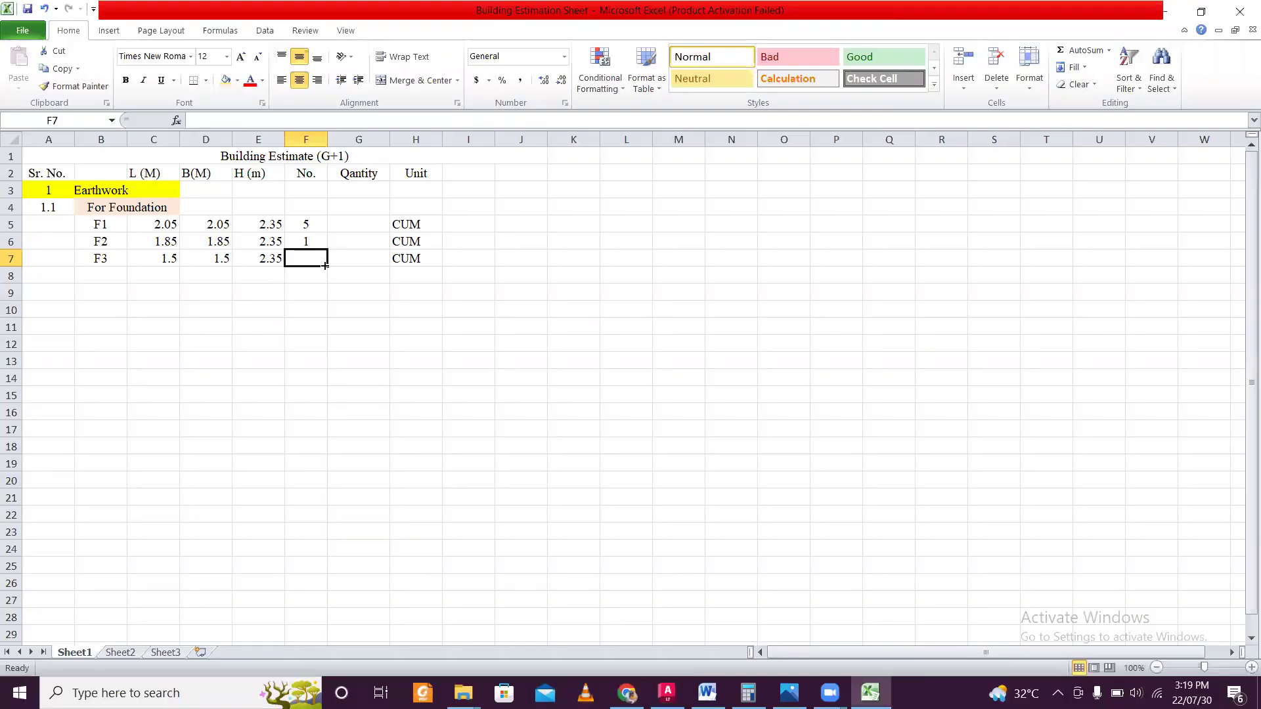
{"action": "type", "text": "2"}
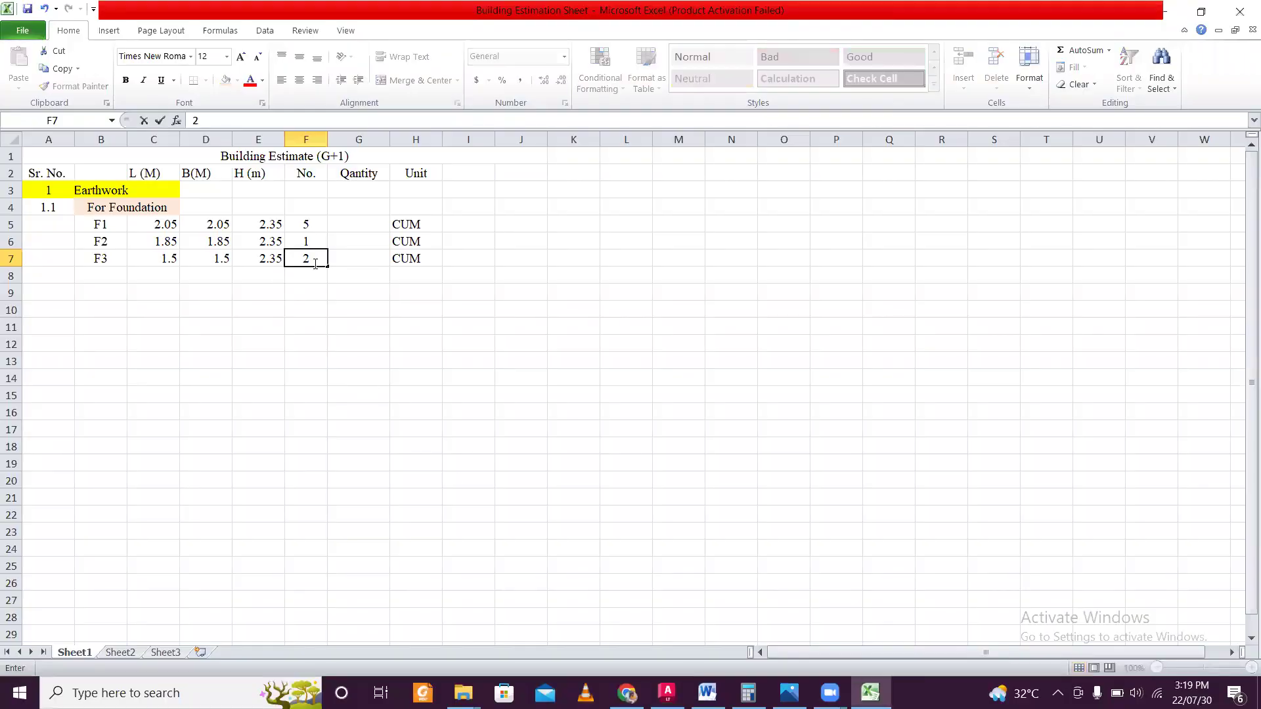
{"action": "left_click", "coordinate": [310, 291]}
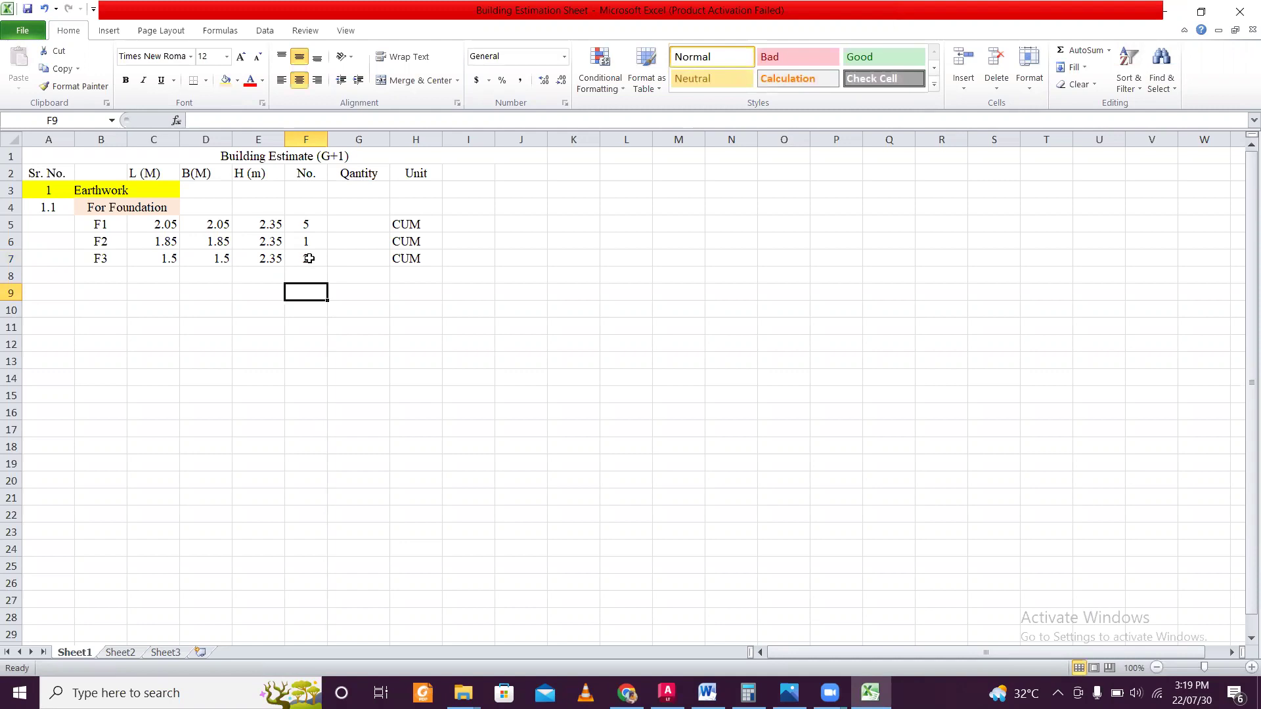
{"action": "left_click", "coordinate": [667, 692]}
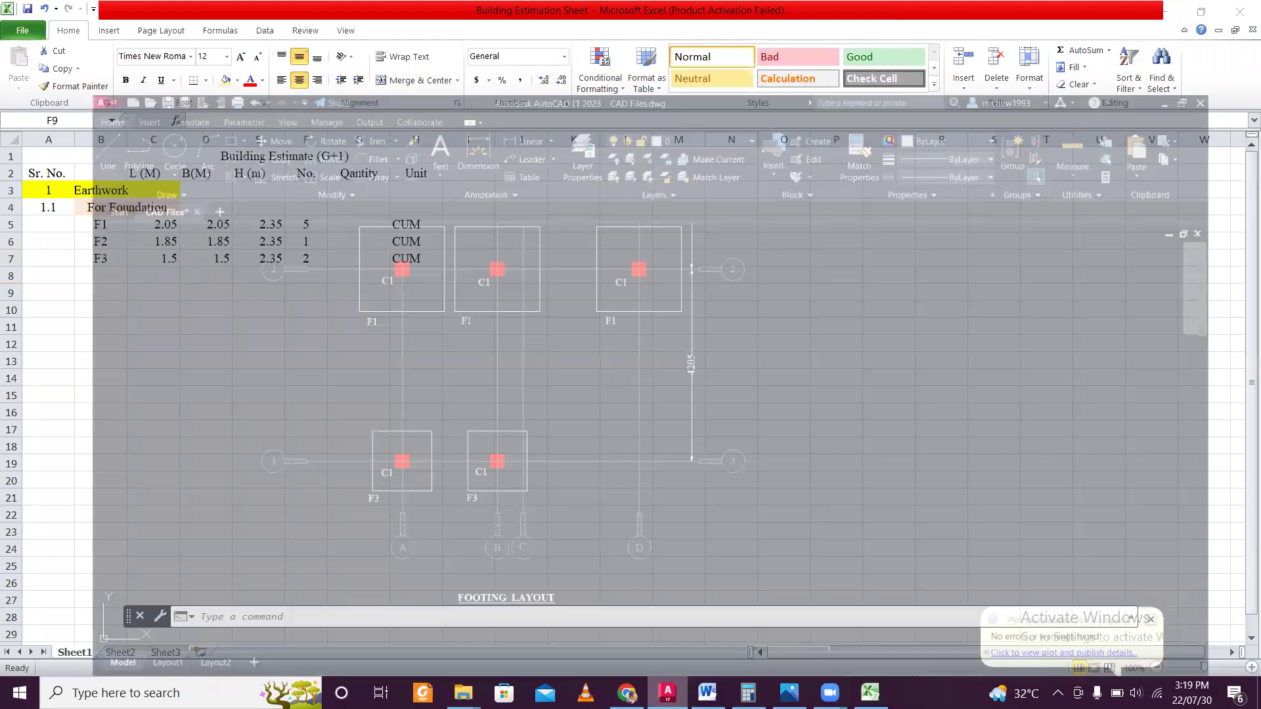
{"action": "scroll", "coordinate": [453, 407], "scroll_direction": "up", "scroll_amount": 2}
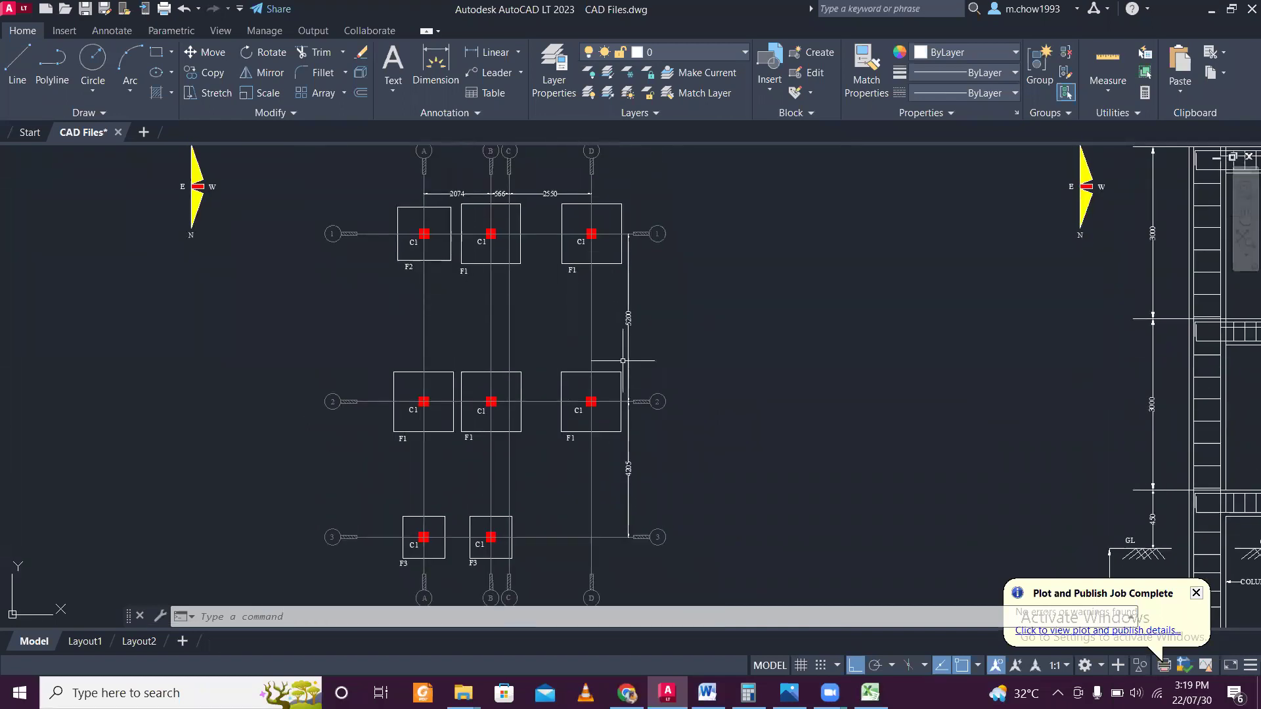
{"action": "key", "text": "alt+Tab"}
Step: Calculate the F1 earthwork quantity in cell G5 with the formula =C5*D5*E5*F5
{"action": "left_click", "coordinate": [355, 276]}
{"action": "left_click", "coordinate": [350, 219]}
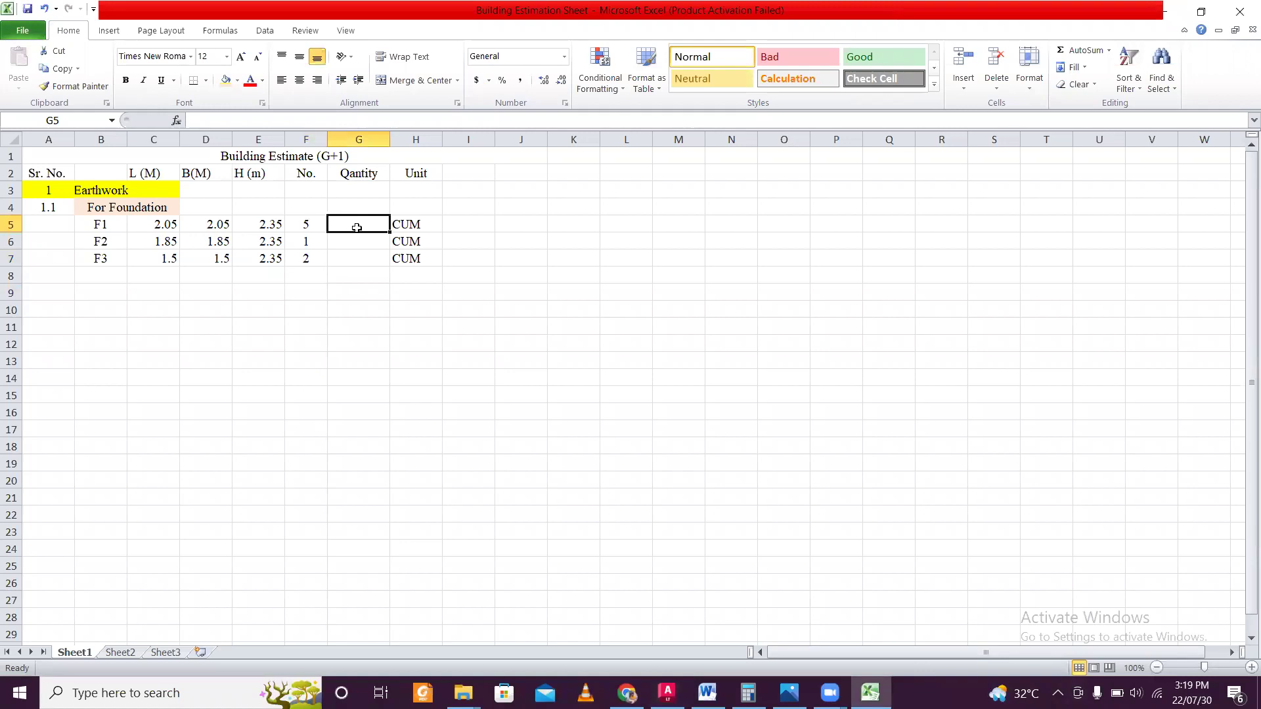
{"action": "type", "text": "="}
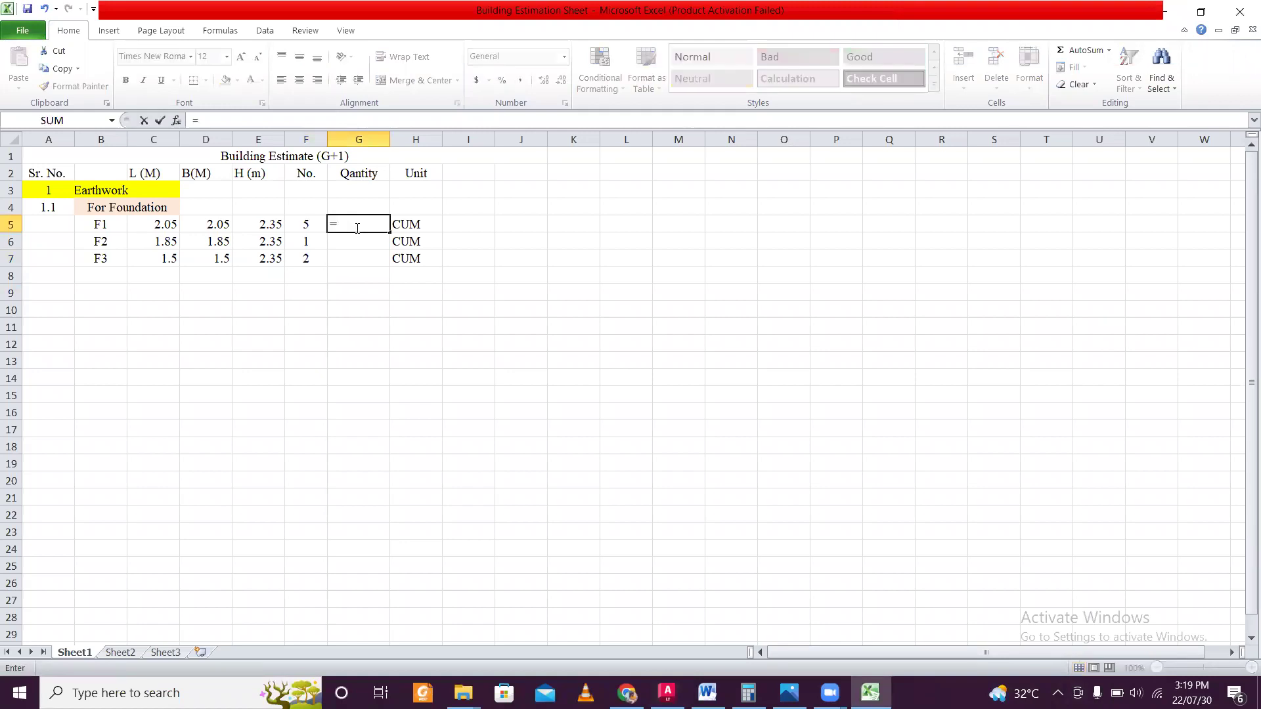
{"action": "left_click", "coordinate": [164, 225]}
{"action": "type", "text": "*"}
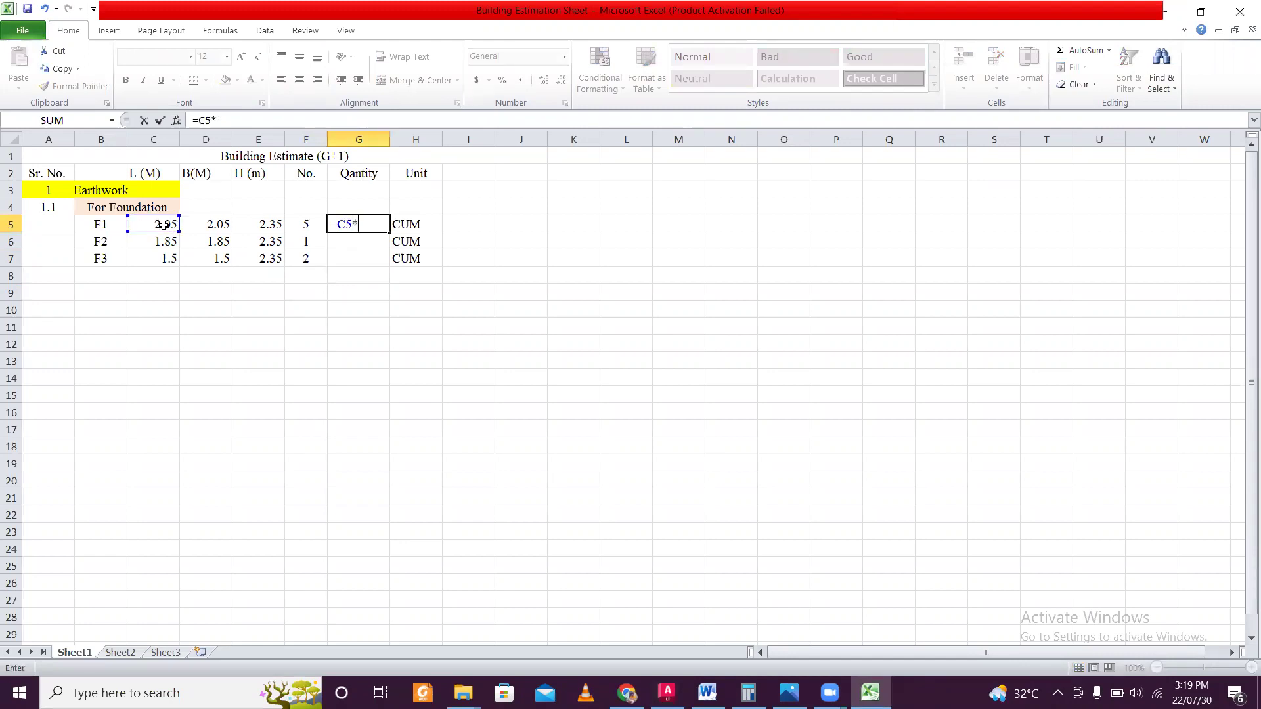
{"action": "left_click", "coordinate": [199, 228]}
{"action": "type", "text": "*"}
{"action": "left_click", "coordinate": [262, 224]}
{"action": "type", "text": "*"}
{"action": "left_click", "coordinate": [316, 227]}
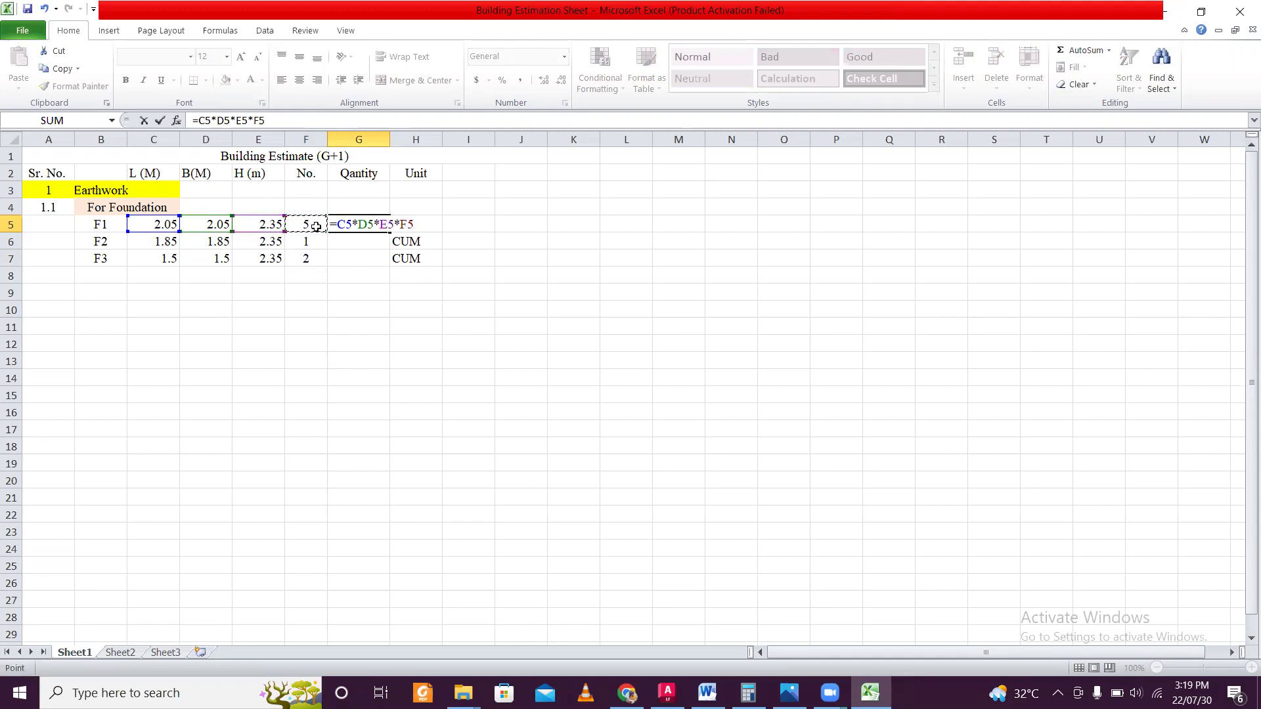
{"action": "key", "text": "Return"}
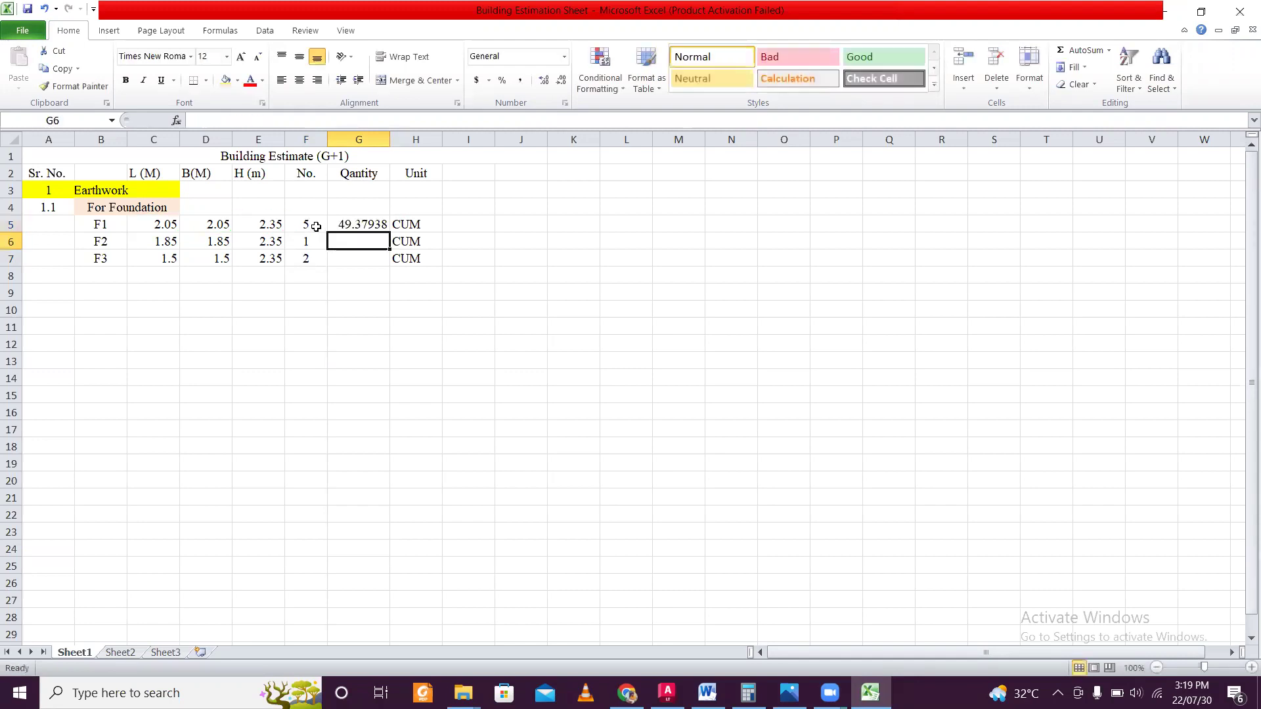
Step: Round the F1 quantity up to two decimals by changing the formula in G5 to =ROUNDUP(C5*D5*E5*F5,2)
{"action": "left_click", "coordinate": [353, 222]}
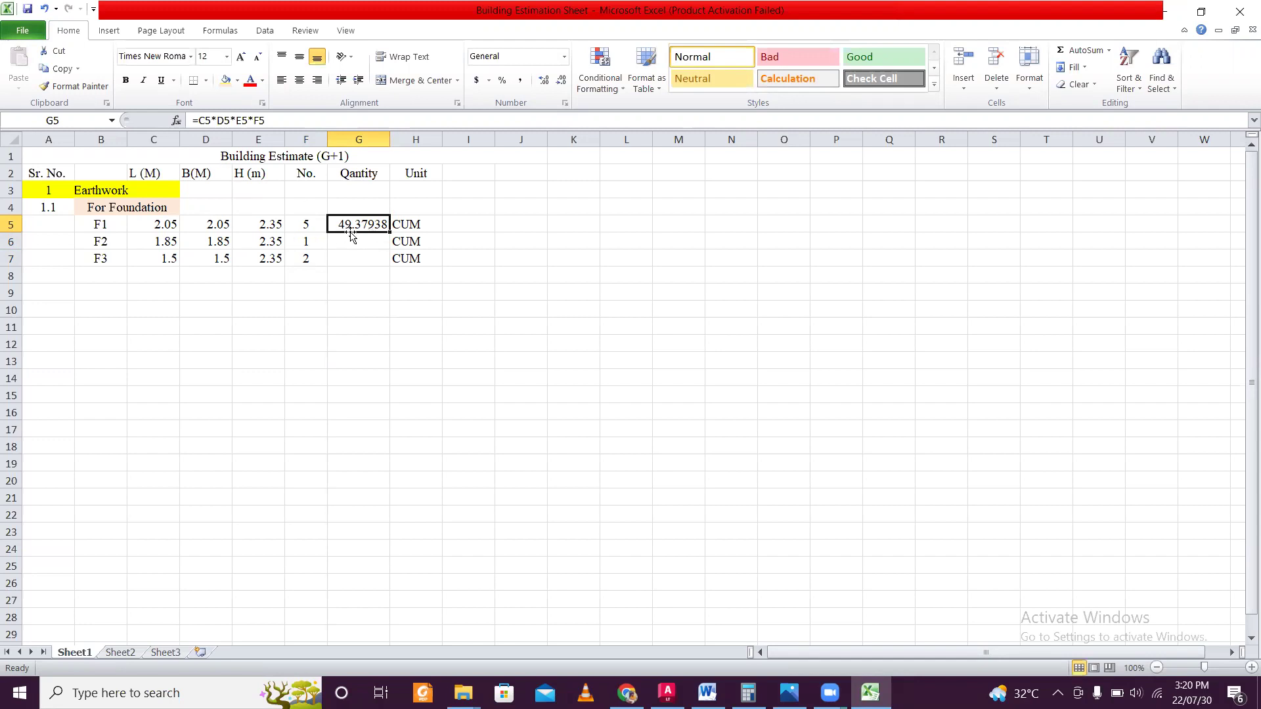
{"action": "left_click", "coordinate": [200, 120]}
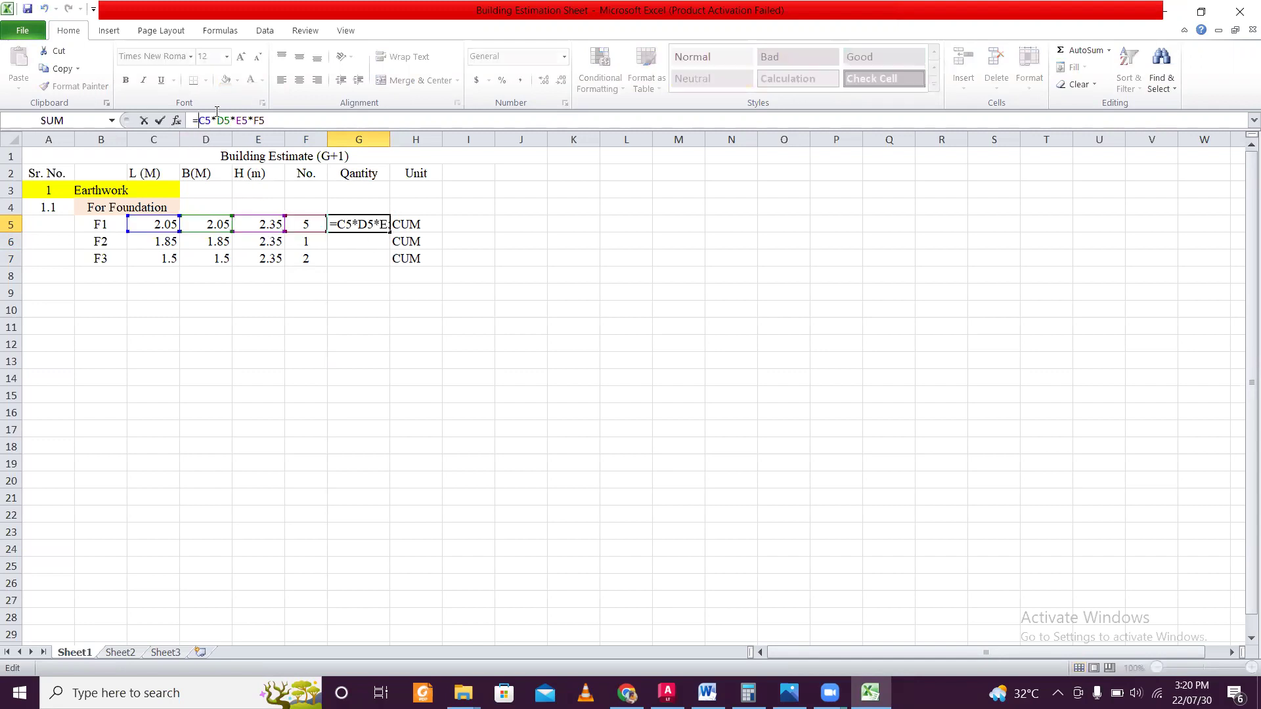
{"action": "type", "text": "Ro"}
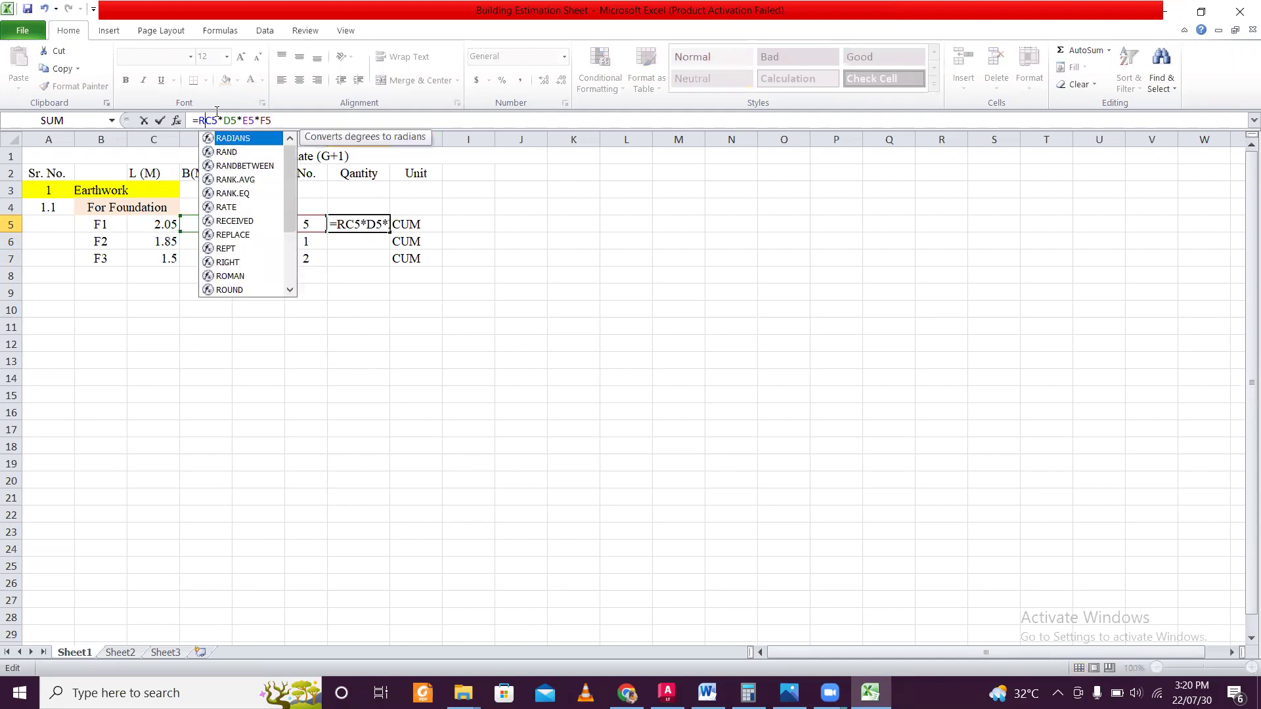
{"action": "type", "text": "un"}
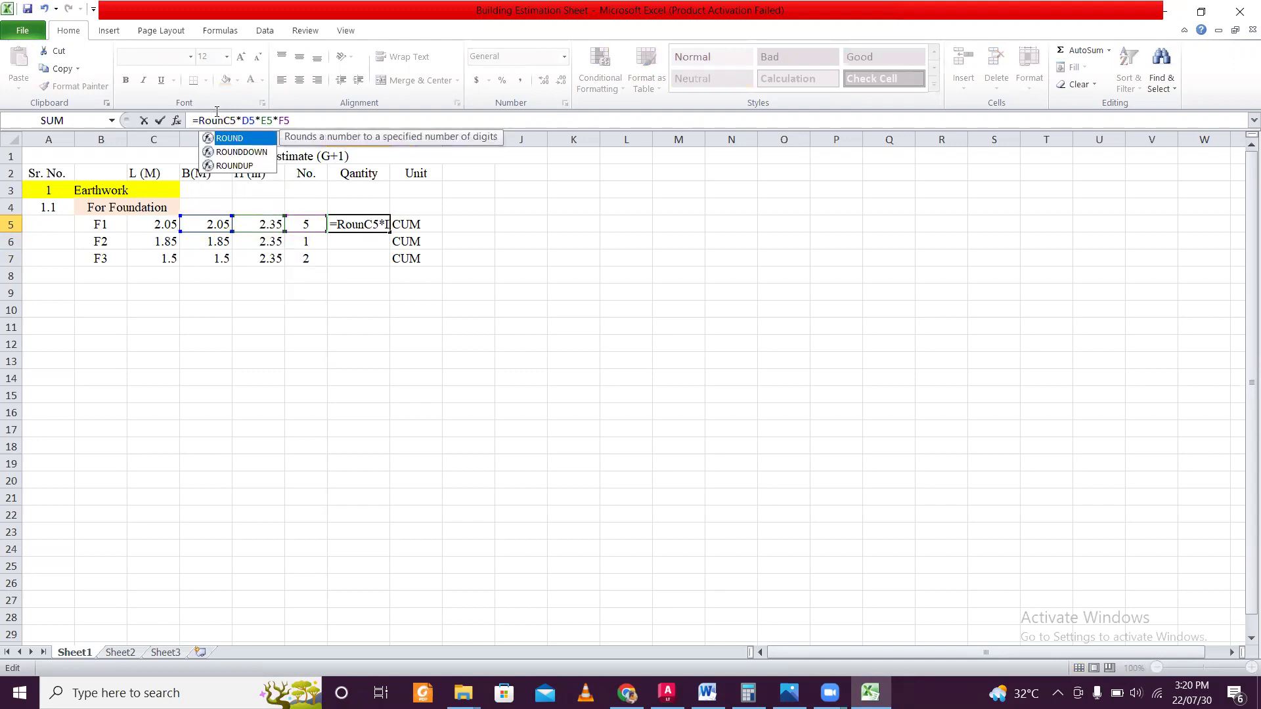
{"action": "double_click", "coordinate": [256, 167]}
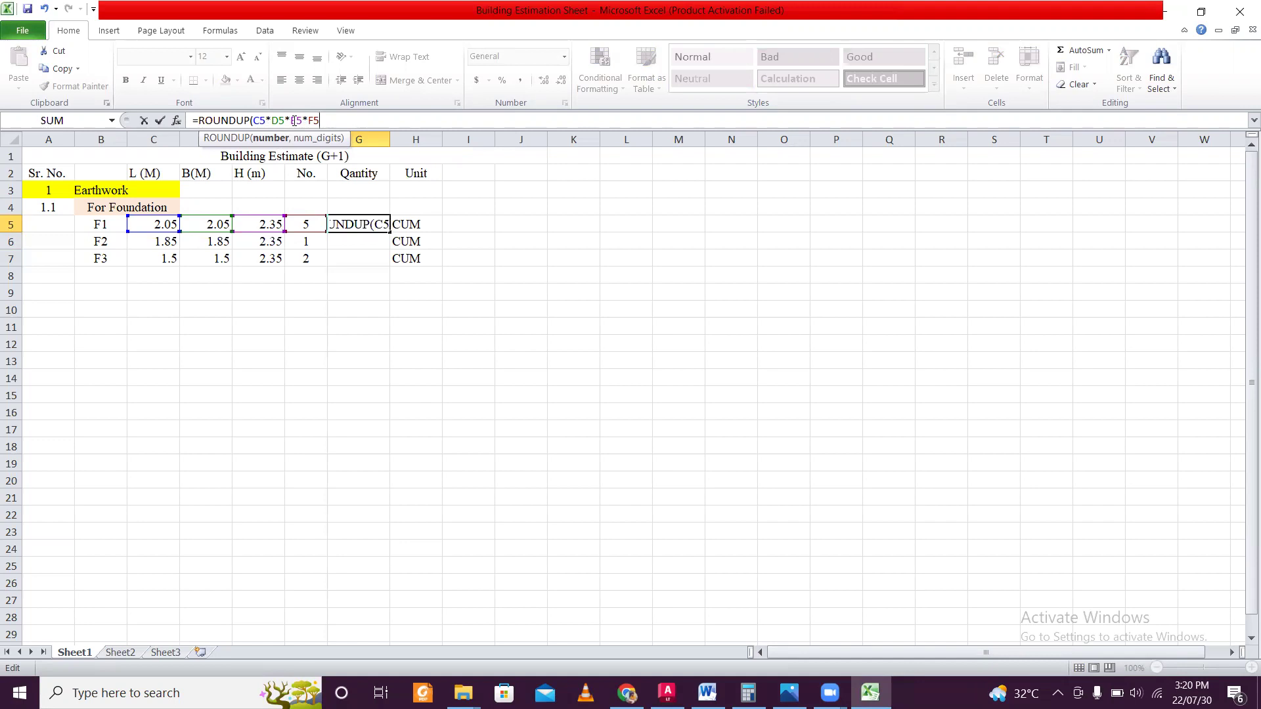
{"action": "type", "text": ","}
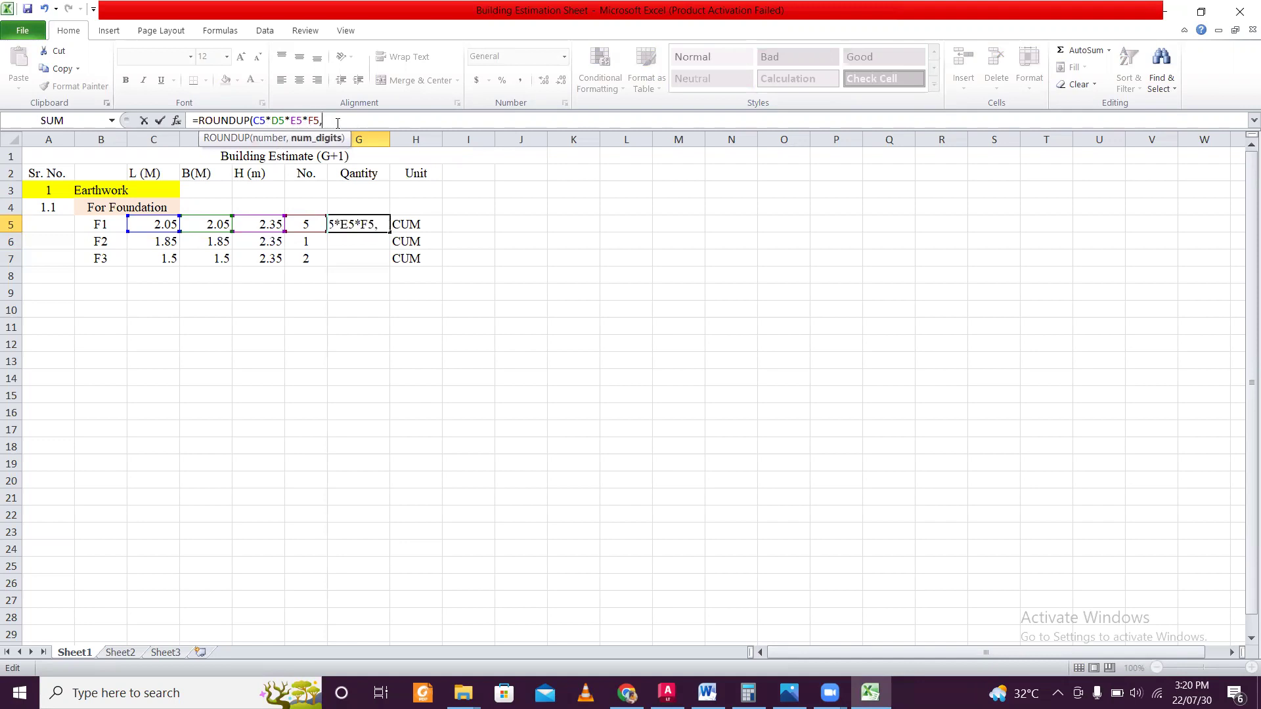
{"action": "type", "text": "2)"}
{"action": "key", "text": "Return"}
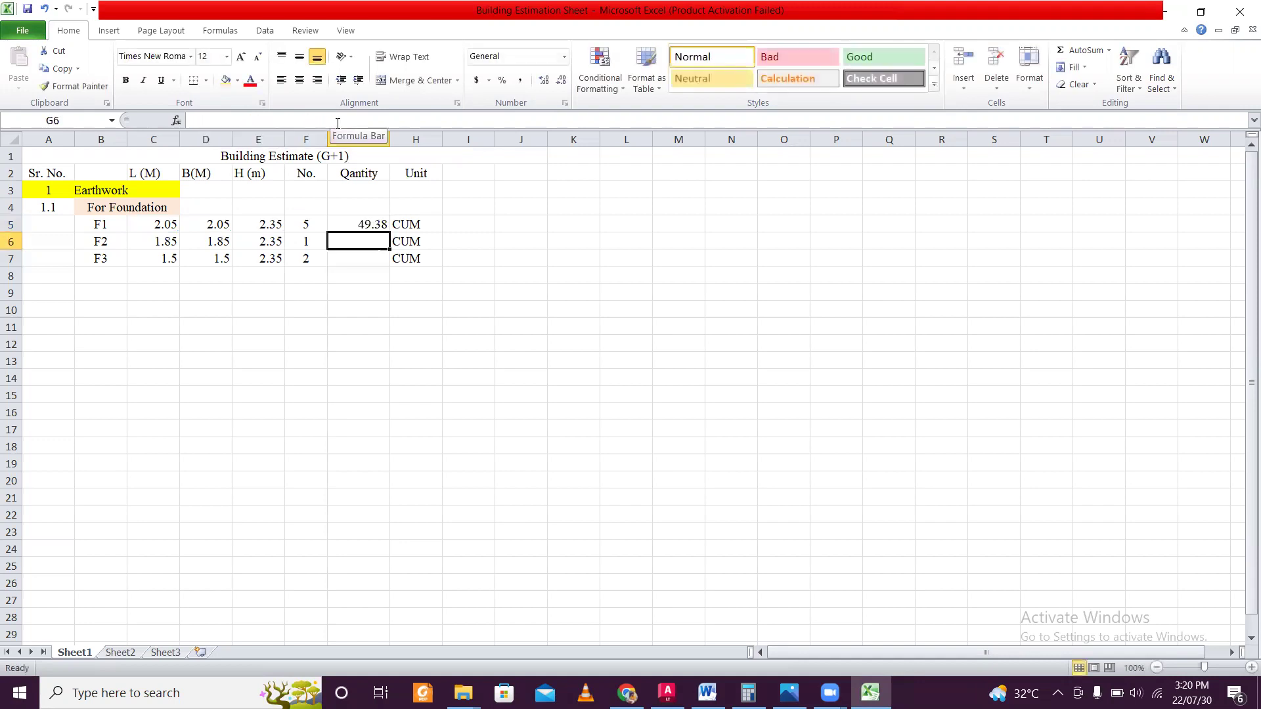
Step: Fill the ROUNDUP quantity formula from G5 down to G7 for footings F2 and F3
{"action": "left_click", "coordinate": [341, 223]}
{"action": "left_click", "coordinate": [374, 274]}
{"action": "left_click", "coordinate": [375, 226]}
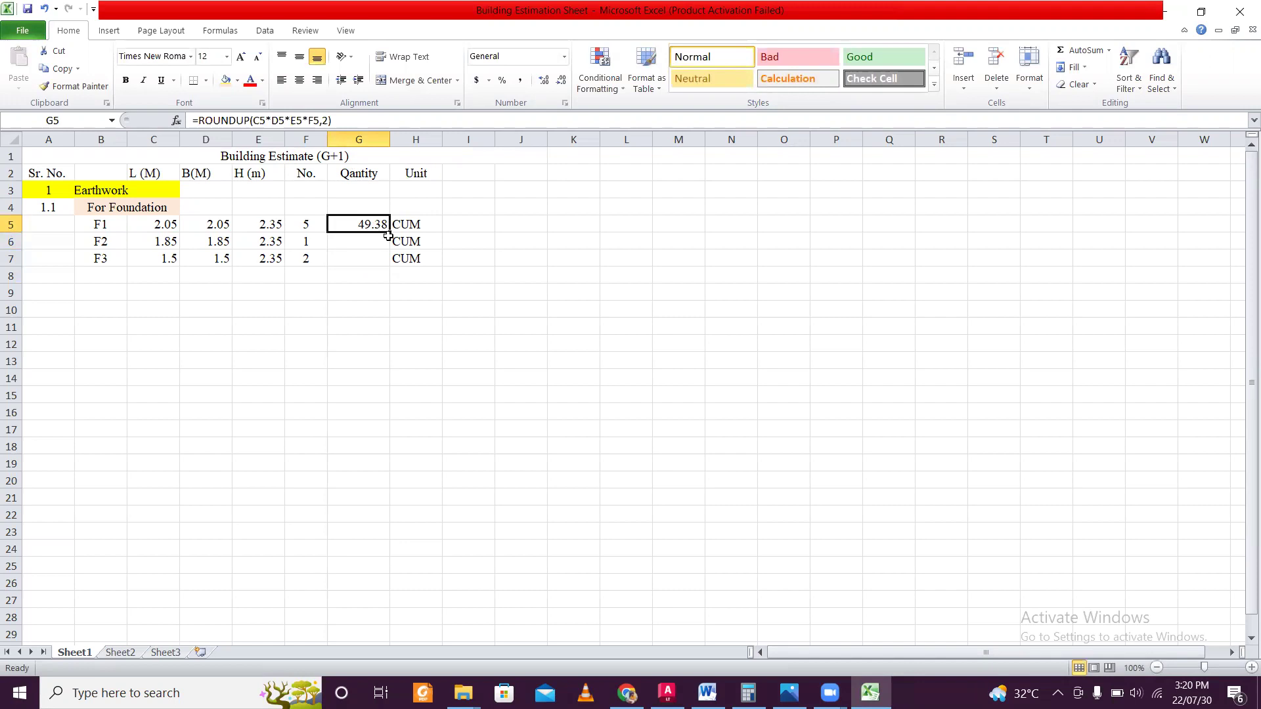
{"action": "left_click_drag", "start_coordinate": [388, 233], "coordinate": [391, 269]}
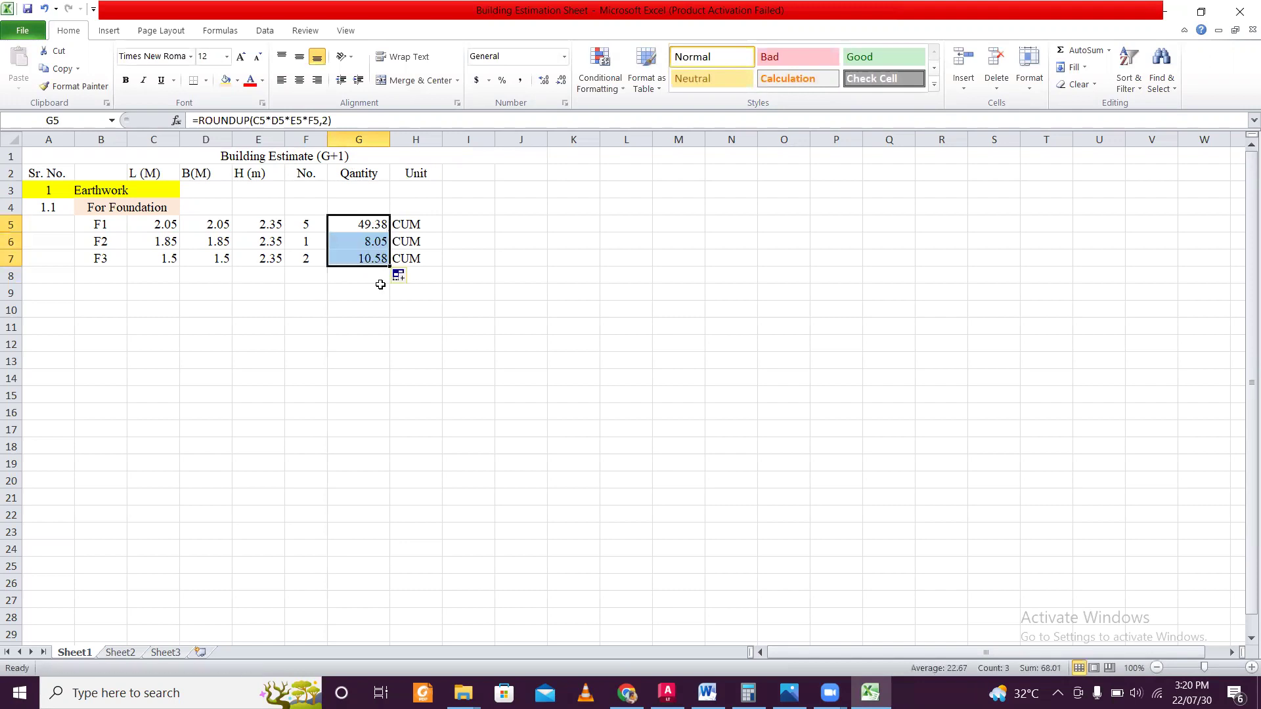
{"action": "left_click", "coordinate": [355, 327]}
Step: Centre the contents of the whole Qantity column horizontally and vertically
{"action": "left_click", "coordinate": [366, 140]}
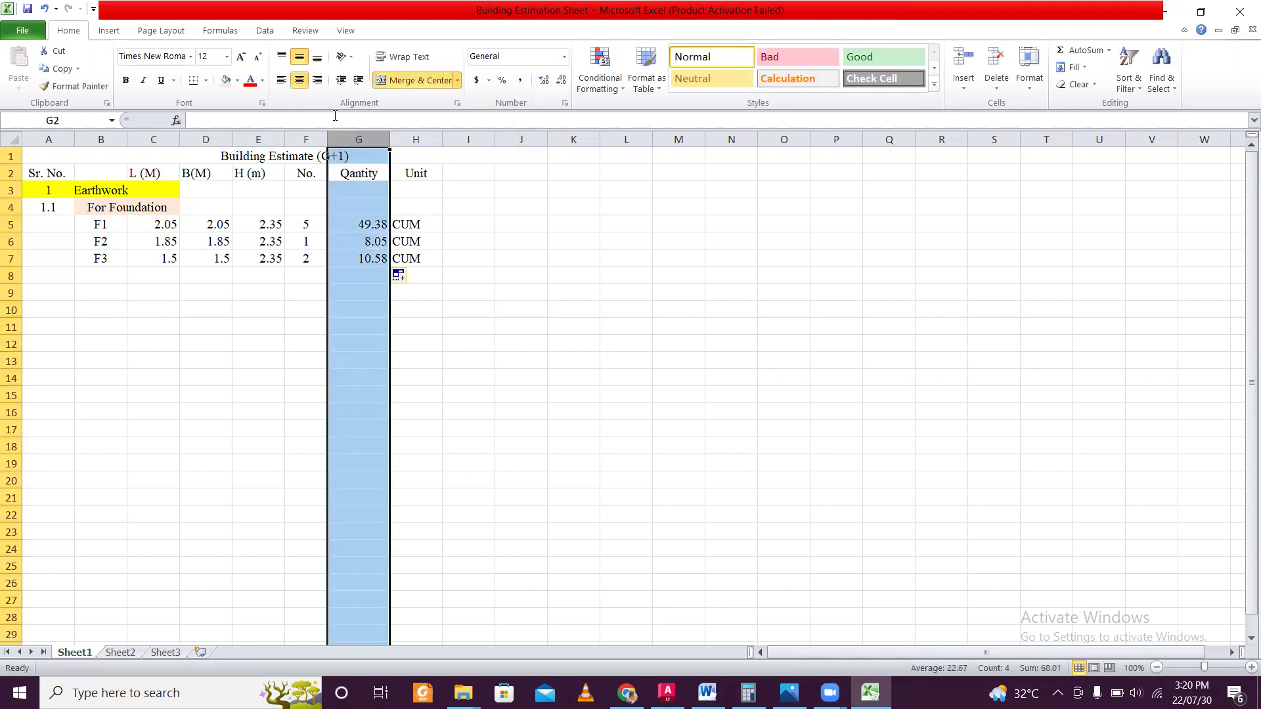
{"action": "left_click", "coordinate": [318, 80]}
{"action": "left_click", "coordinate": [300, 80]}
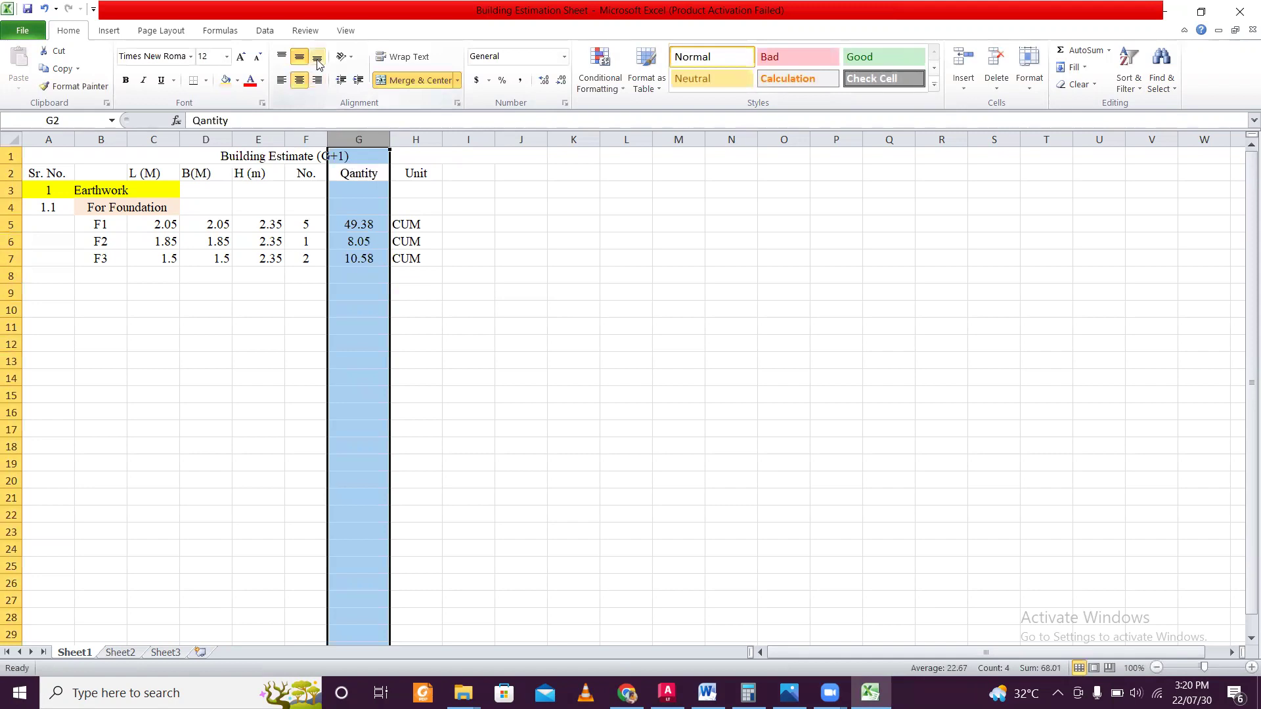
{"action": "left_click", "coordinate": [318, 58]}
{"action": "left_click", "coordinate": [572, 345]}
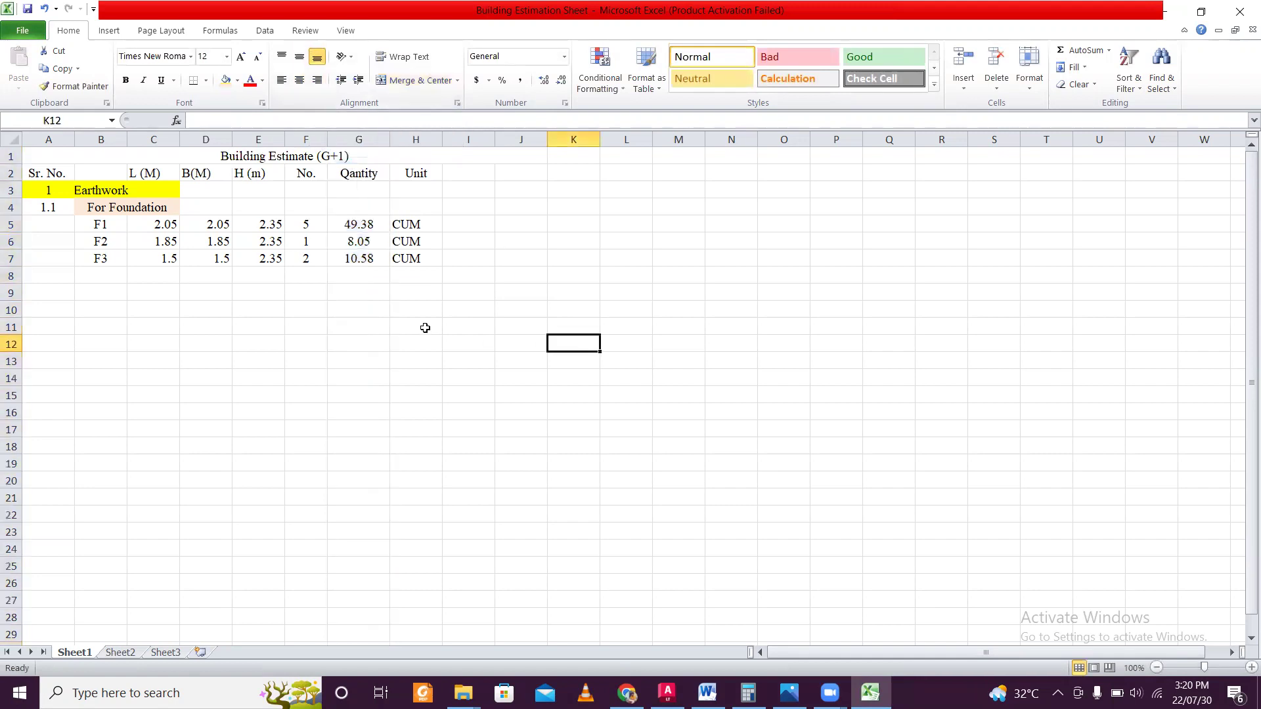
Step: Centre the contents of the whole Unit column horizontally
{"action": "left_click", "coordinate": [416, 139]}
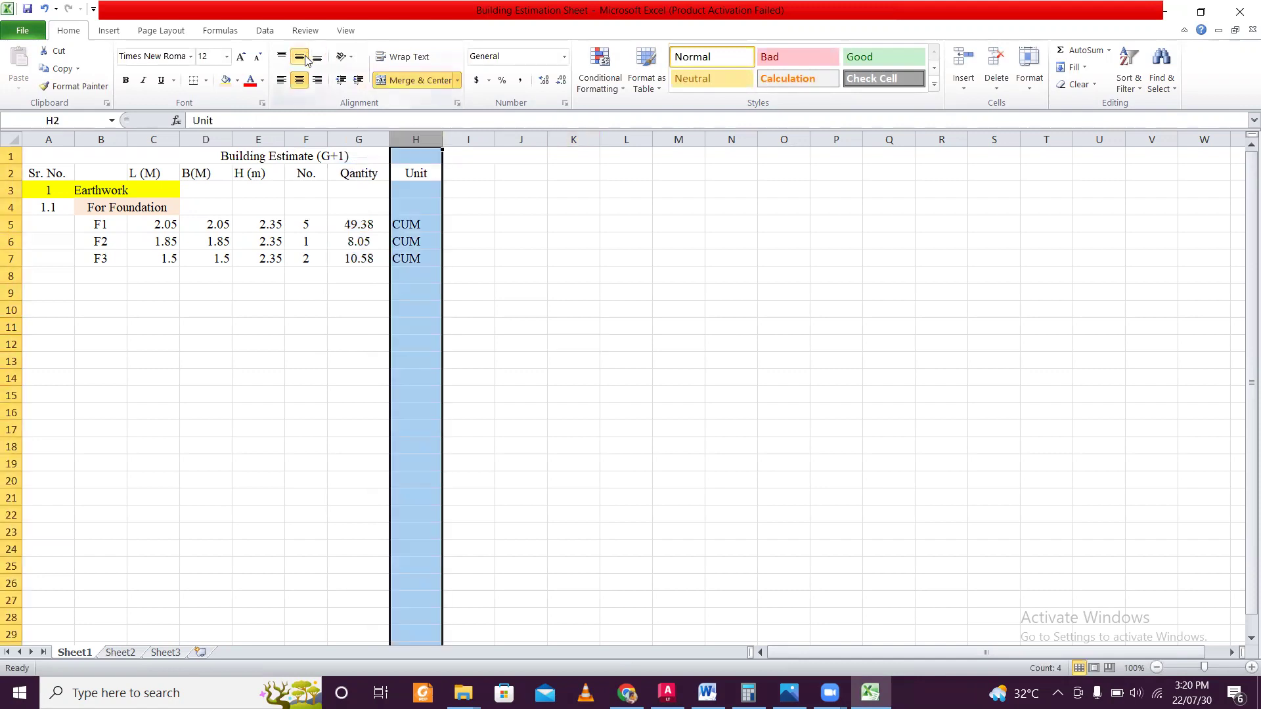
{"action": "left_click", "coordinate": [317, 80]}
{"action": "left_click", "coordinate": [299, 80]}
{"action": "left_click", "coordinate": [457, 276]}
{"action": "left_click", "coordinate": [372, 327]}
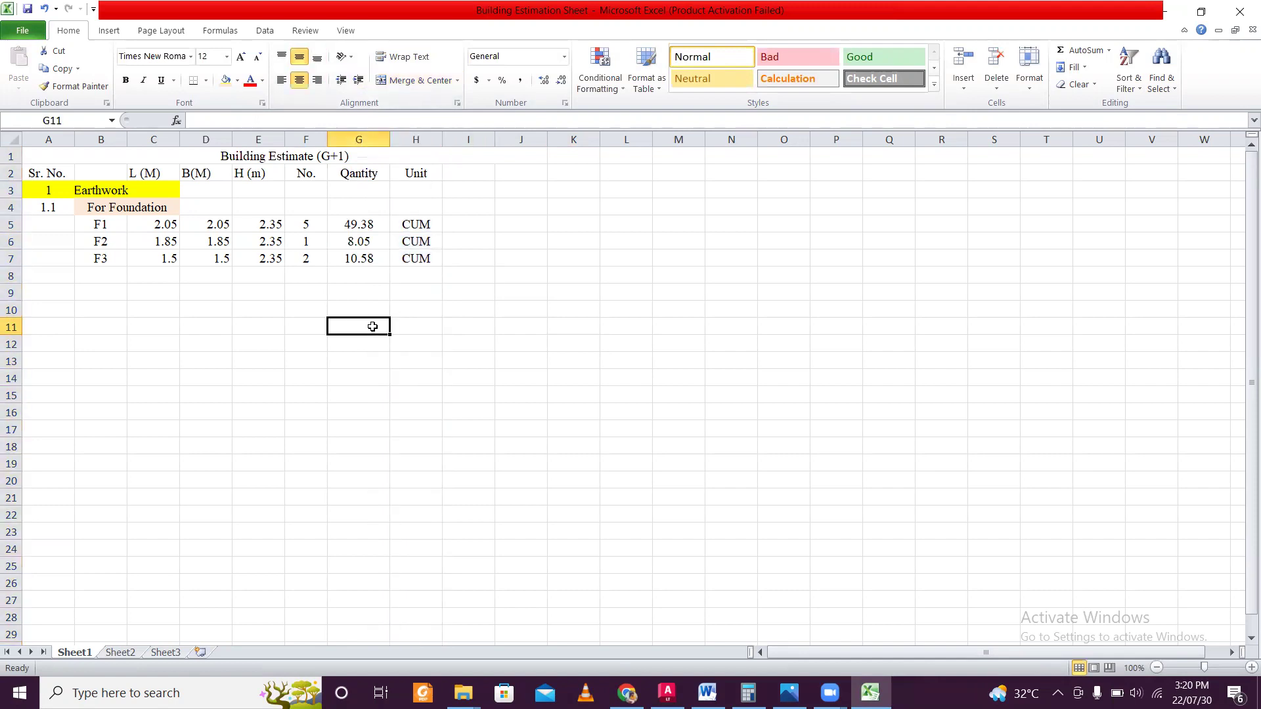
Step: Make the column headings in A2:H2 and the title Building Estimate (G+1) bold
{"action": "left_click_drag", "start_coordinate": [53, 174], "coordinate": [402, 177]}
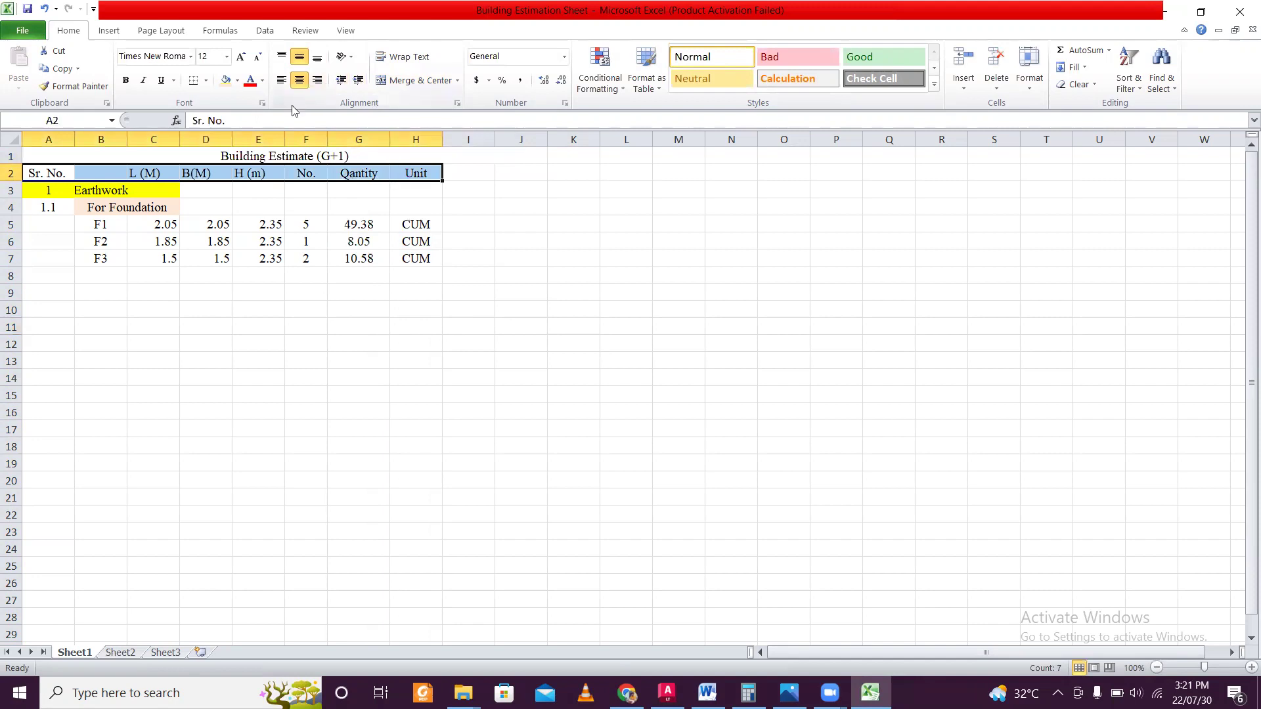
{"action": "left_click", "coordinate": [125, 80]}
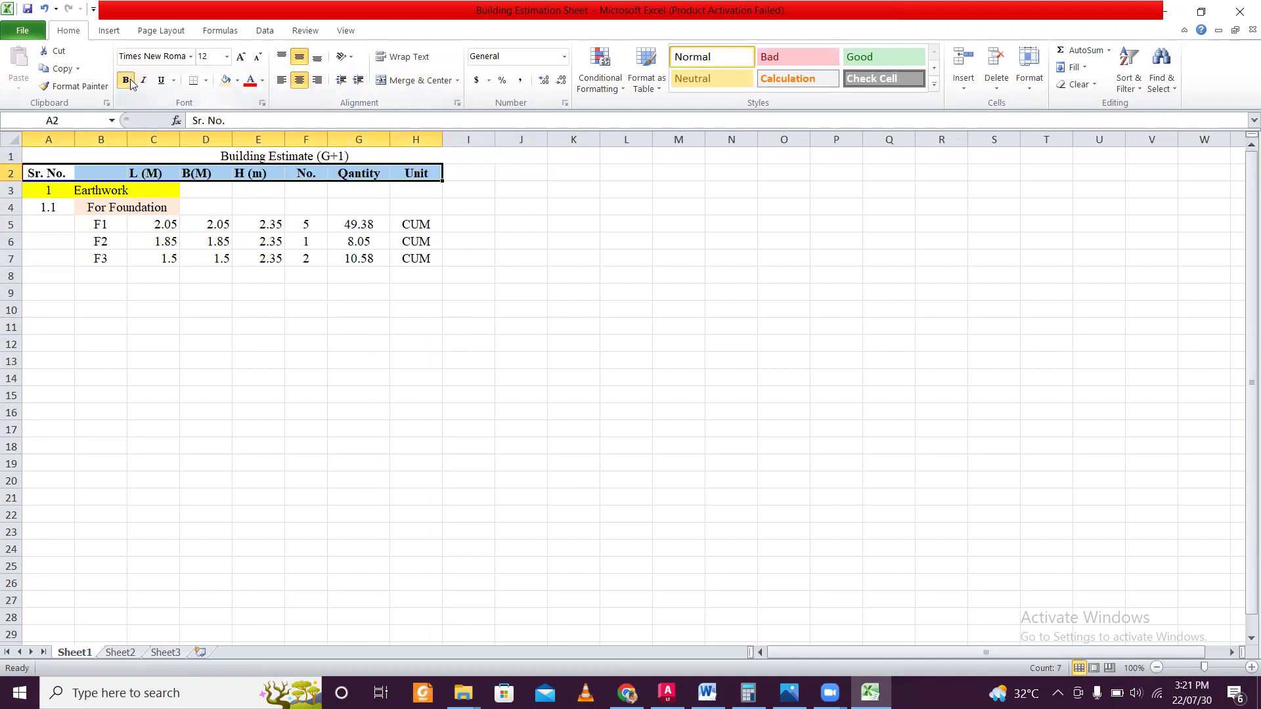
{"action": "left_click", "coordinate": [315, 305]}
{"action": "left_click", "coordinate": [355, 295]}
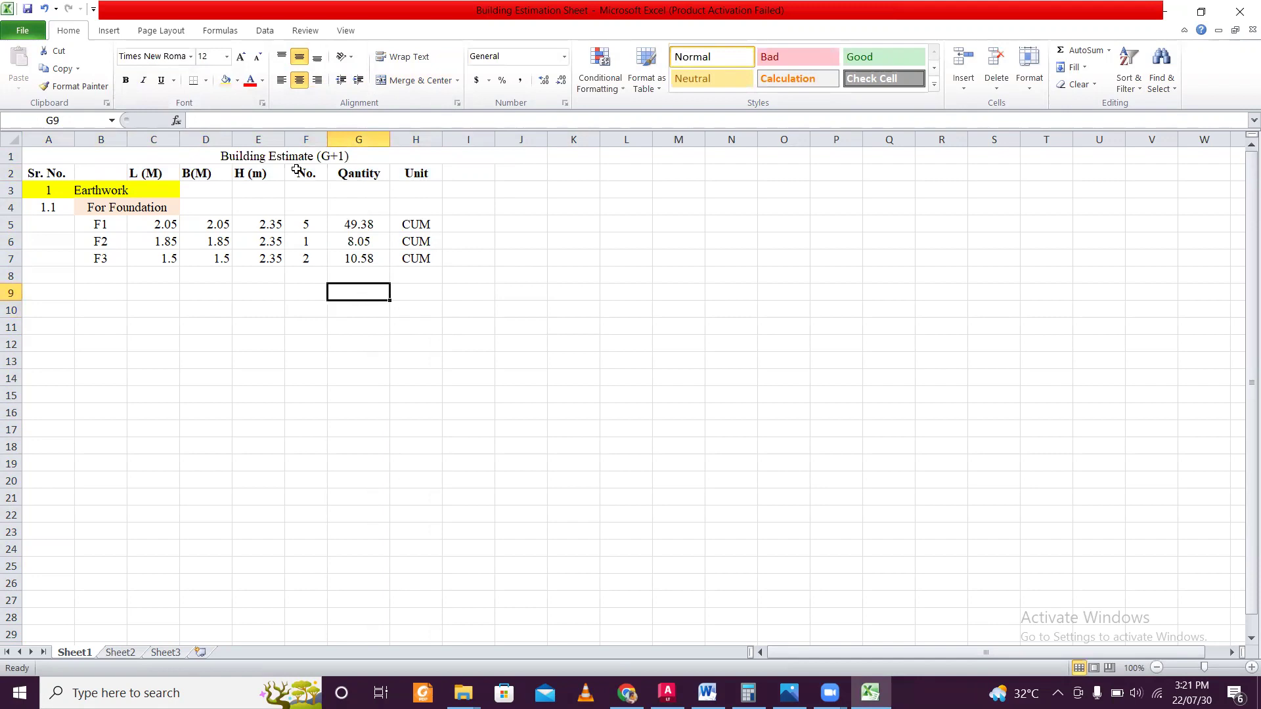
{"action": "left_click", "coordinate": [294, 158]}
{"action": "left_click", "coordinate": [125, 80]}
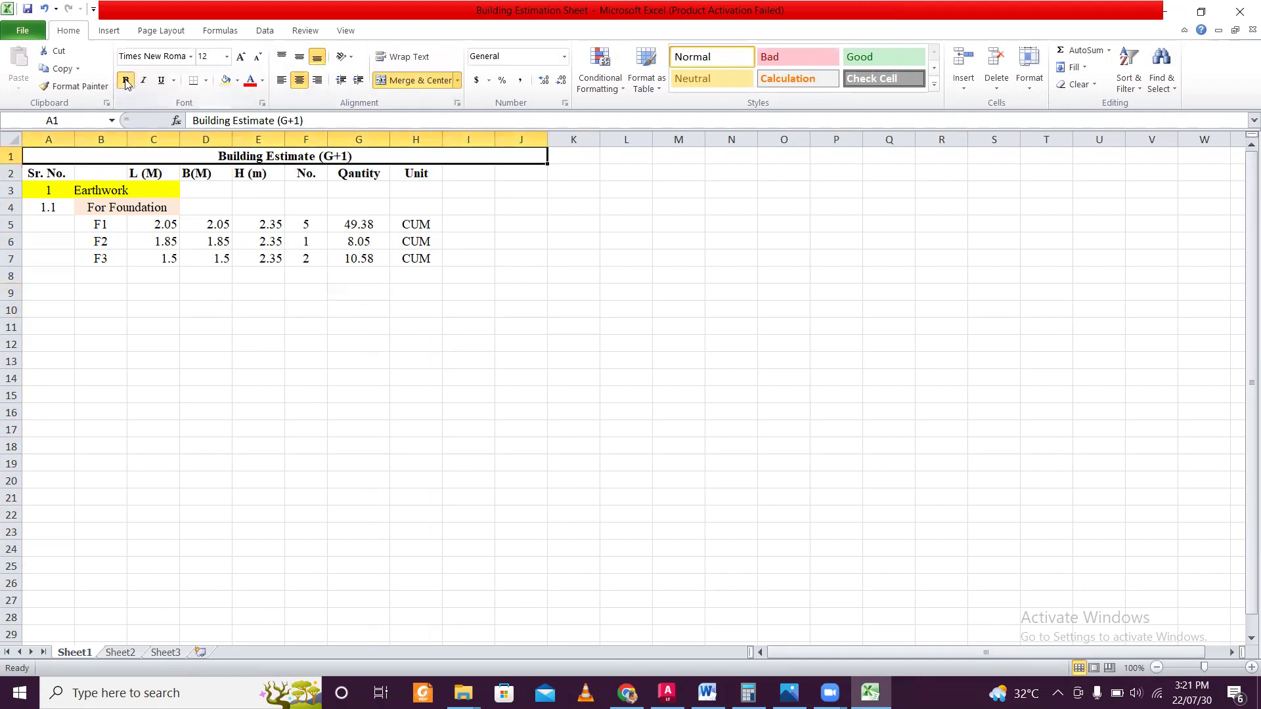
{"action": "left_click", "coordinate": [488, 426]}
Step: Unmerge the Building Estimate (G+1) title cells in row 1 and merge and centre the title across A1:H1 instead
{"action": "left_click_drag", "start_coordinate": [96, 159], "coordinate": [400, 154]}
{"action": "left_click", "coordinate": [458, 81]}
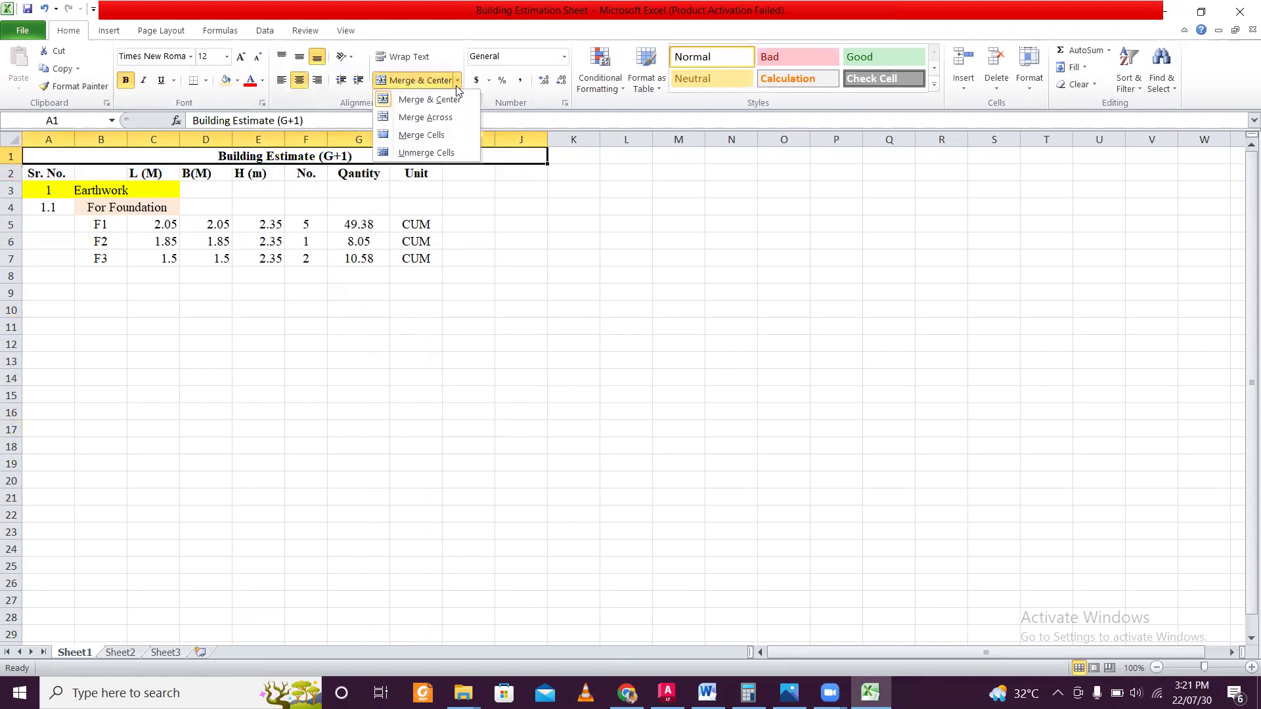
{"action": "left_click", "coordinate": [426, 153]}
{"action": "left_click", "coordinate": [521, 206]}
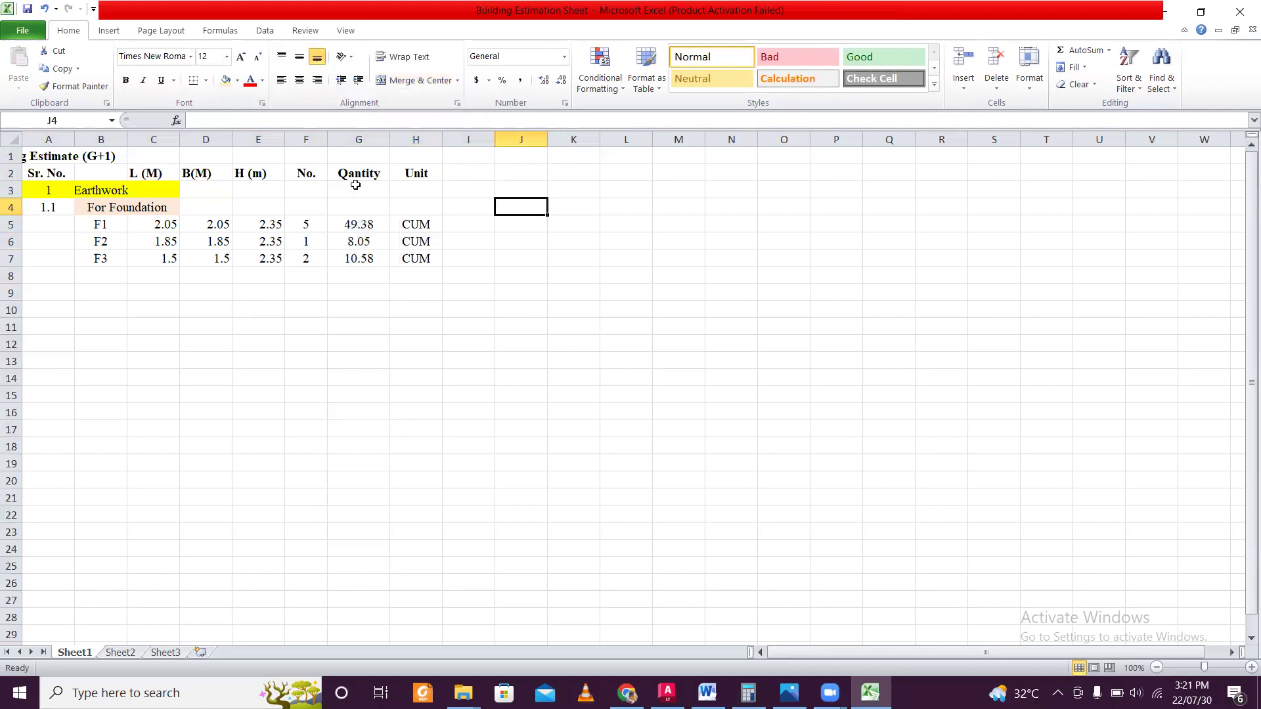
{"action": "left_click_drag", "start_coordinate": [64, 157], "coordinate": [421, 157]}
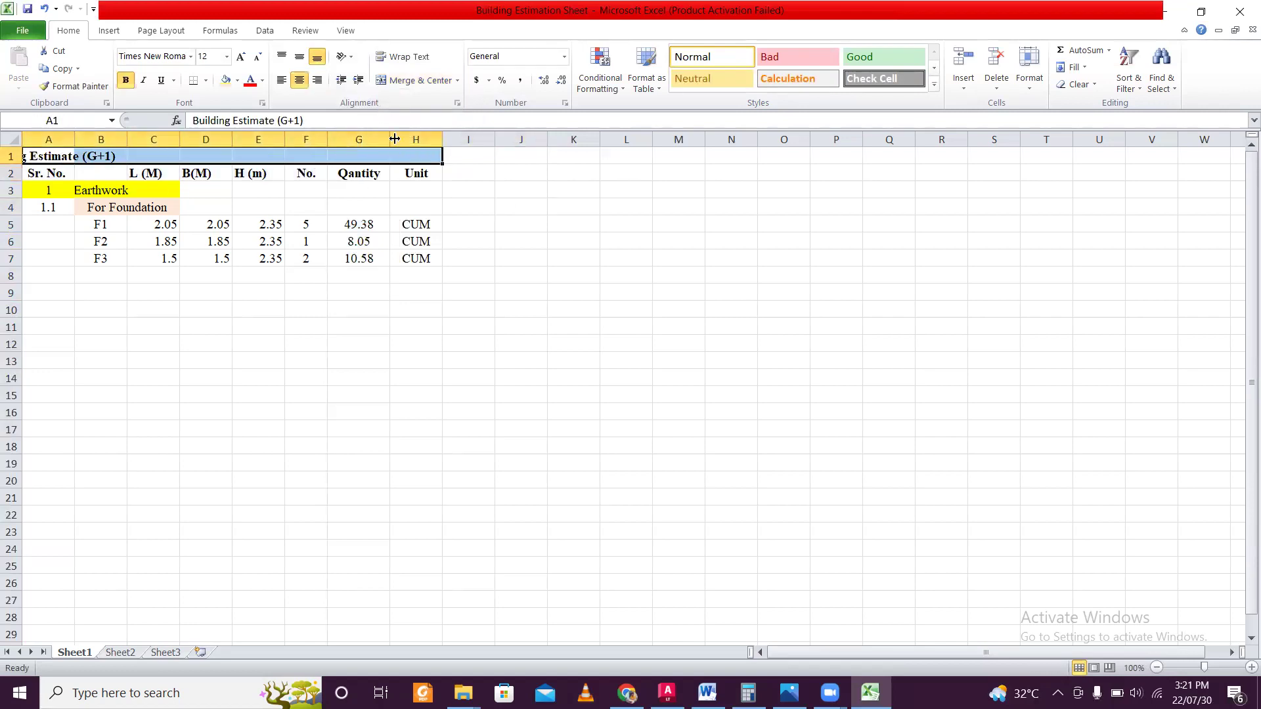
{"action": "left_click", "coordinate": [398, 80]}
{"action": "left_click", "coordinate": [500, 258]}
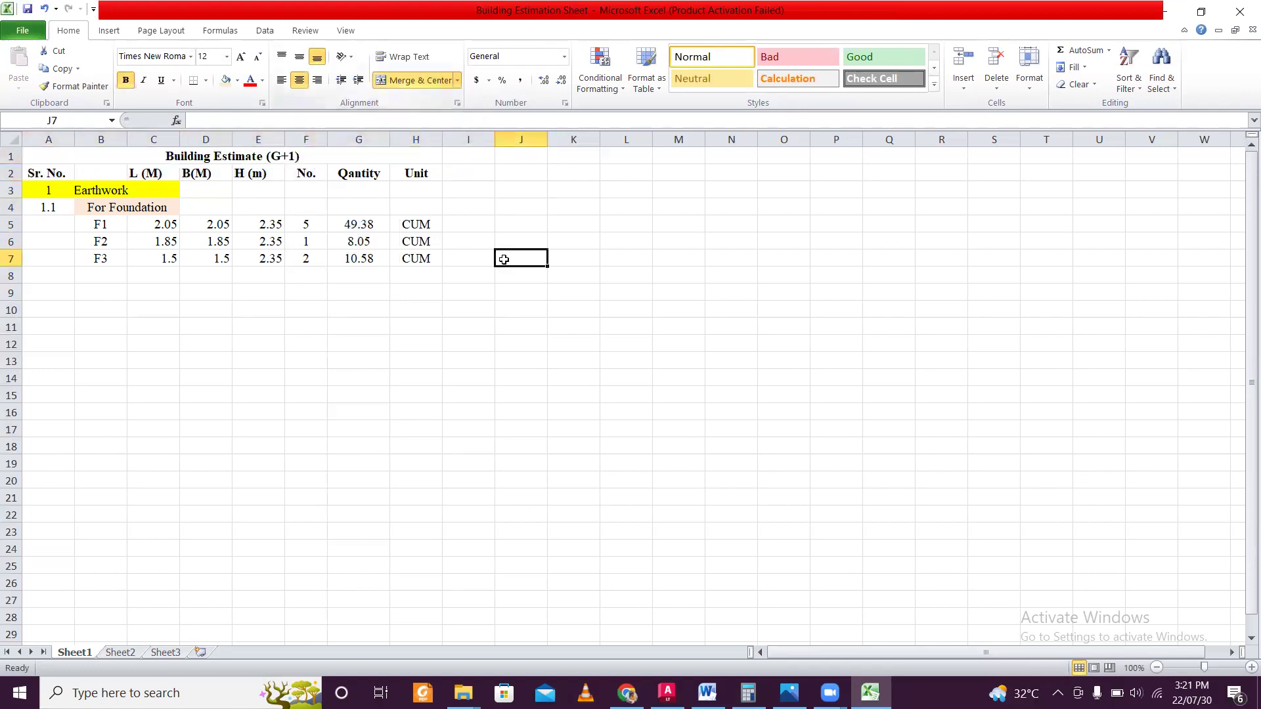
Step: Fill the merged title cell Building Estimate (G+1) in row 1 with a light orange theme colour
{"action": "left_click", "coordinate": [308, 155]}
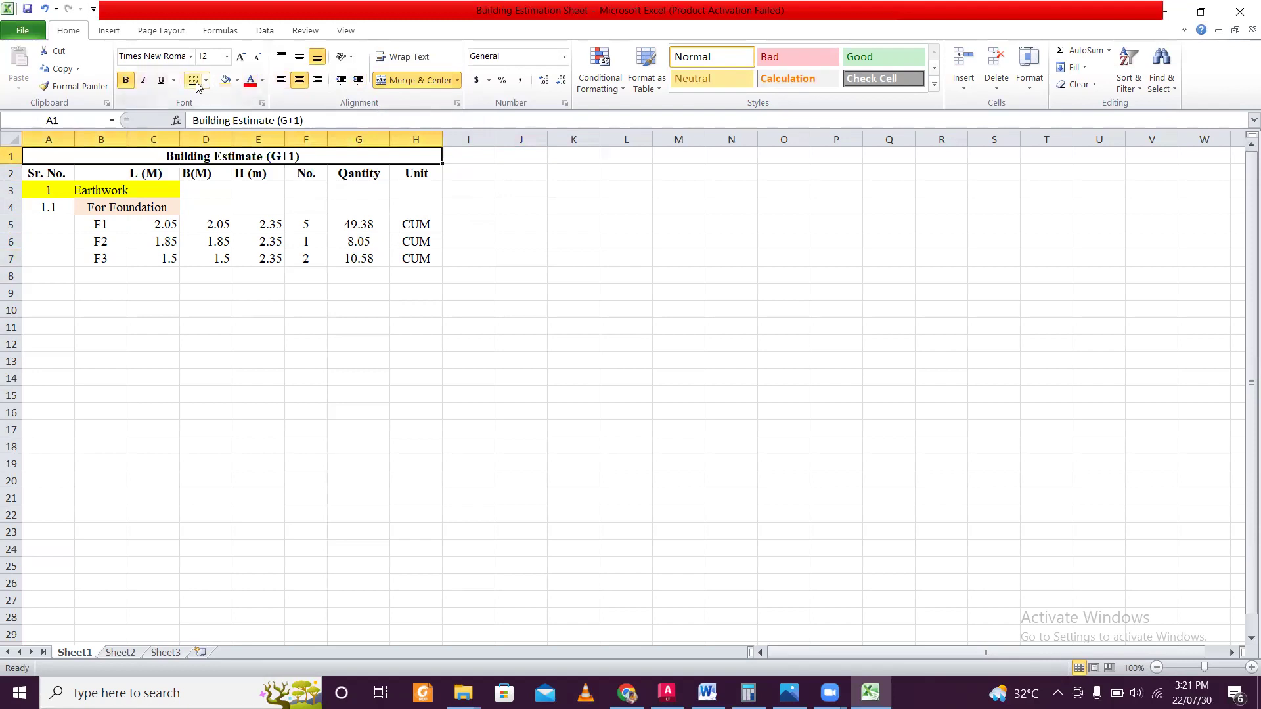
{"action": "left_click", "coordinate": [237, 80]}
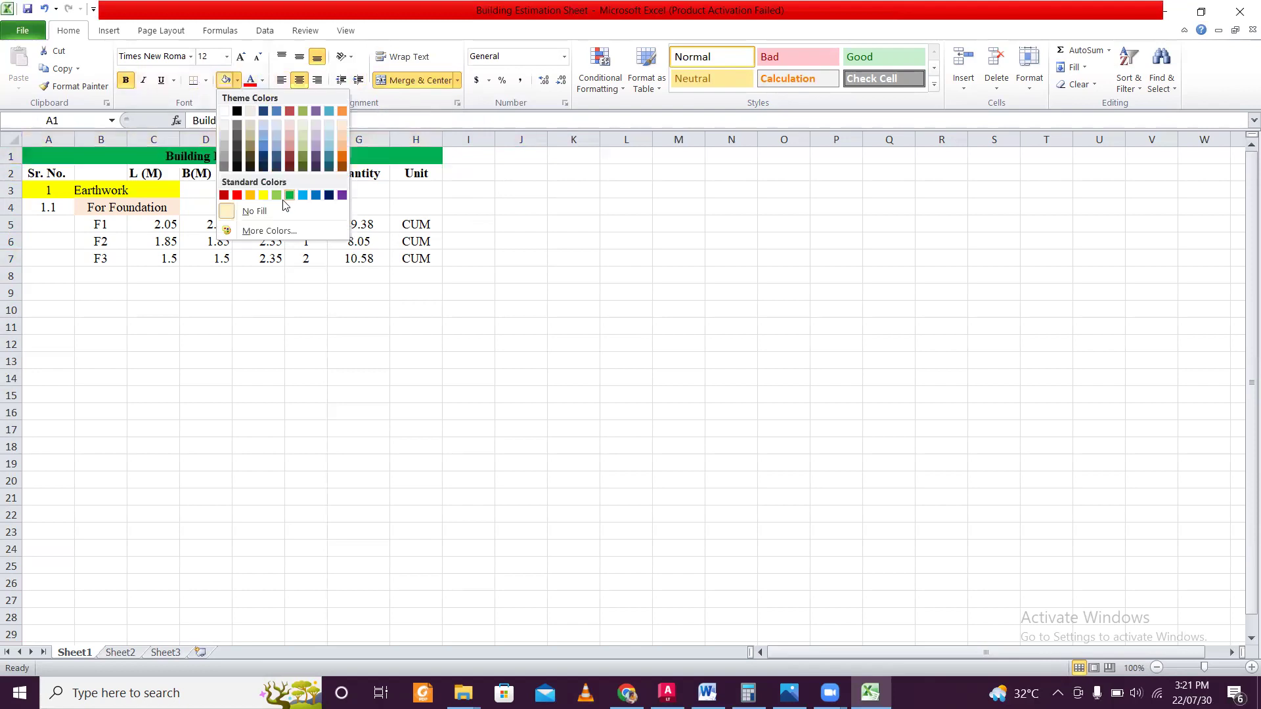
{"action": "left_click", "coordinate": [342, 135]}
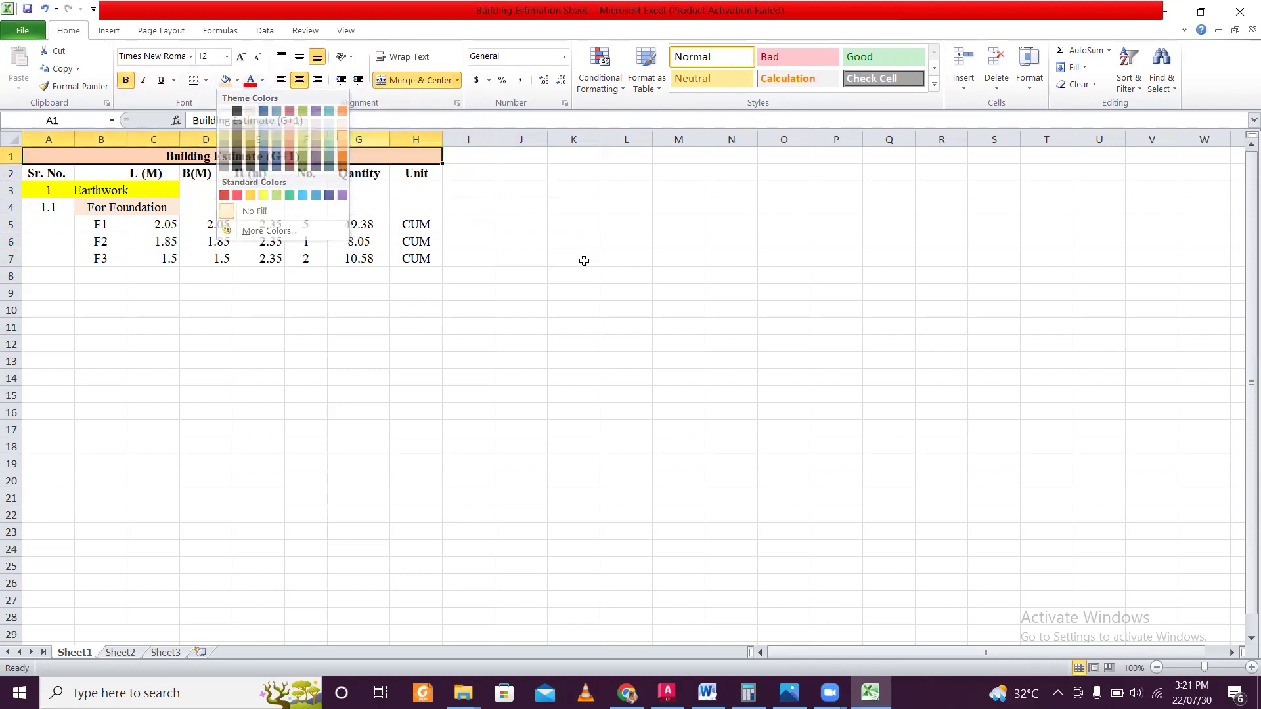
{"action": "left_click", "coordinate": [626, 292]}
{"action": "left_click", "coordinate": [243, 322]}
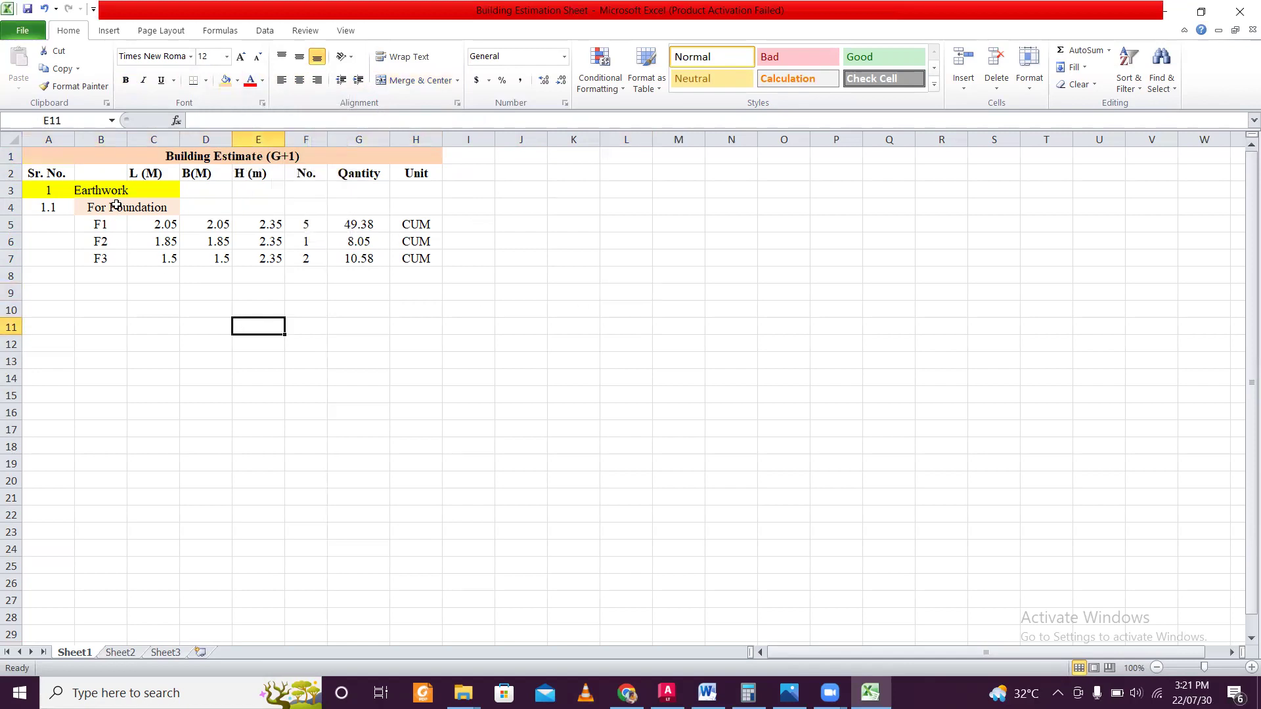
Step: Switch to the Topics Covered document in Word and review the Building Estimation Course topics from Excavation to Backfilling
{"action": "left_click", "coordinate": [165, 226]}
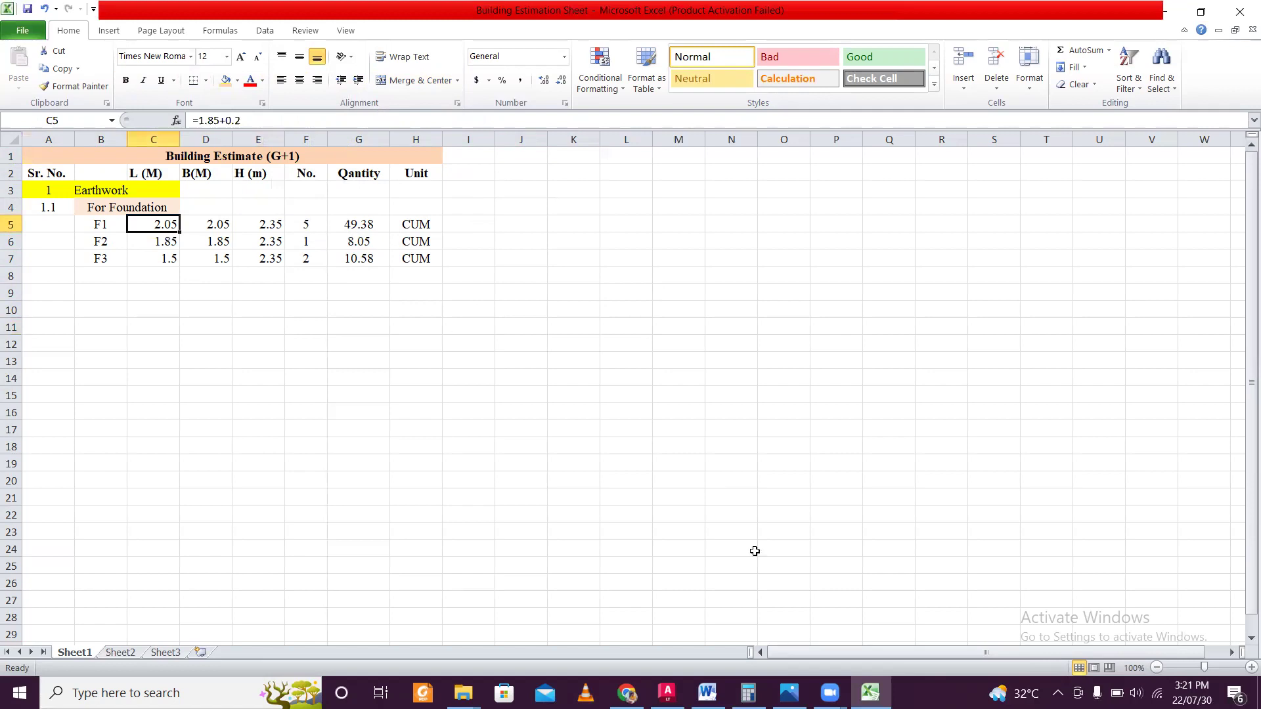
{"action": "left_click", "coordinate": [707, 693]}
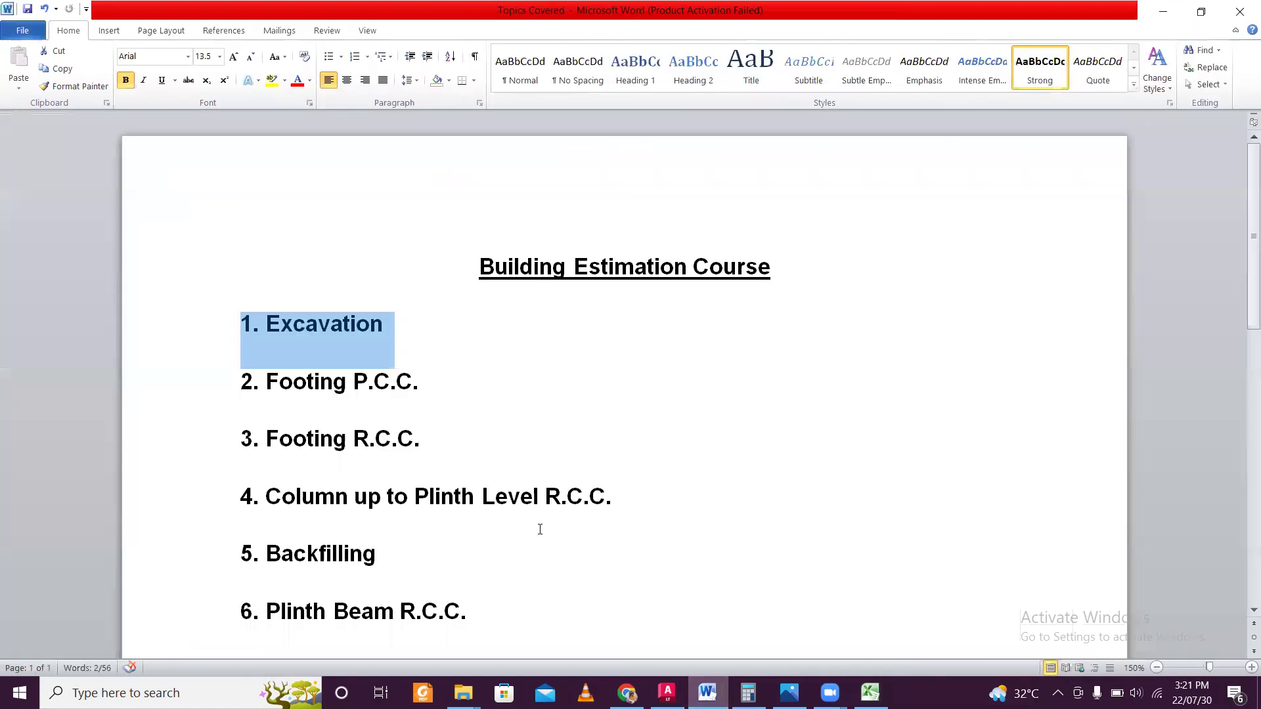
{"action": "left_click", "coordinate": [490, 443]}
{"action": "left_click", "coordinate": [449, 355]}
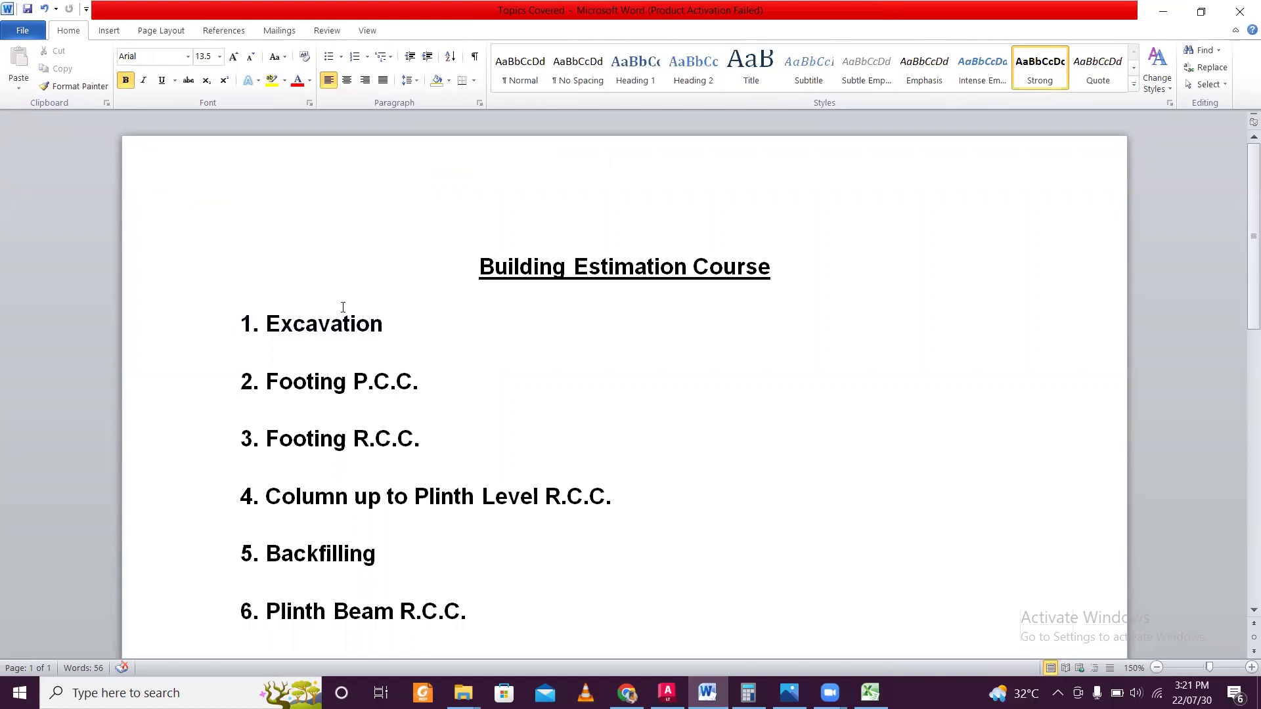
{"action": "scroll", "coordinate": [343, 306], "scroll_direction": "down", "scroll_amount": 1}
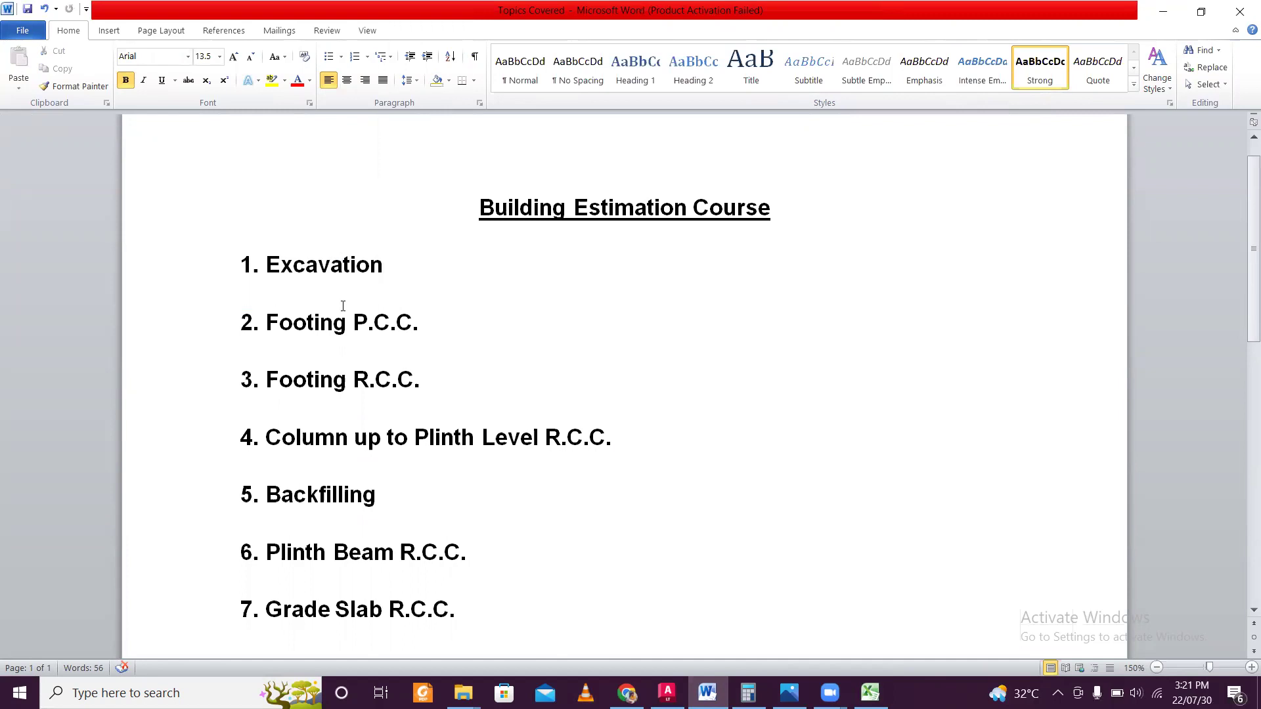
{"action": "scroll", "coordinate": [343, 309], "scroll_direction": "down", "scroll_amount": 1}
{"action": "left_click_drag", "start_coordinate": [411, 434], "coordinate": [249, 455]}
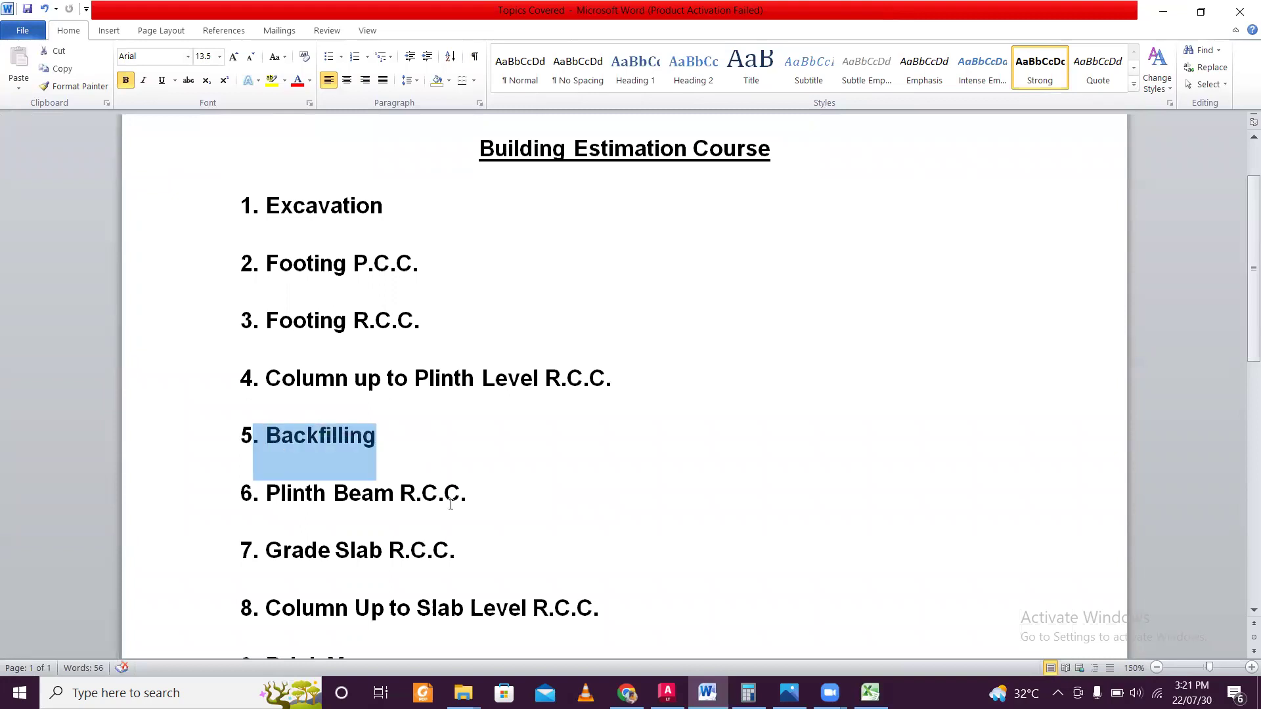
{"action": "left_click", "coordinate": [707, 692]}
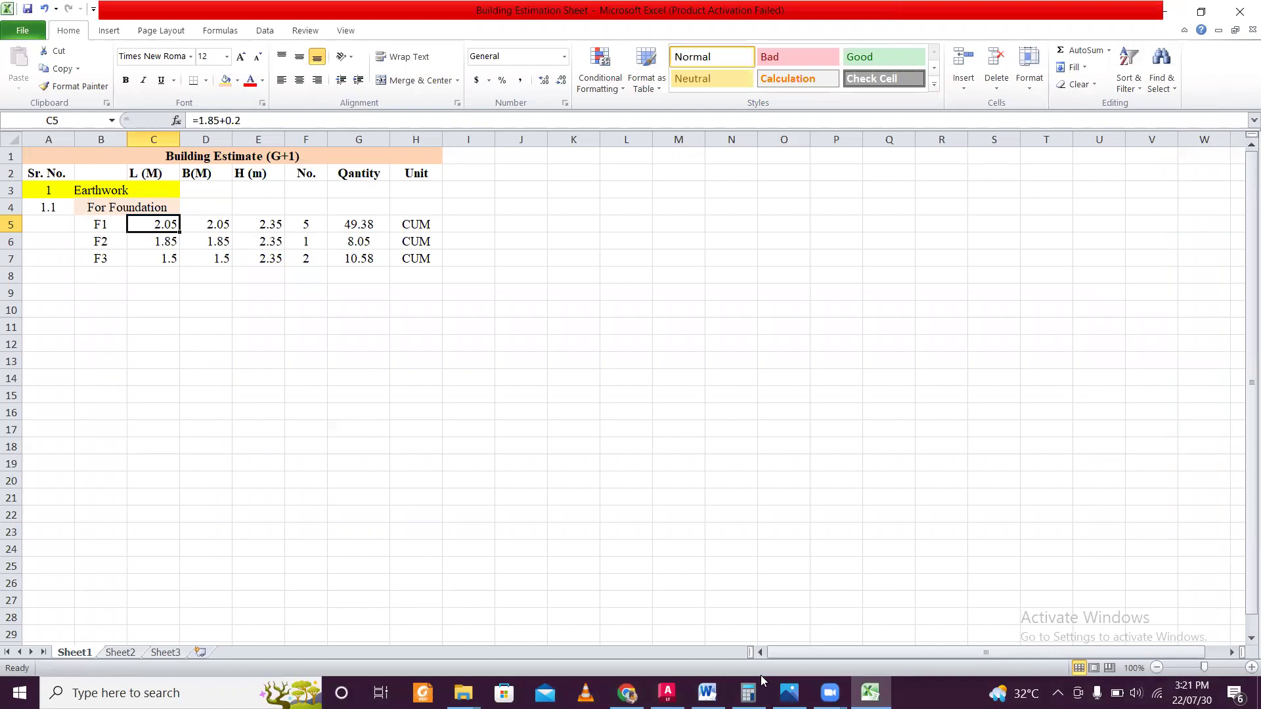
Step: Browse the site photos in the photo viewer, examining Foundation.jpeg and the Plinth Beam pictures through Plinth Beam 6.jpeg
{"action": "left_click", "coordinate": [789, 691]}
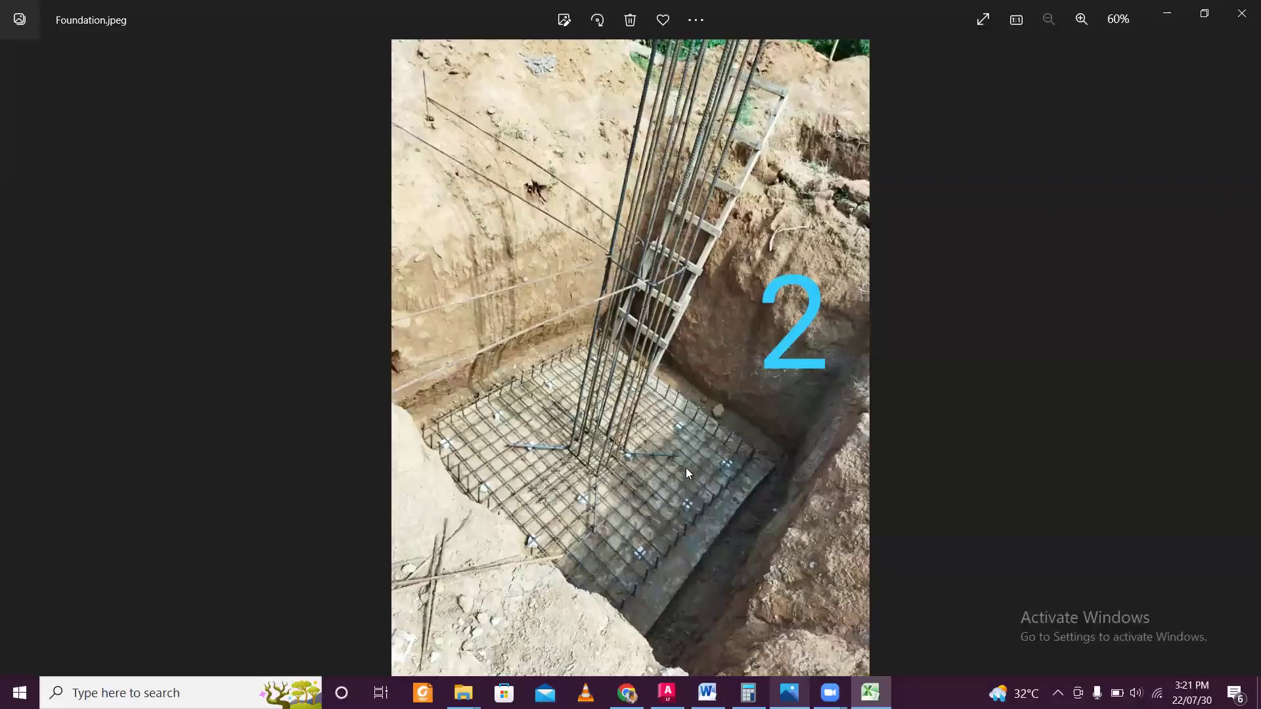
{"action": "key", "text": "Right"}
{"action": "key", "text": "Right"}
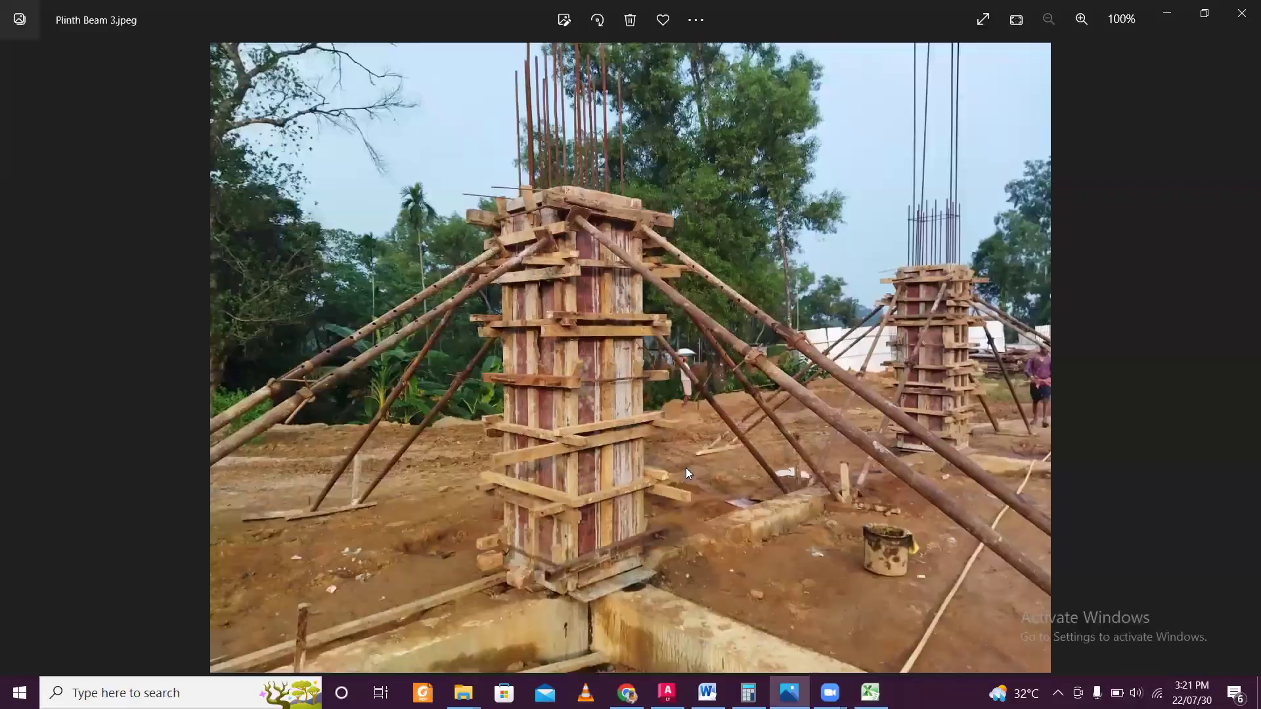
{"action": "key", "text": "Right"}
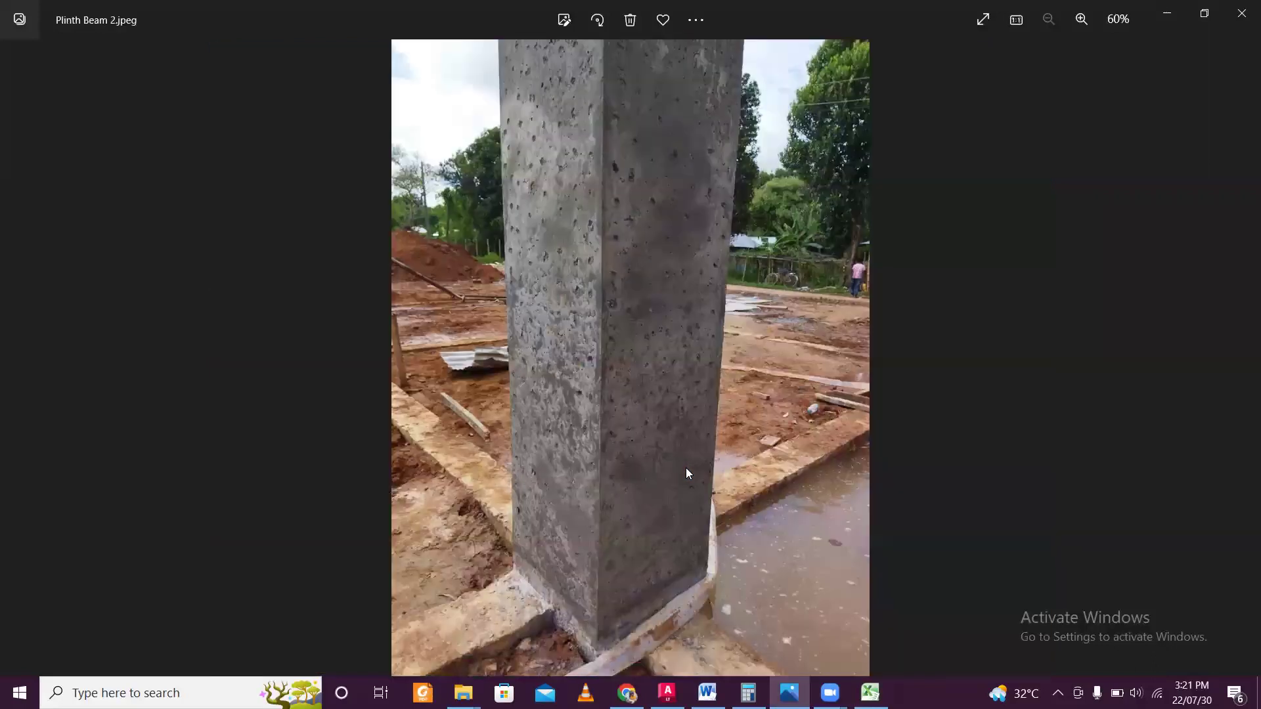
{"action": "key", "text": "Right"}
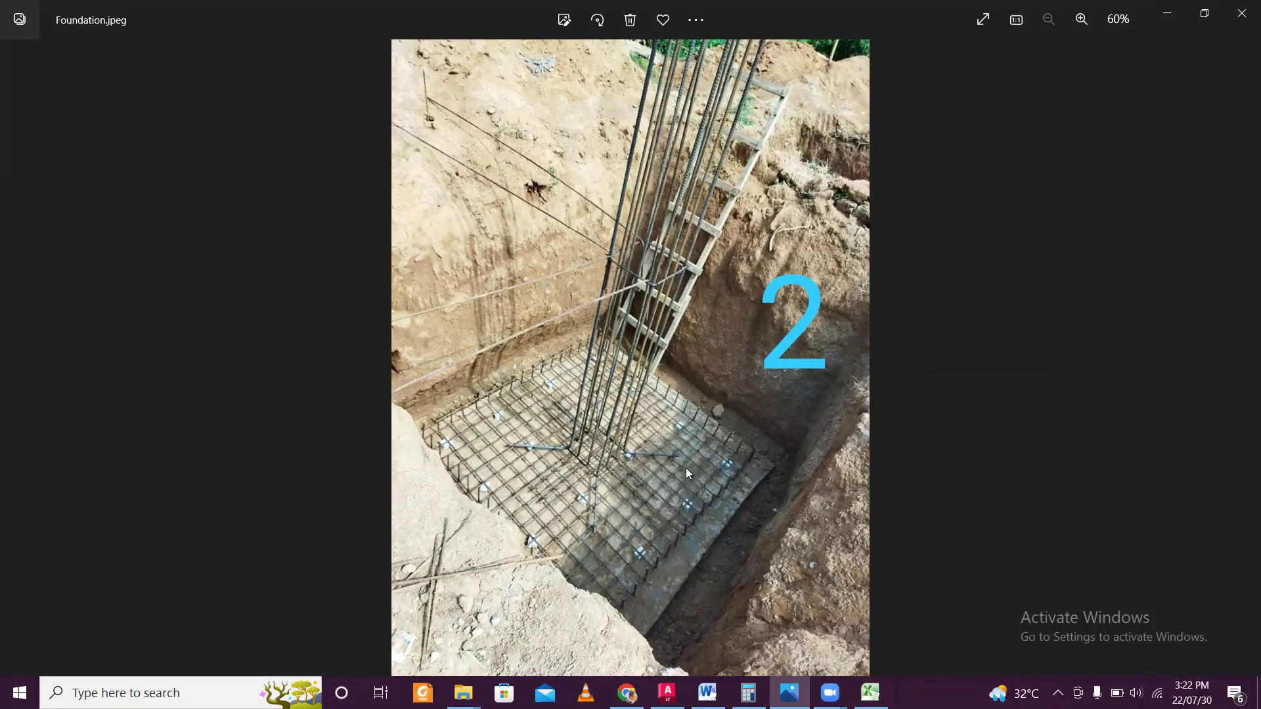
{"action": "key", "text": "Right"}
{"action": "key", "text": "Left"}
{"action": "key", "text": "Right"}
{"action": "key", "text": "Left"}
{"action": "key", "text": "Right"}
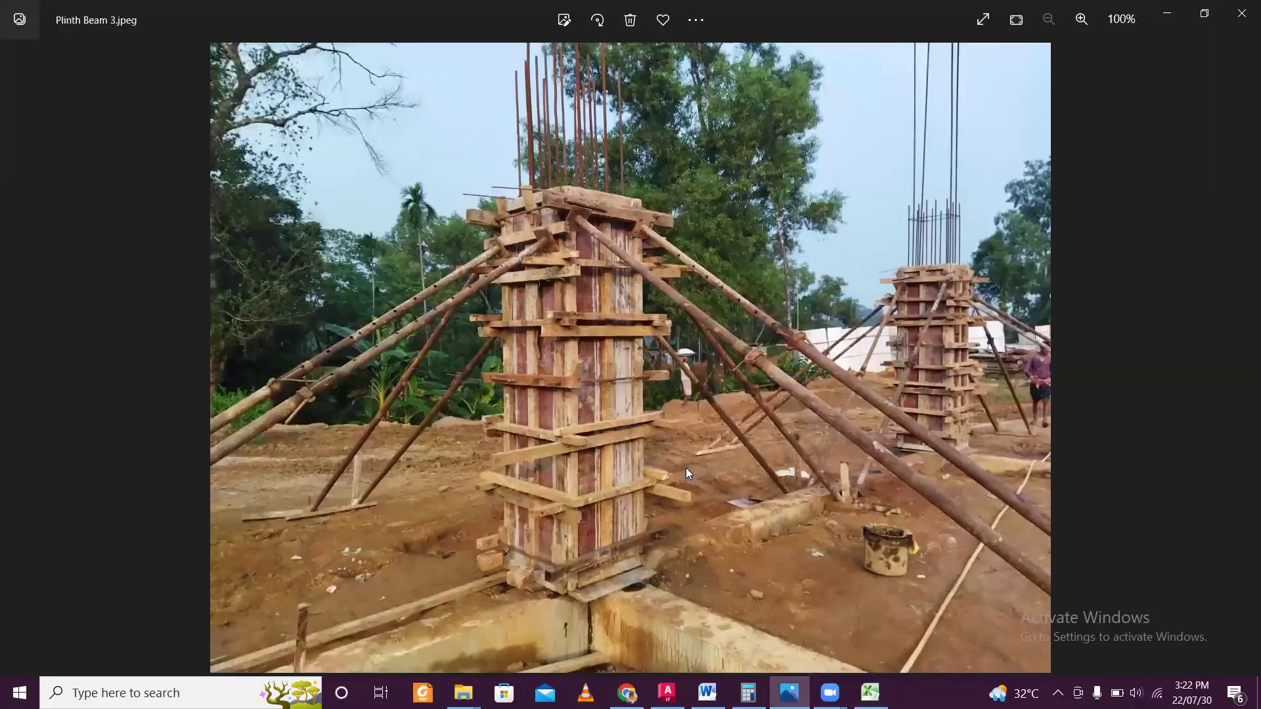
{"action": "key", "text": "Right"}
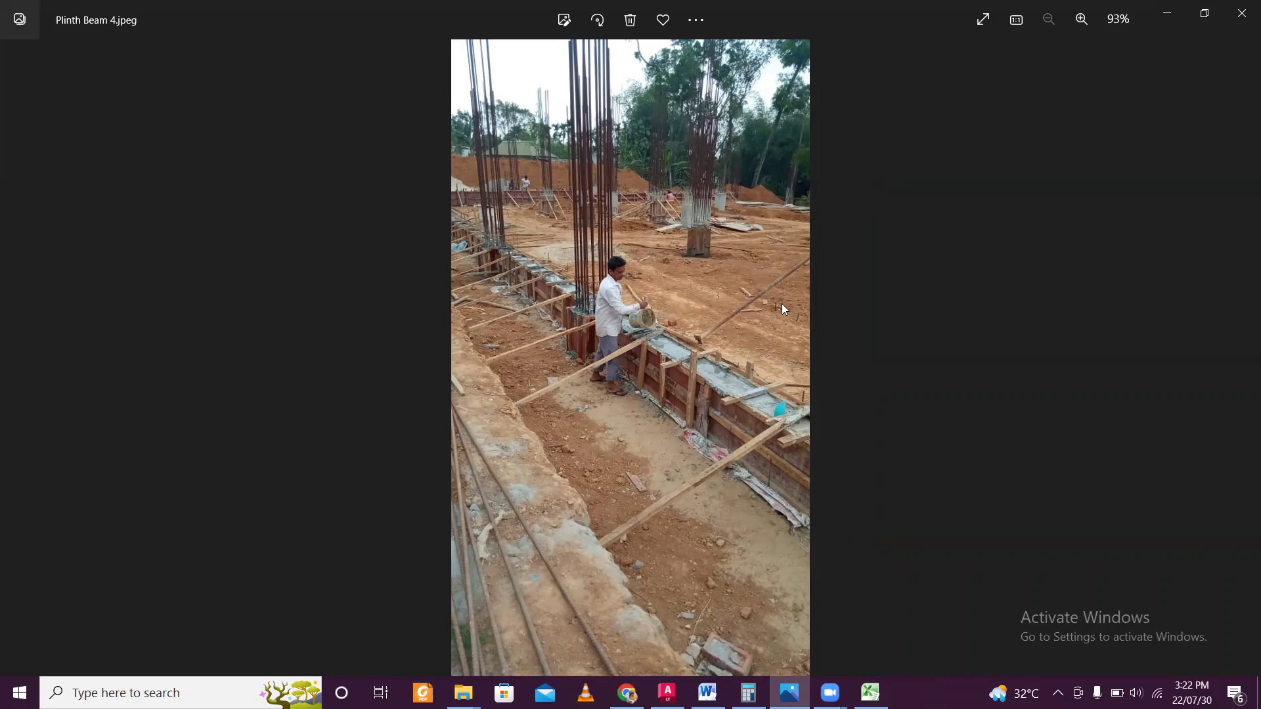
{"action": "key", "text": "Right"}
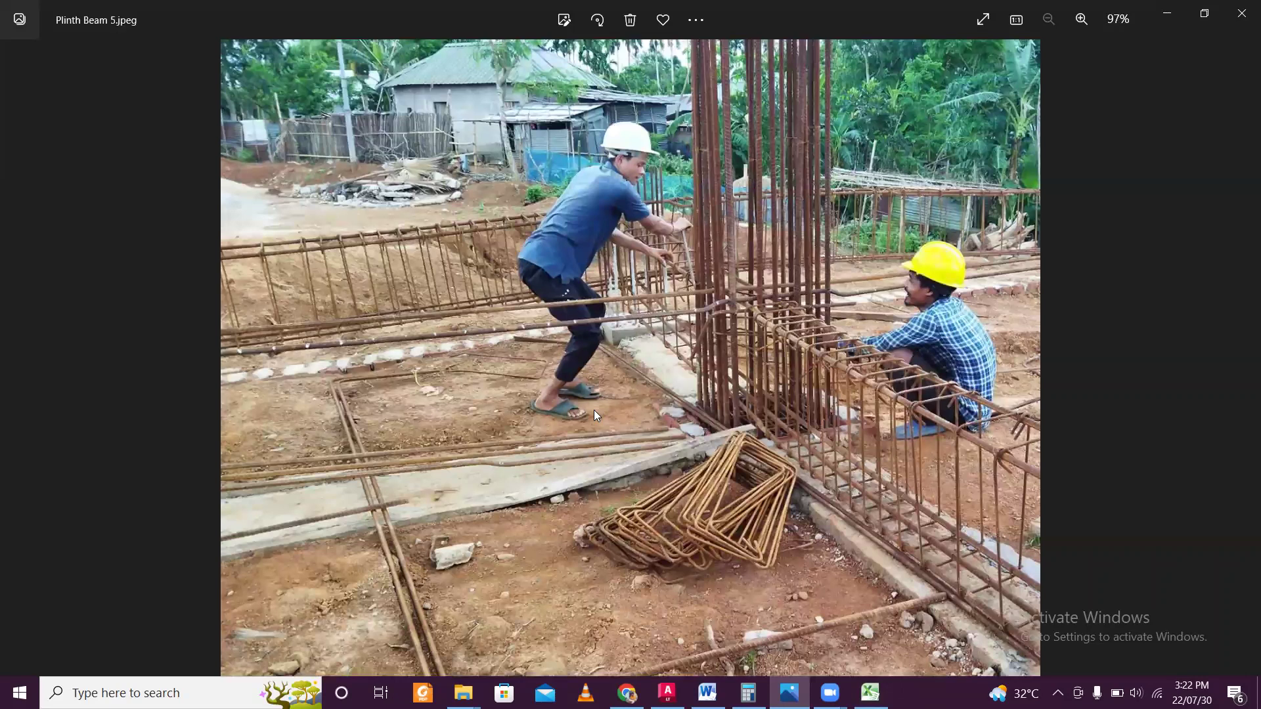
{"action": "key", "text": "Right"}
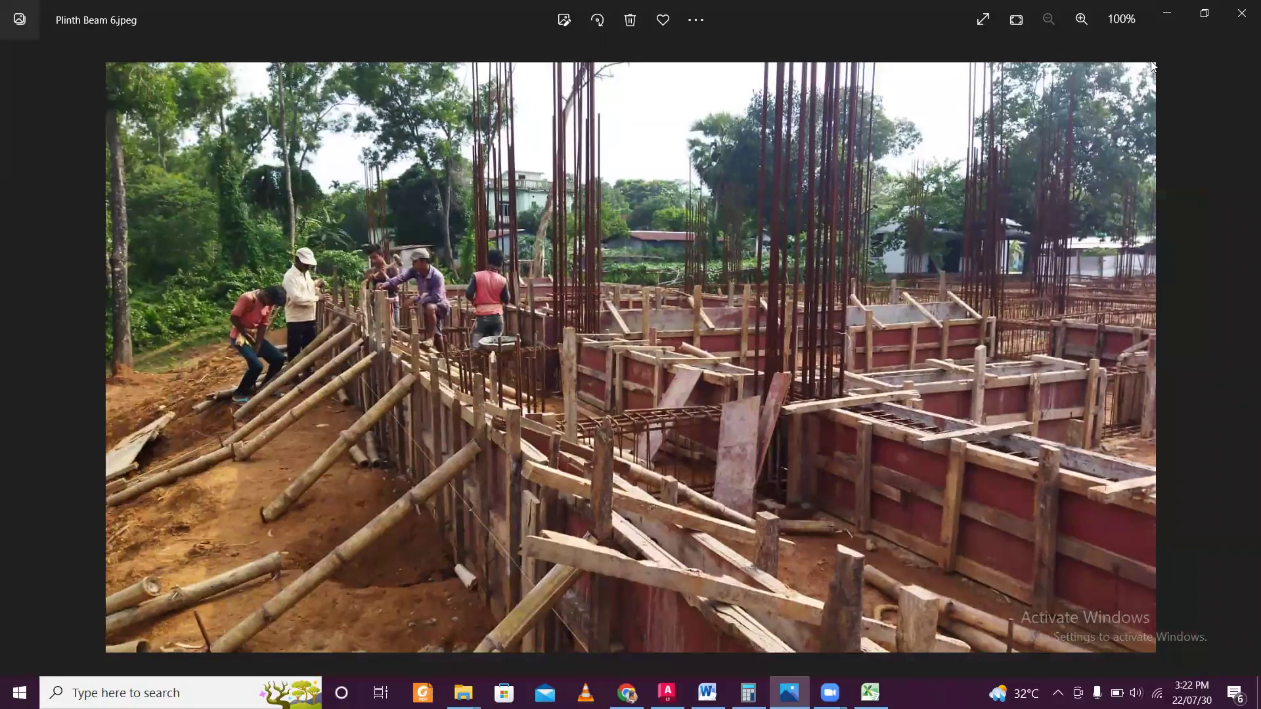
{"action": "left_click", "coordinate": [1171, 25]}
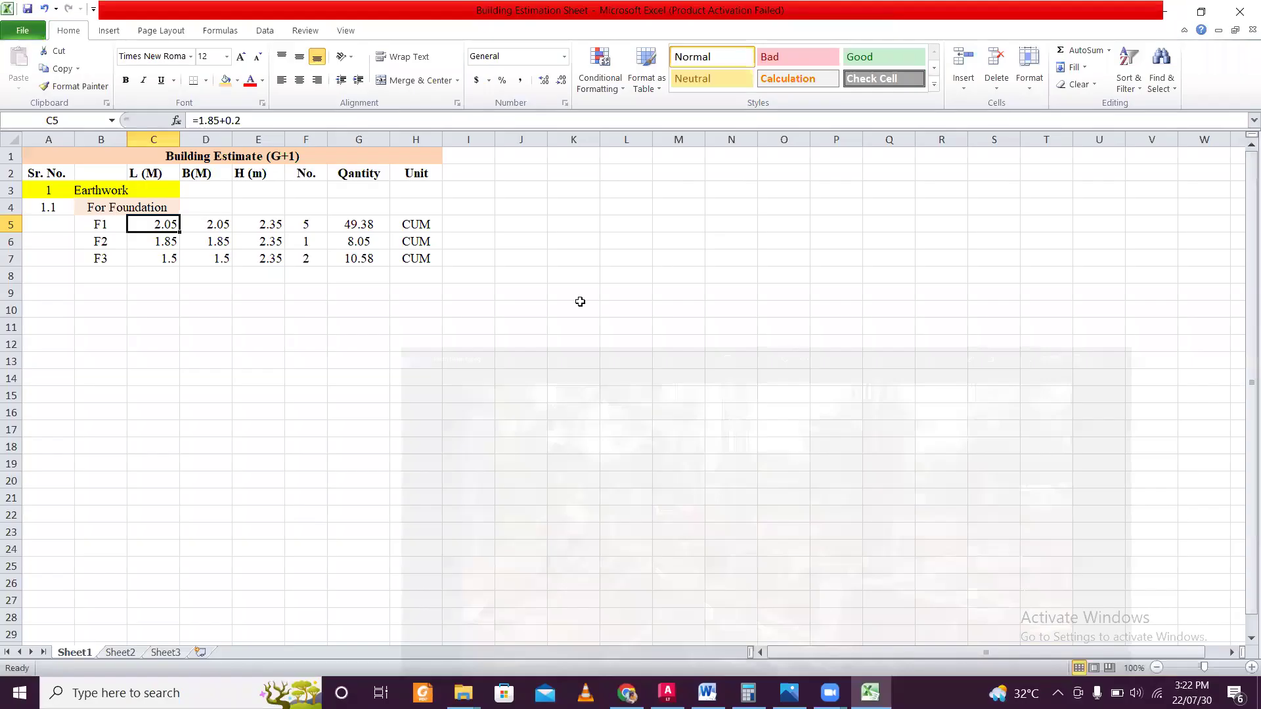
Step: Compare the Excavation topic in the Word course list with the For Foundation earthwork item in the Excel estimate
{"action": "left_click", "coordinate": [501, 289]}
{"action": "left_click", "coordinate": [283, 295]}
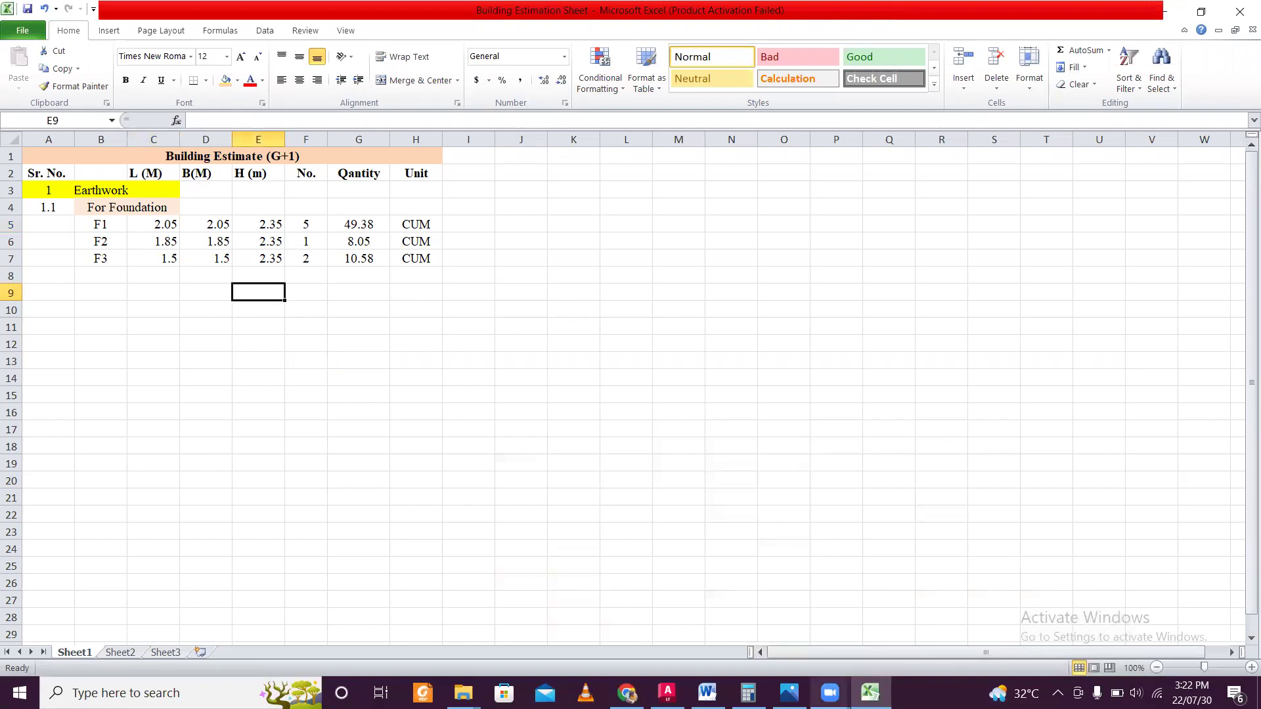
{"action": "left_click", "coordinate": [706, 692]}
{"action": "left_click", "coordinate": [420, 262]}
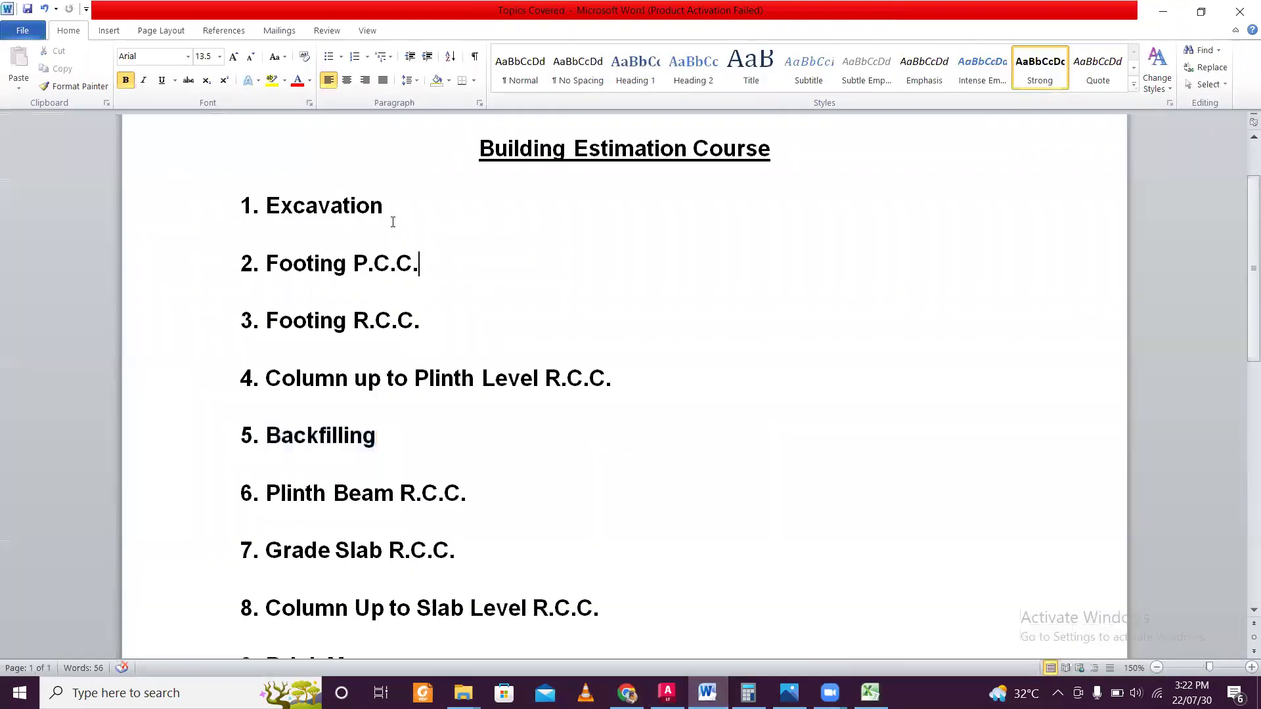
{"action": "left_click_drag", "start_coordinate": [393, 212], "coordinate": [278, 206]}
{"action": "left_click", "coordinate": [871, 692]}
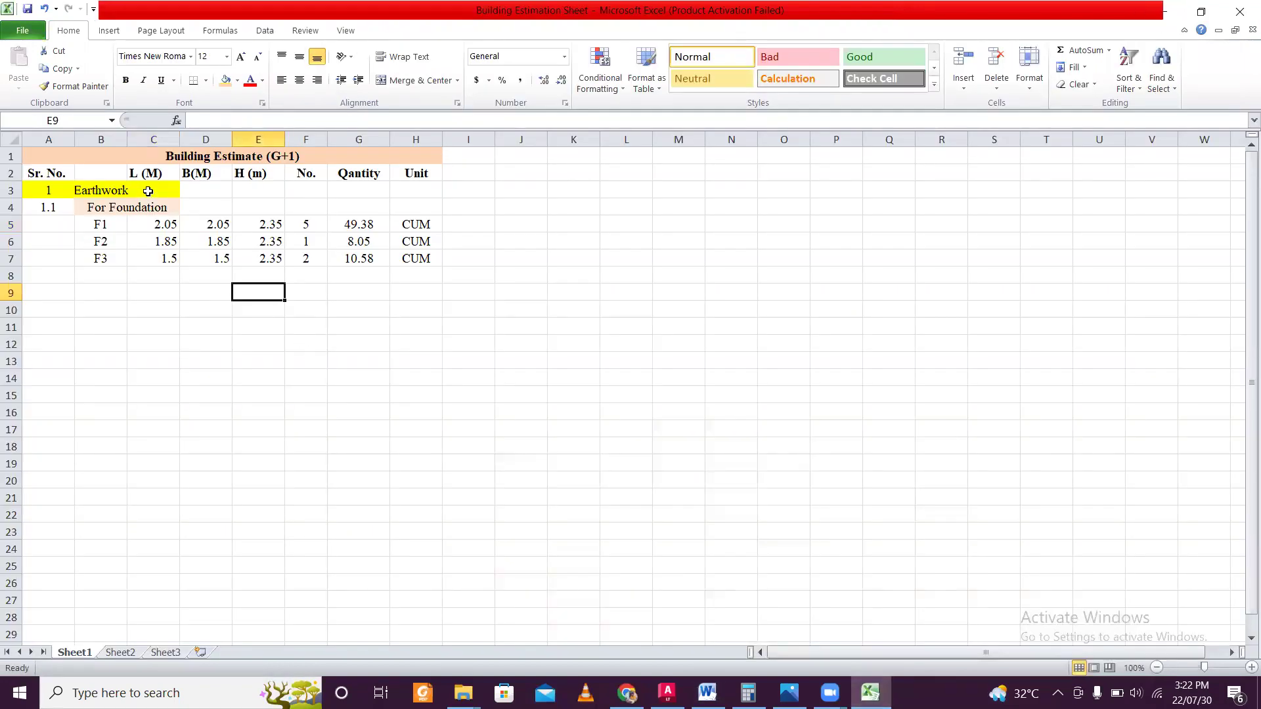
{"action": "double_click", "coordinate": [110, 206]}
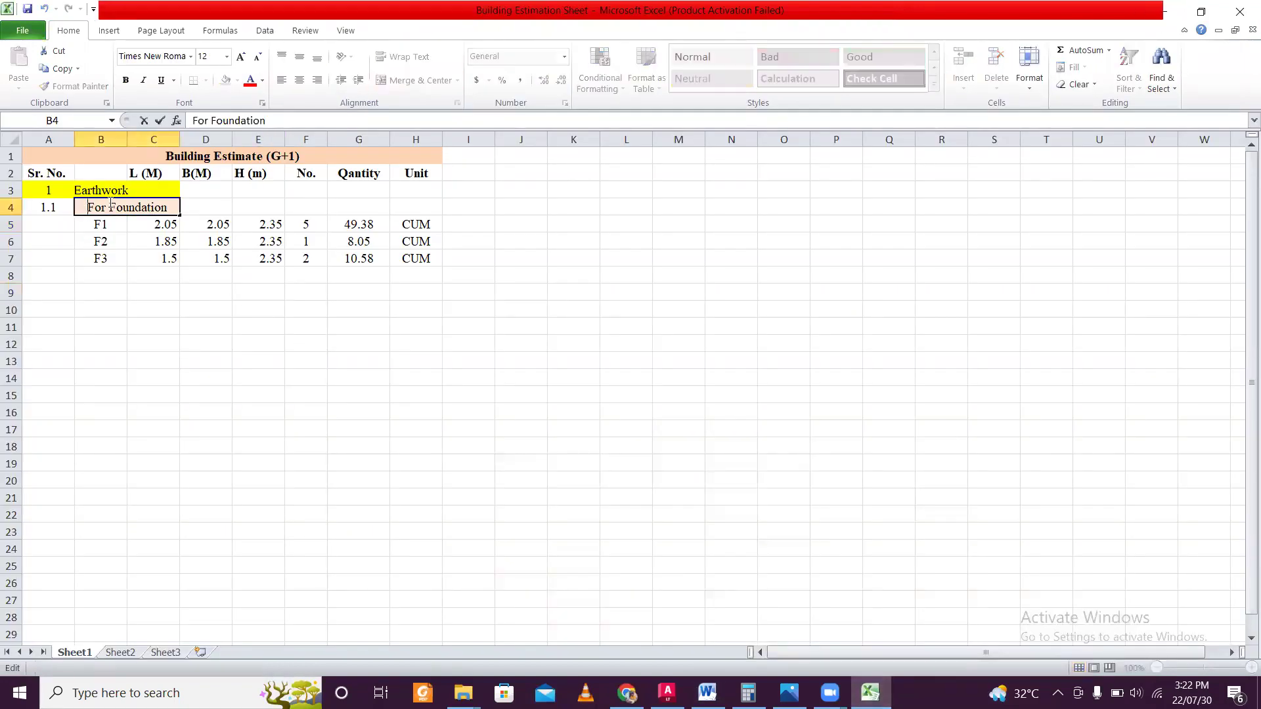
{"action": "left_click", "coordinate": [153, 258]}
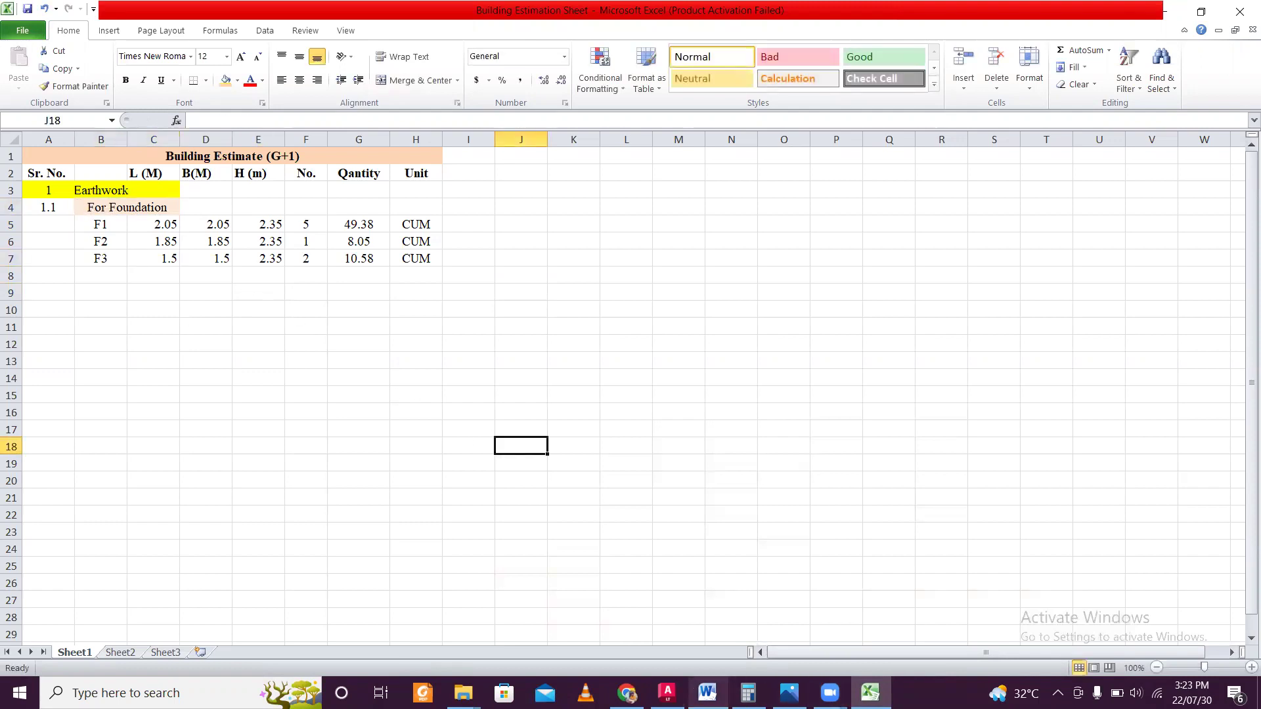
Step: Return to the Word course list and examine the topics following Excavation, from Footing P.C.C. through Backfilling and Brick Masonry
{"action": "left_click", "coordinate": [707, 693]}
{"action": "left_click", "coordinate": [476, 425]}
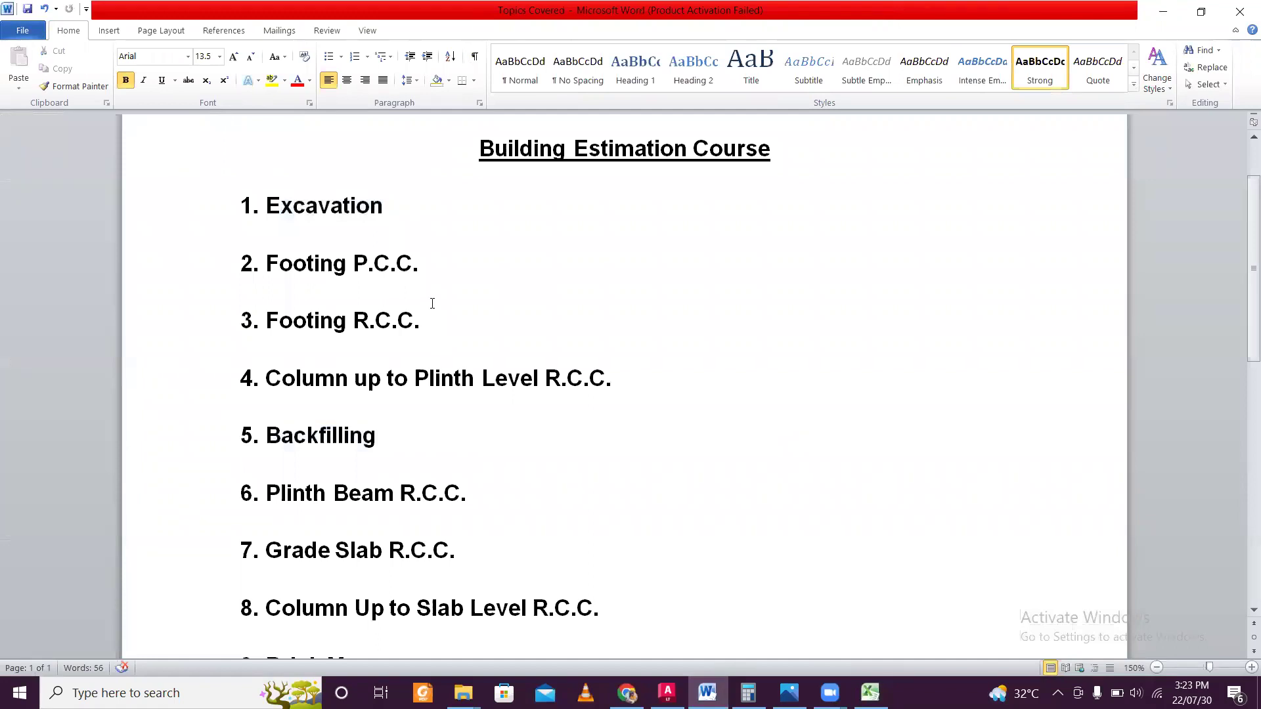
{"action": "triple_click", "coordinate": [361, 299]}
{"action": "triple_click", "coordinate": [368, 325]}
{"action": "left_click", "coordinate": [387, 379]}
{"action": "left_click_drag", "start_coordinate": [378, 436], "coordinate": [361, 437]}
{"action": "left_click", "coordinate": [398, 455]}
{"action": "scroll", "coordinate": [453, 433], "scroll_direction": "down", "scroll_amount": 3}
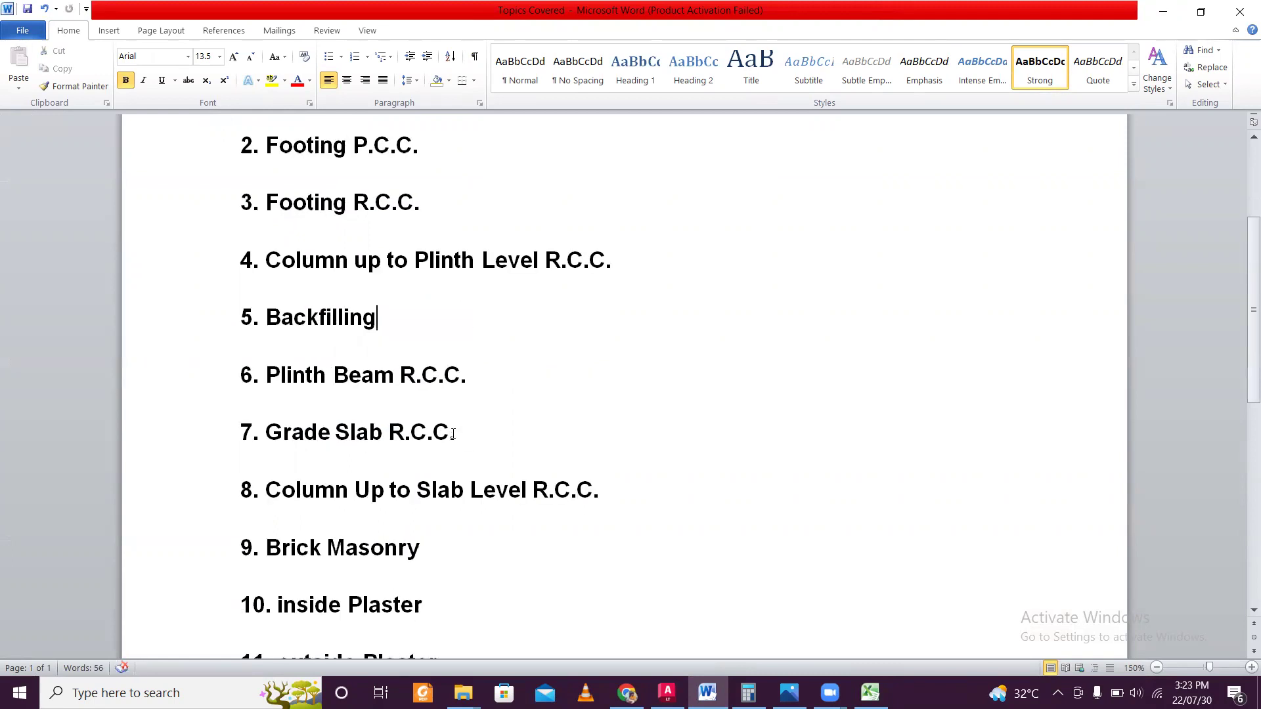
{"action": "scroll", "coordinate": [455, 430], "scroll_direction": "up", "scroll_amount": 3}
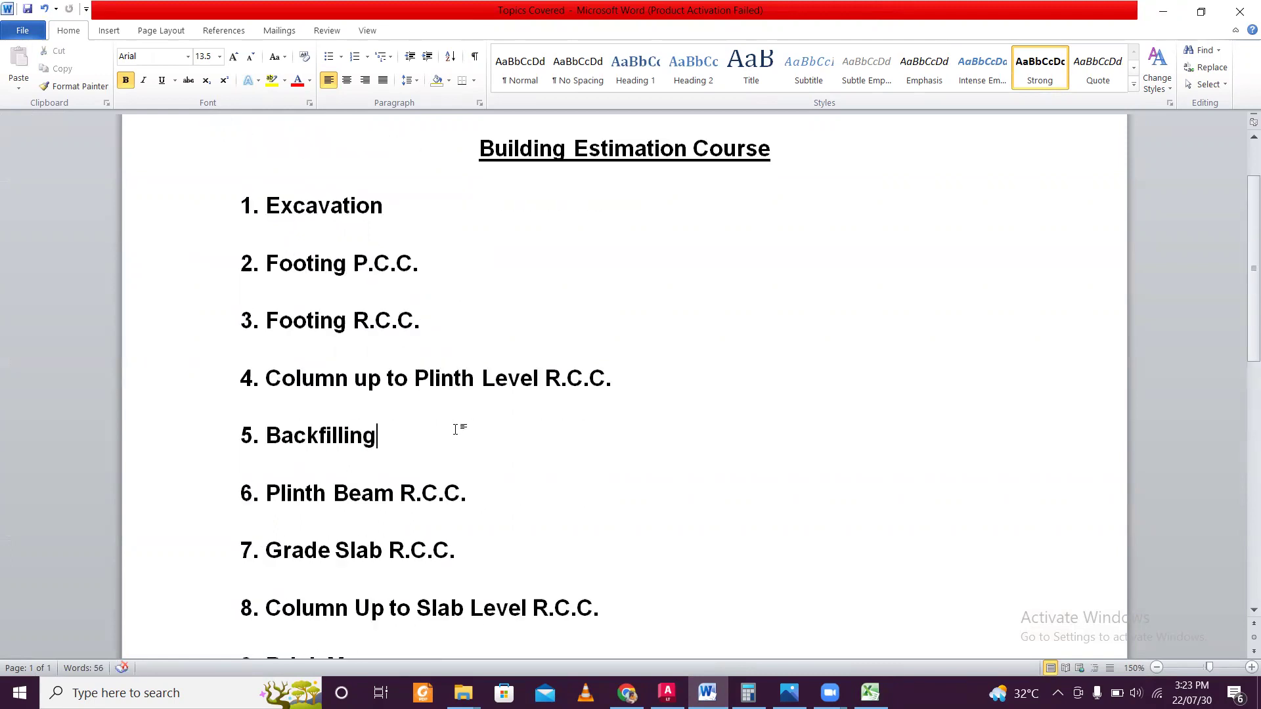